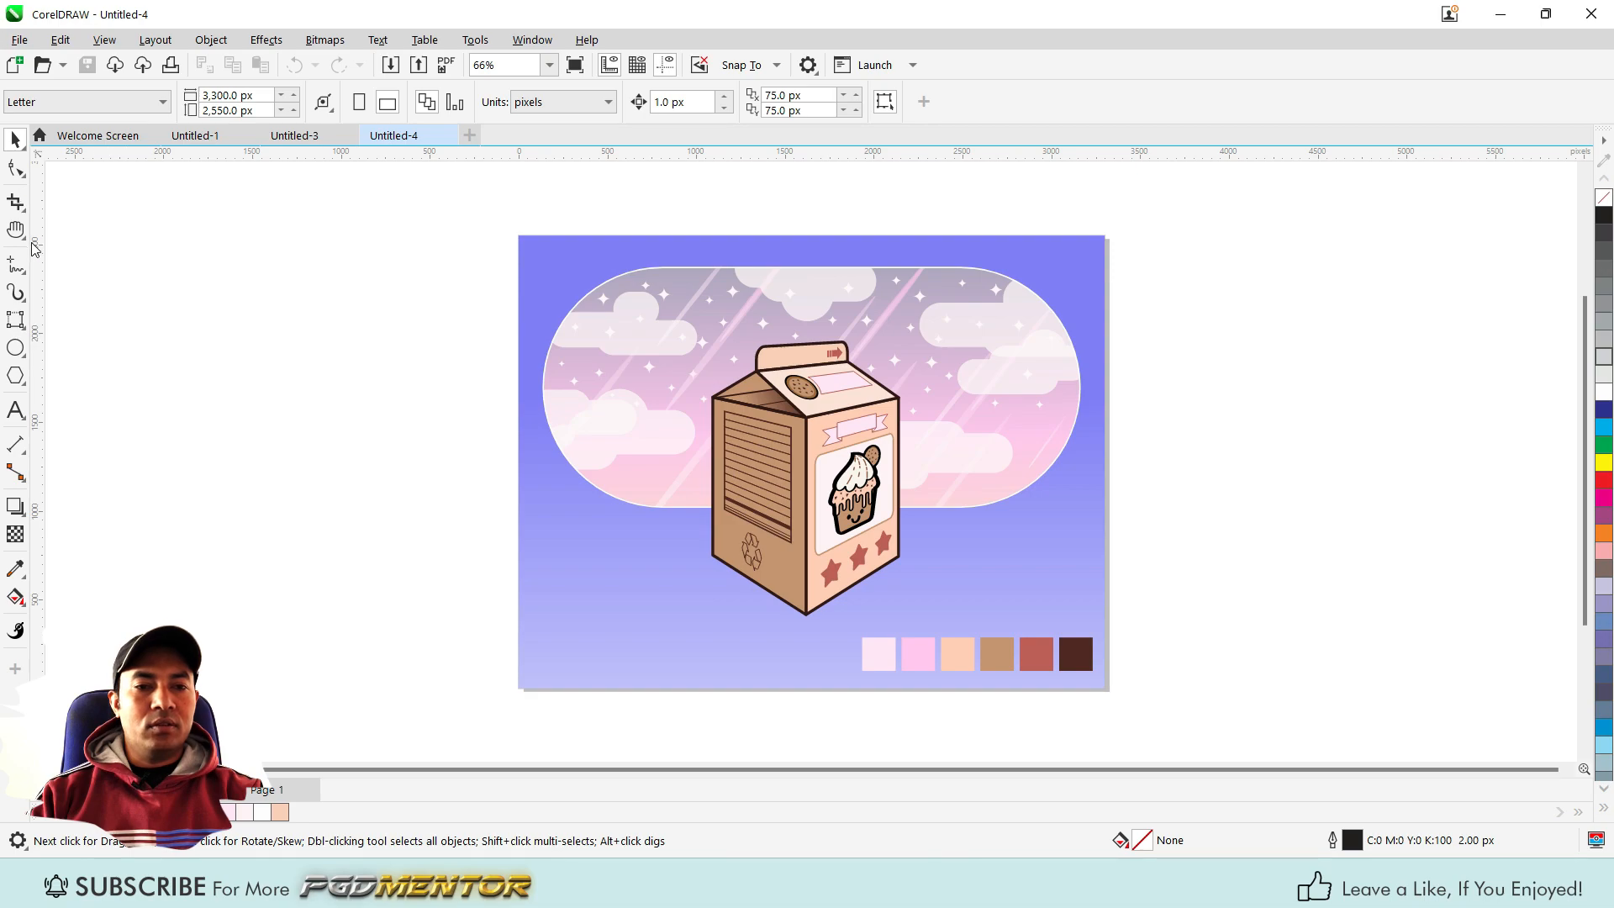
Activate the Zoom tool and set the zoom level to To Fit for the milk carton artwork
{"action": "left_click", "coordinate": [23, 236]}
{"action": "left_click", "coordinate": [75, 225]}
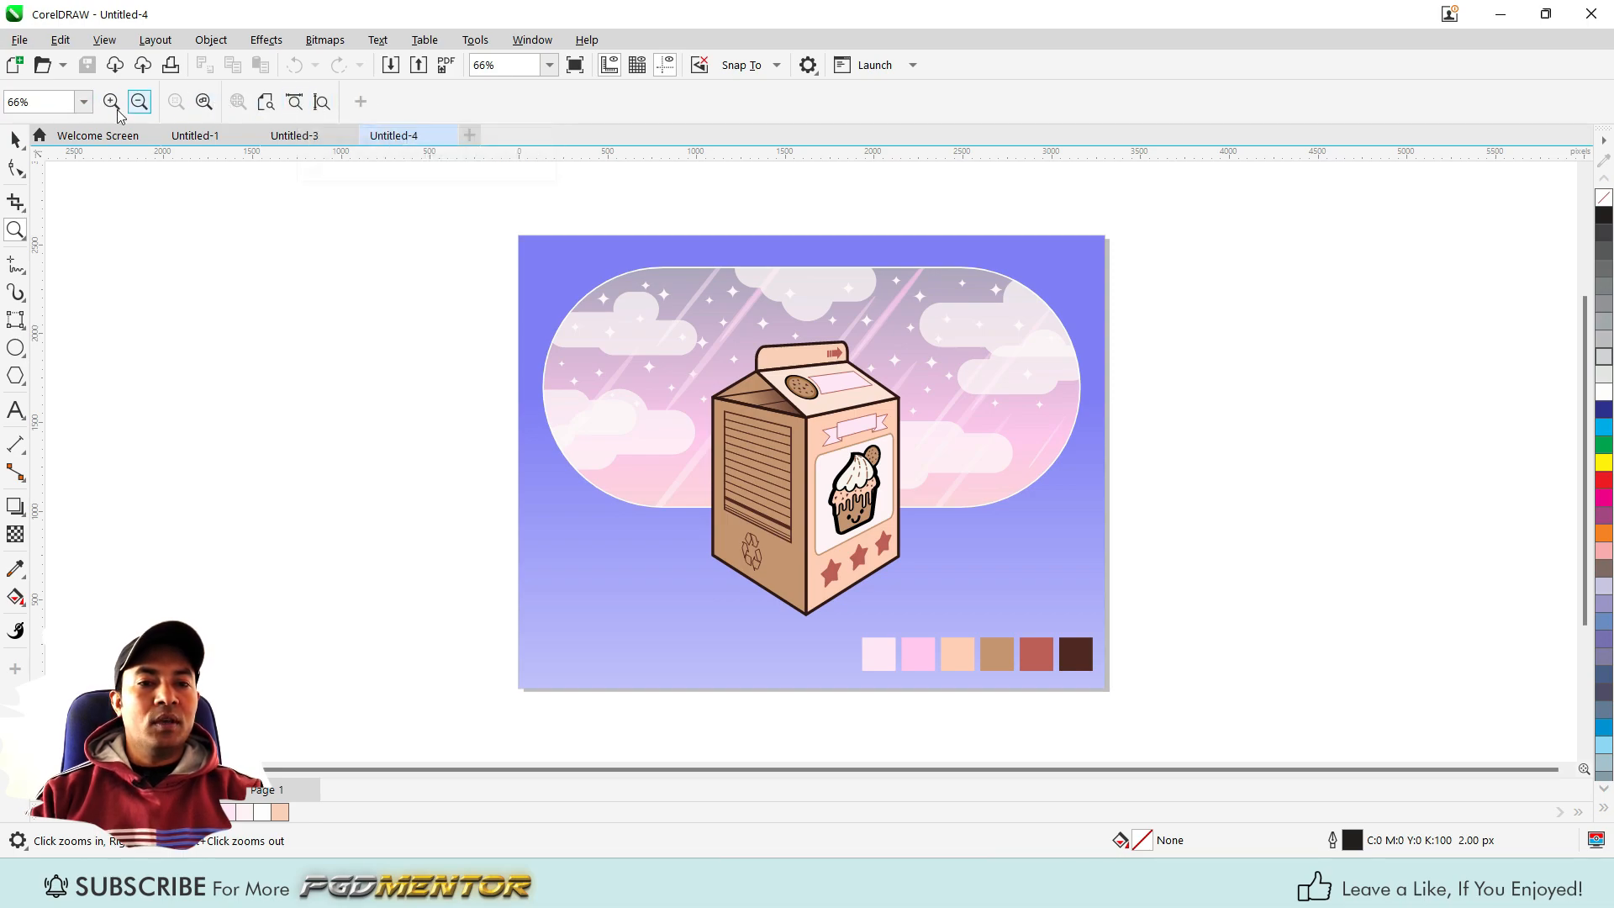
{"action": "left_click", "coordinate": [37, 107]}
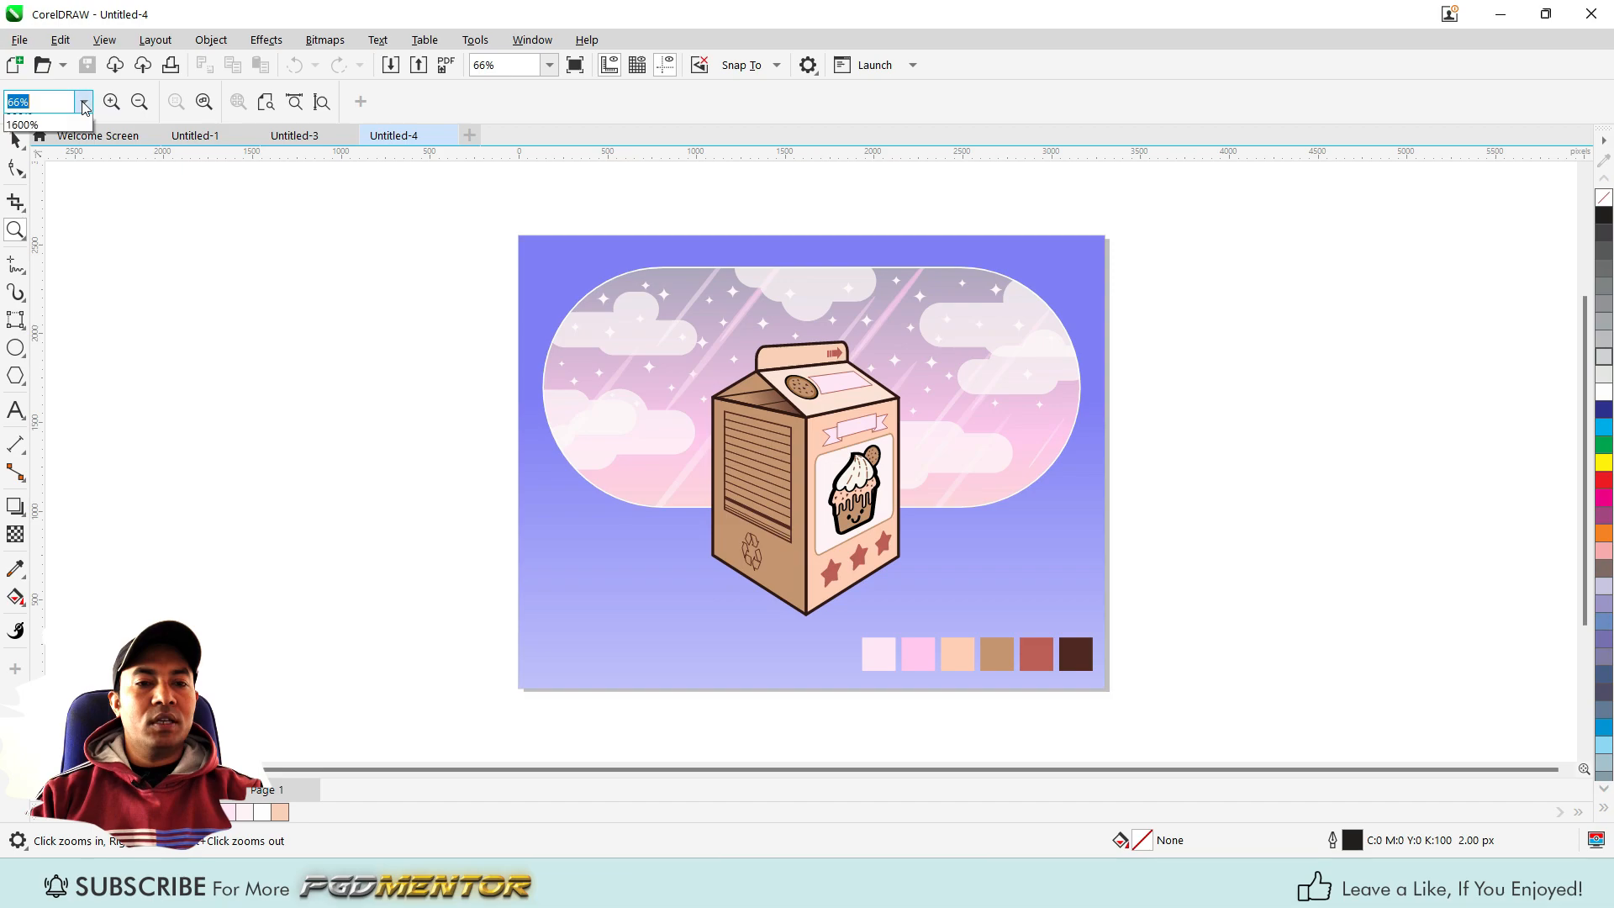
{"action": "left_click", "coordinate": [83, 102]}
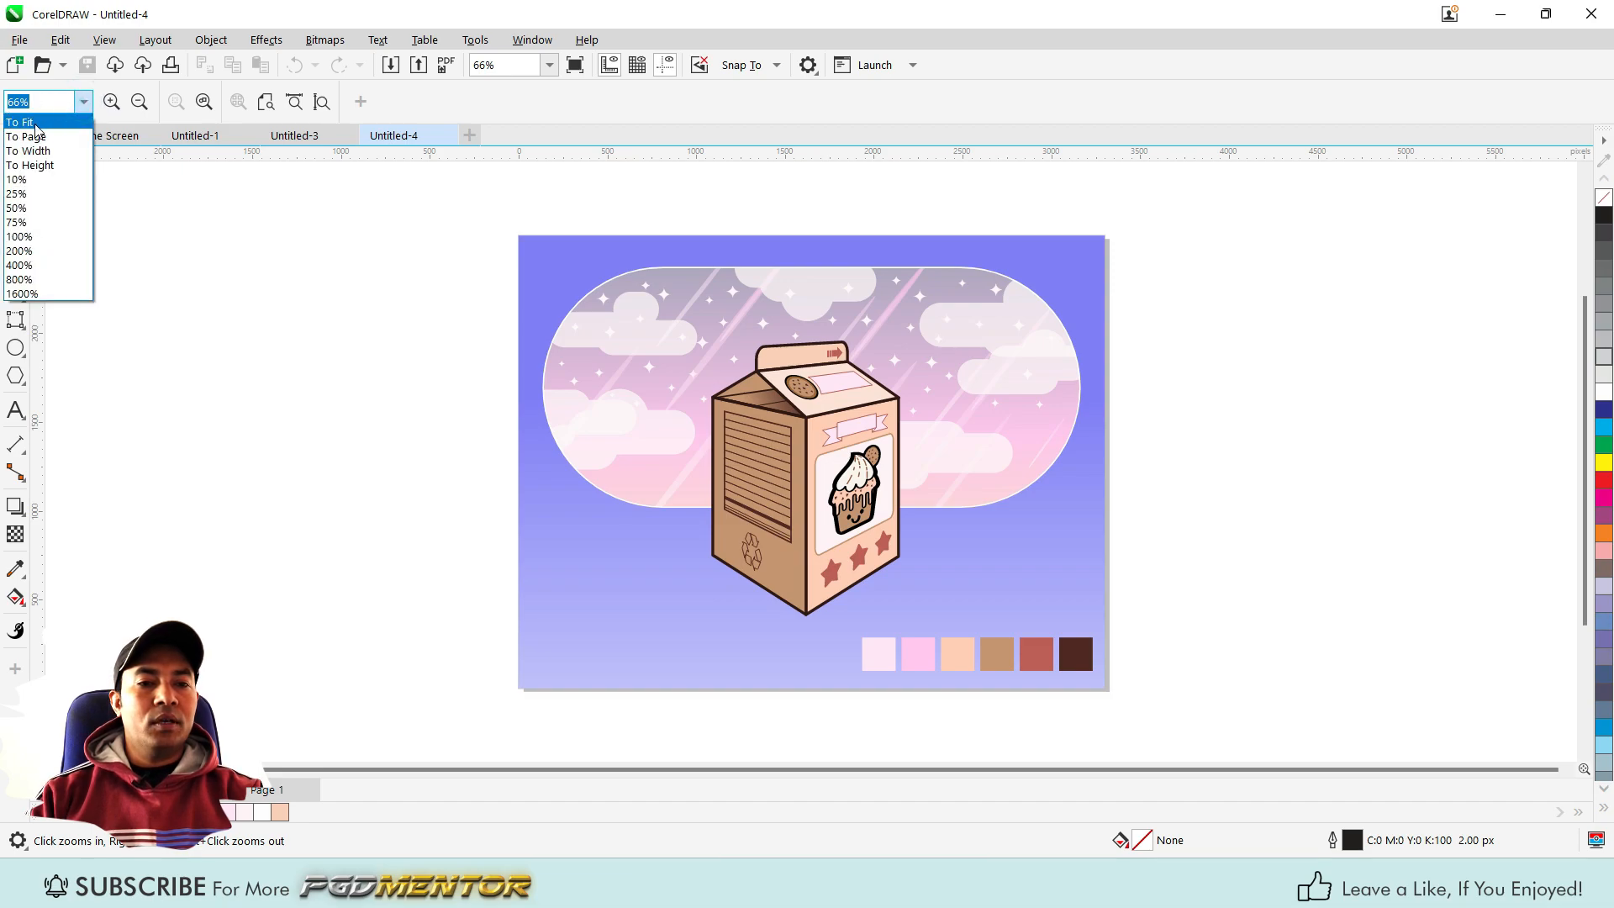
{"action": "left_click", "coordinate": [34, 123]}
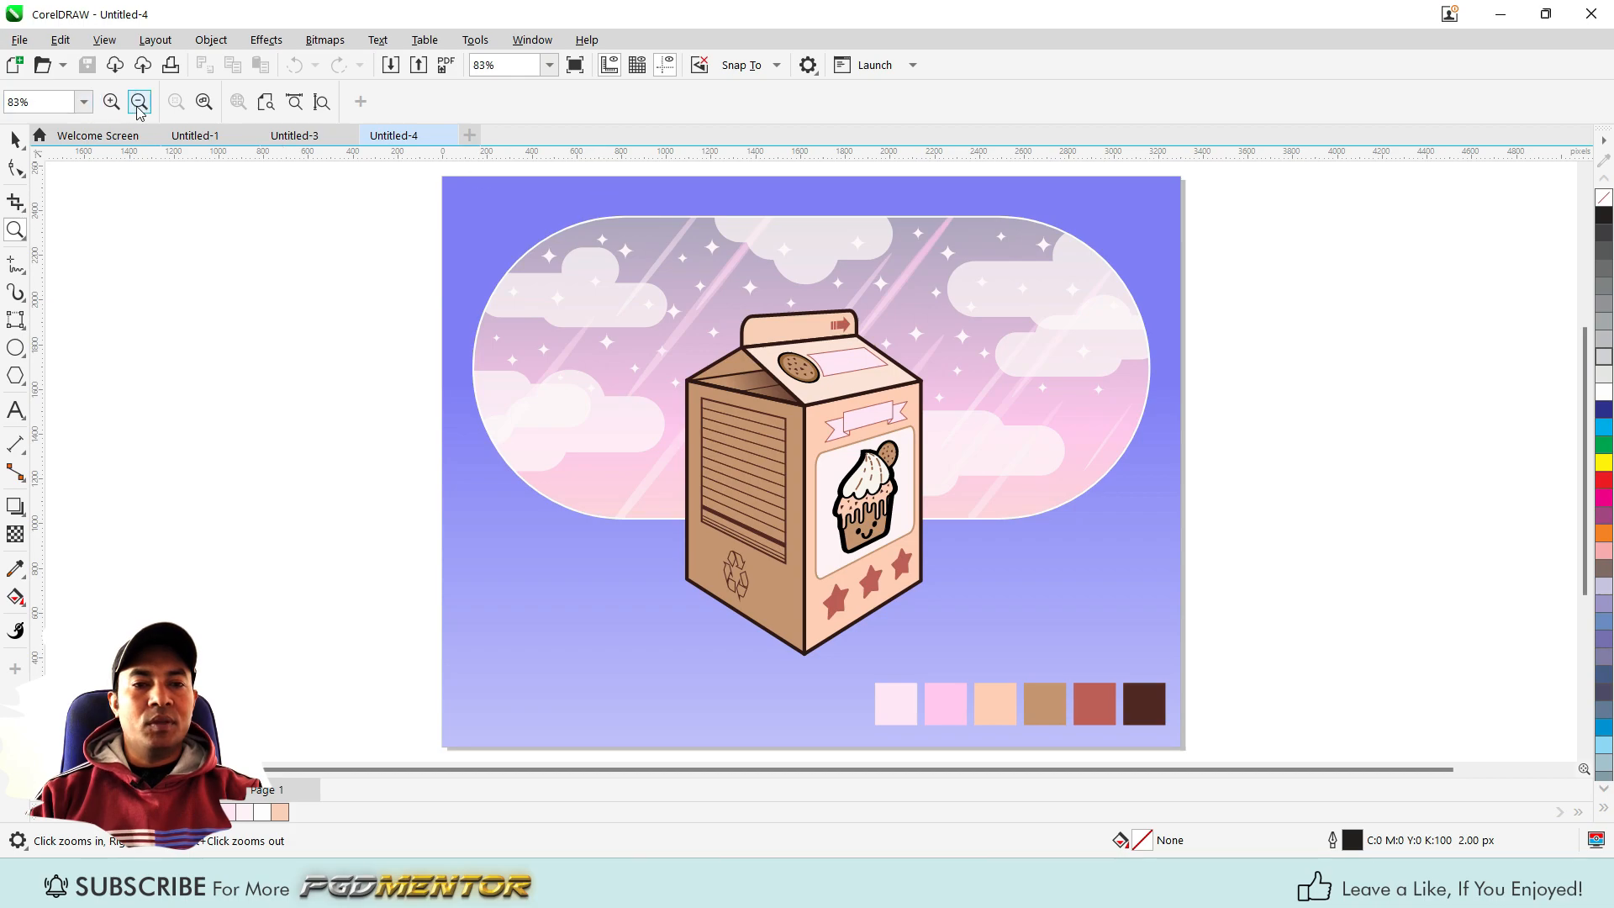
Zoom out from the artwork and restore the view with the To Fit zoom level
{"action": "scroll", "coordinate": [660, 253], "scroll_direction": "down", "scroll_amount": 2}
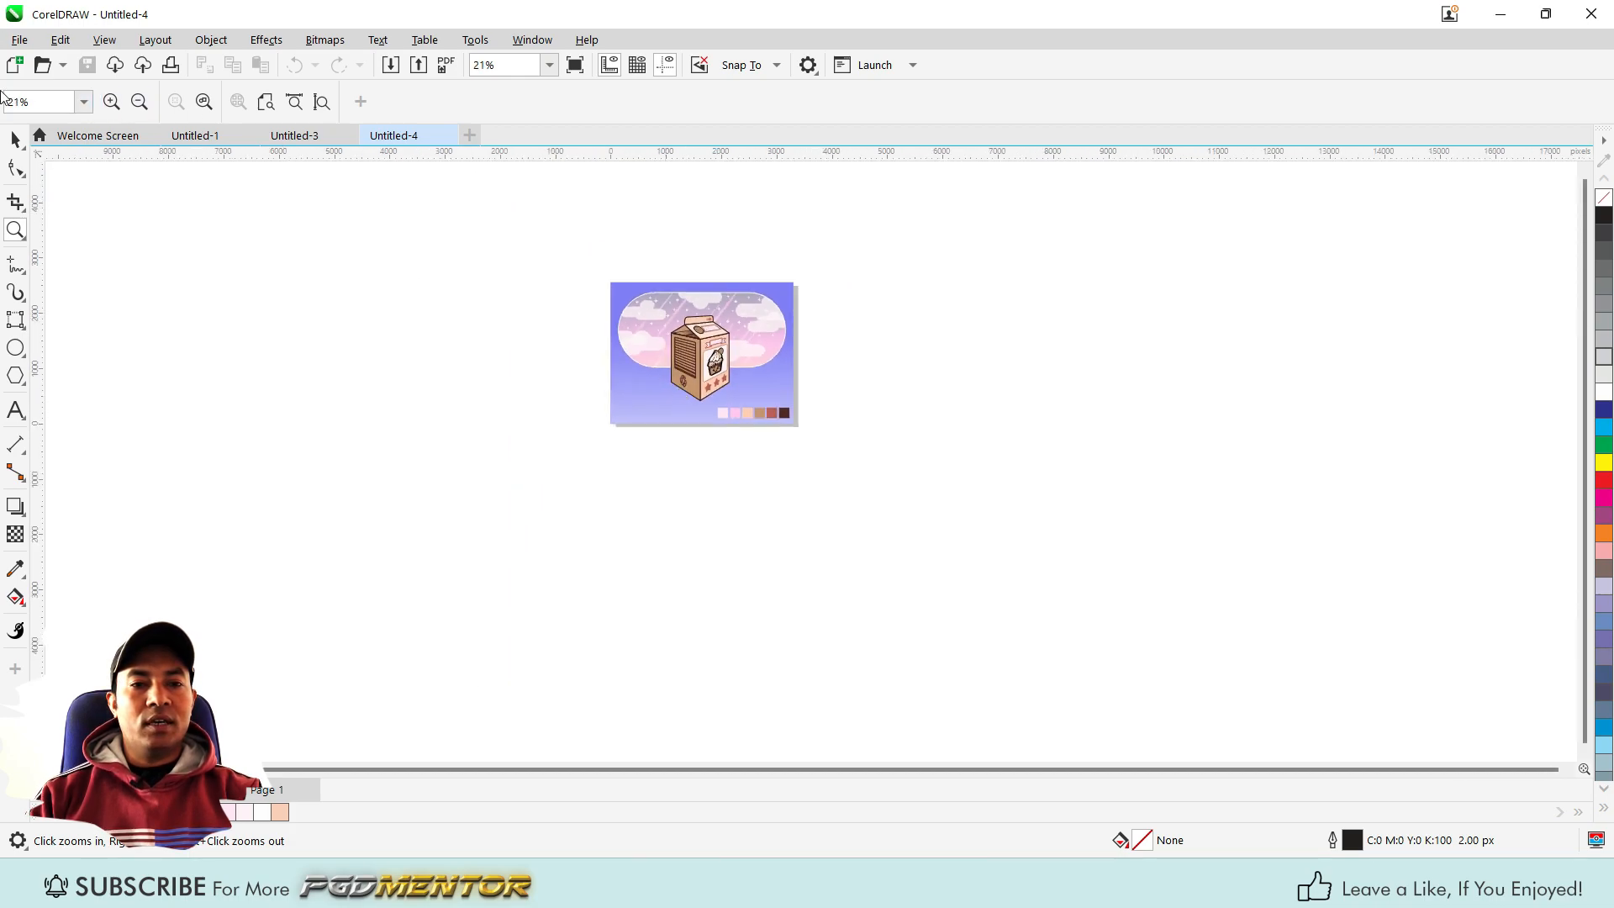
{"action": "left_click", "coordinate": [84, 102]}
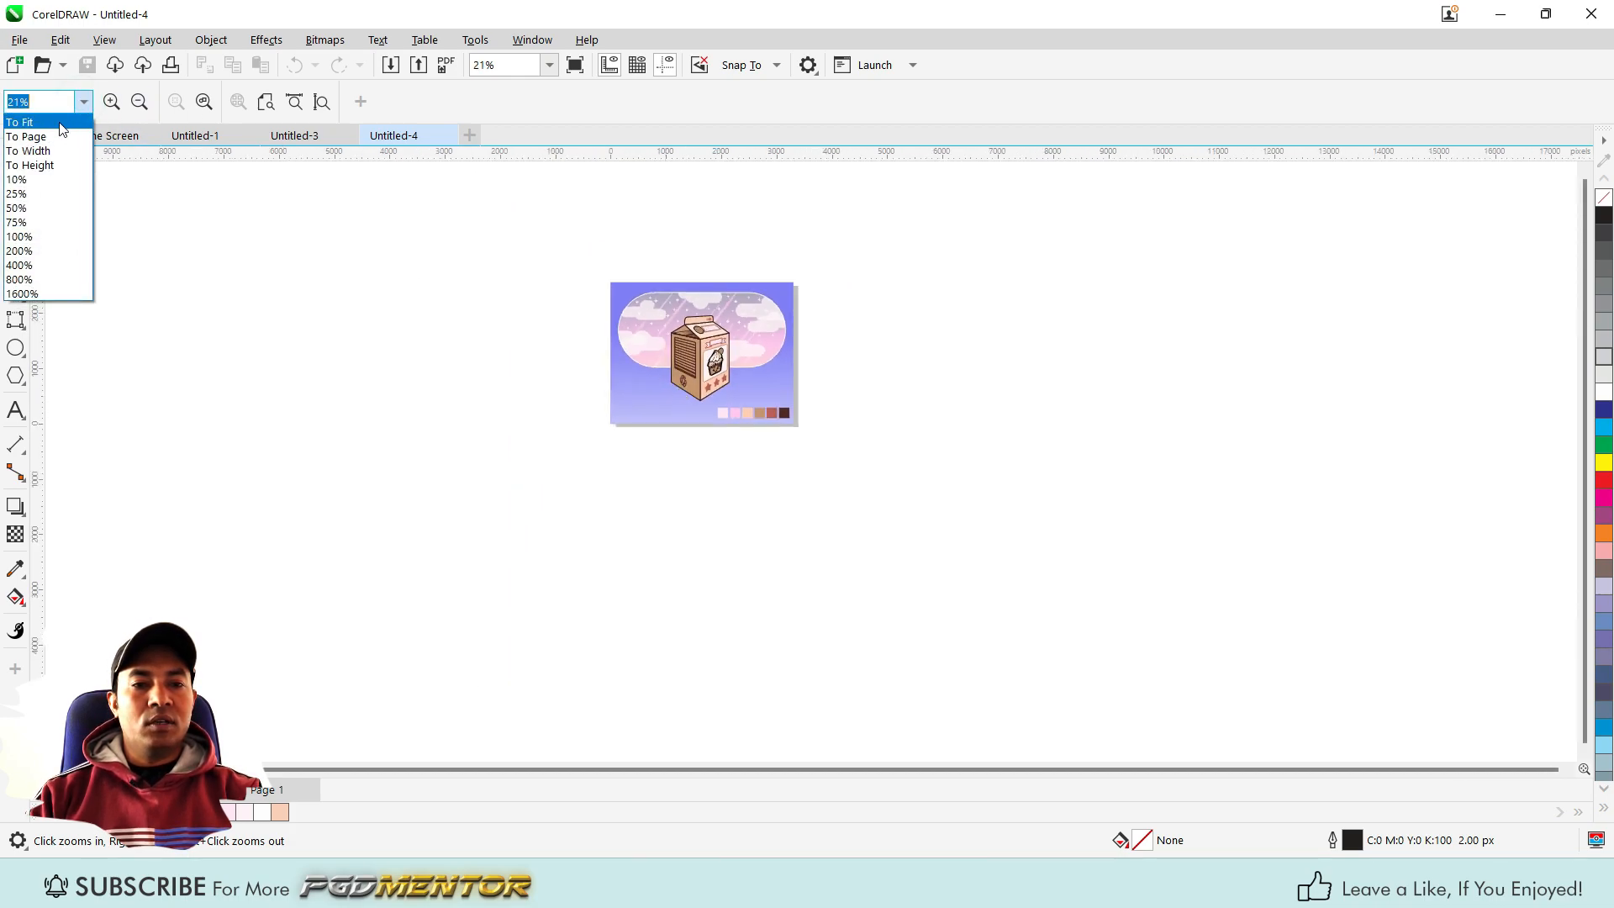
{"action": "left_click", "coordinate": [20, 123]}
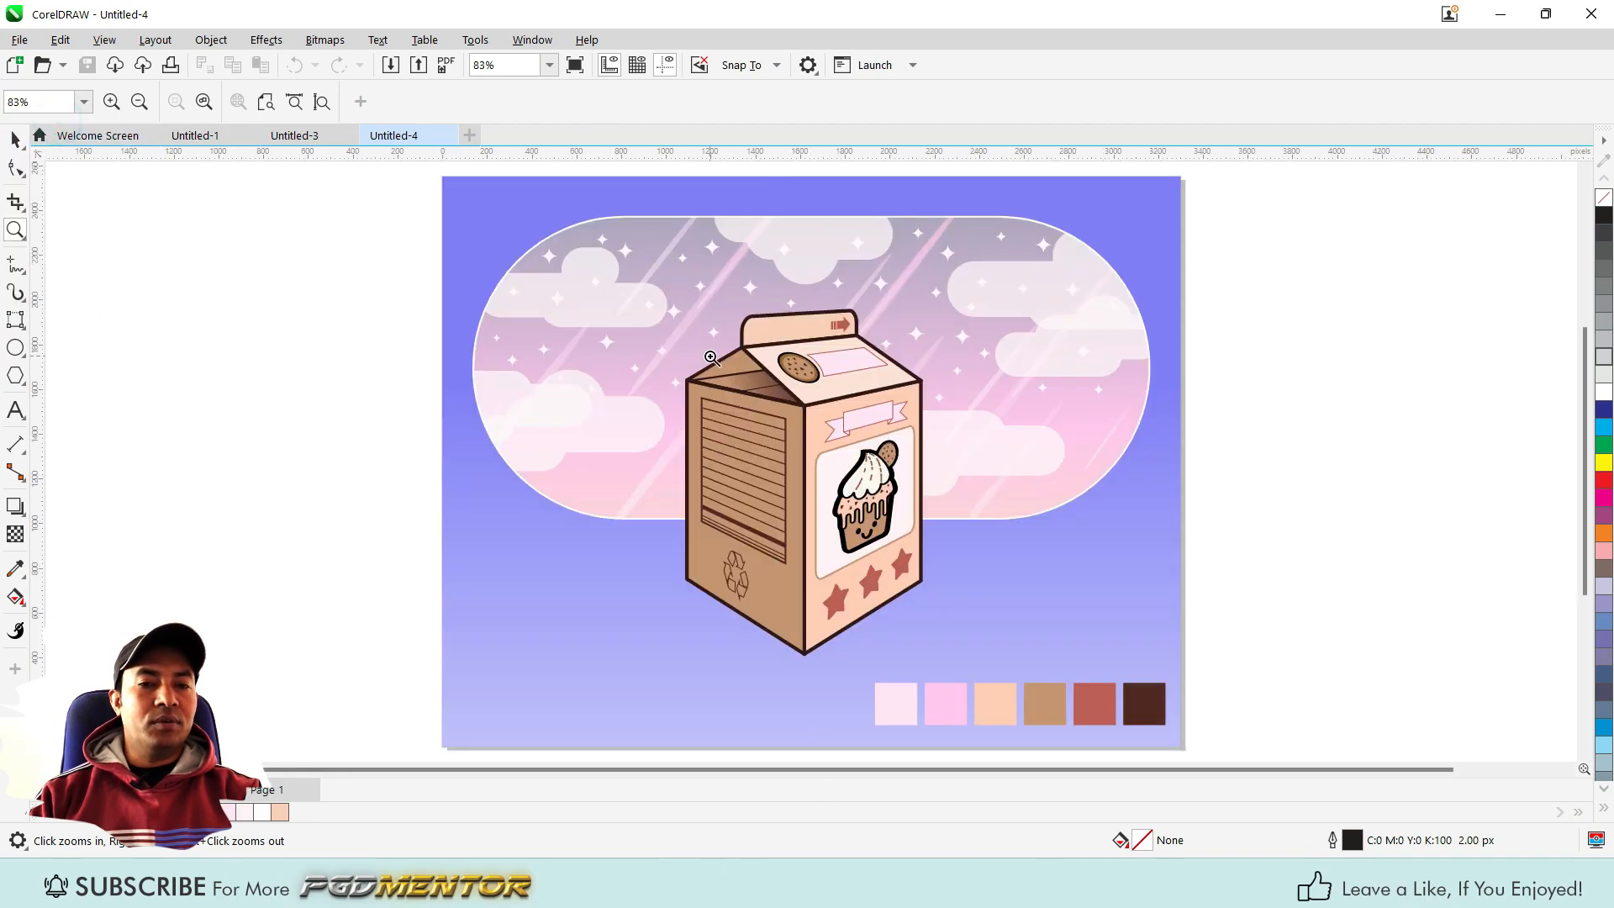
View the artwork at the To Page, To Width and To Height zoom levels in turn
{"action": "left_click", "coordinate": [83, 102]}
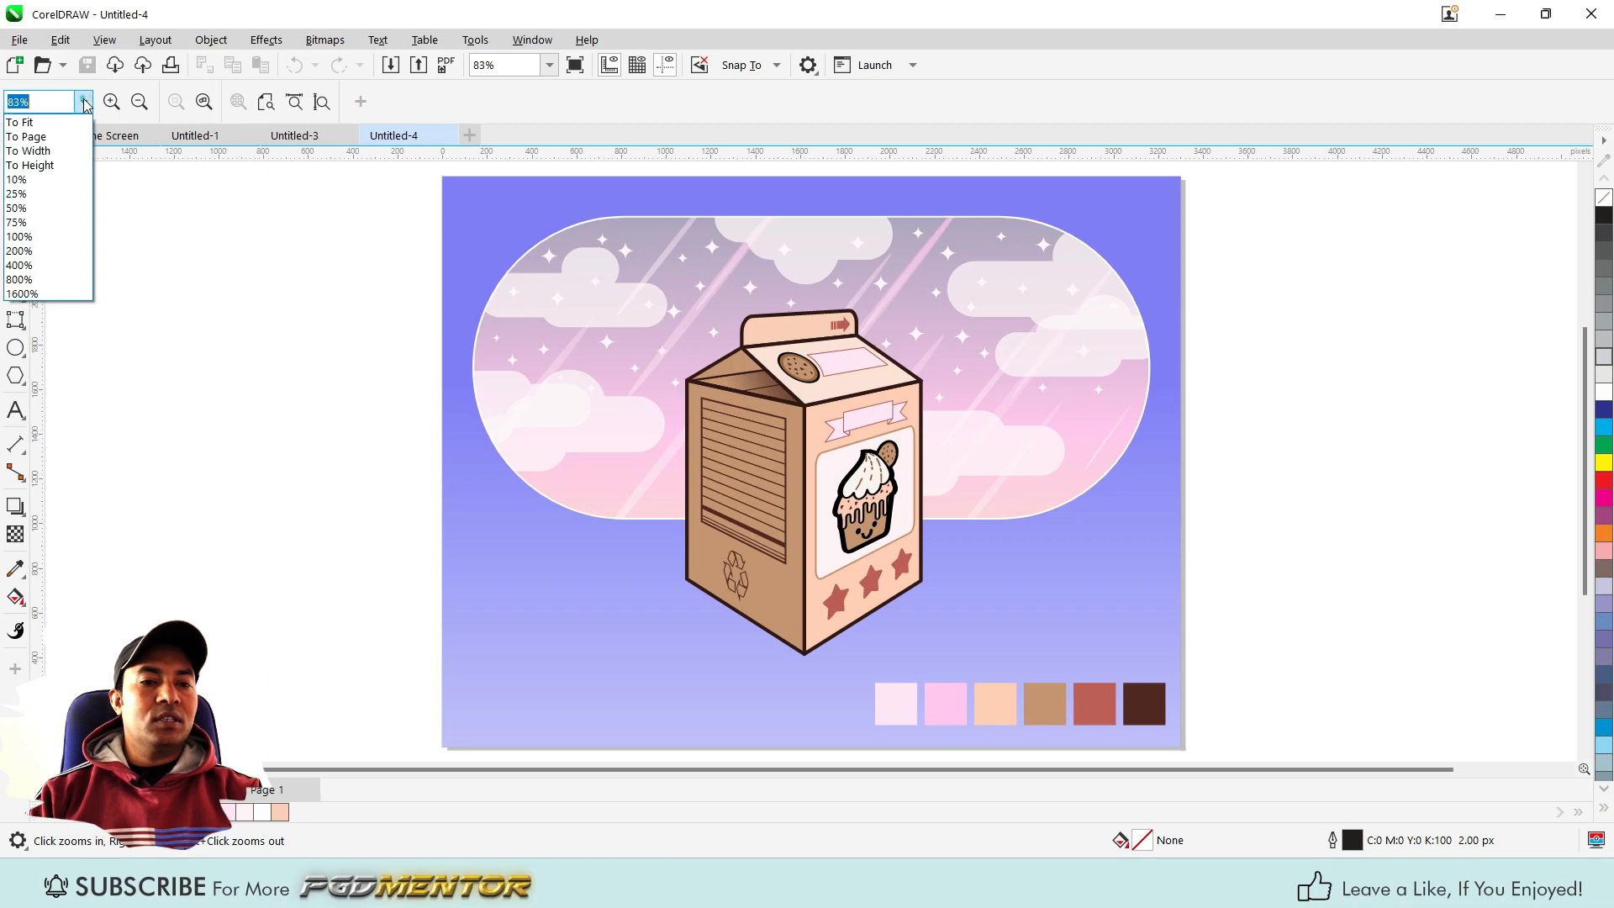
{"action": "left_click", "coordinate": [49, 138]}
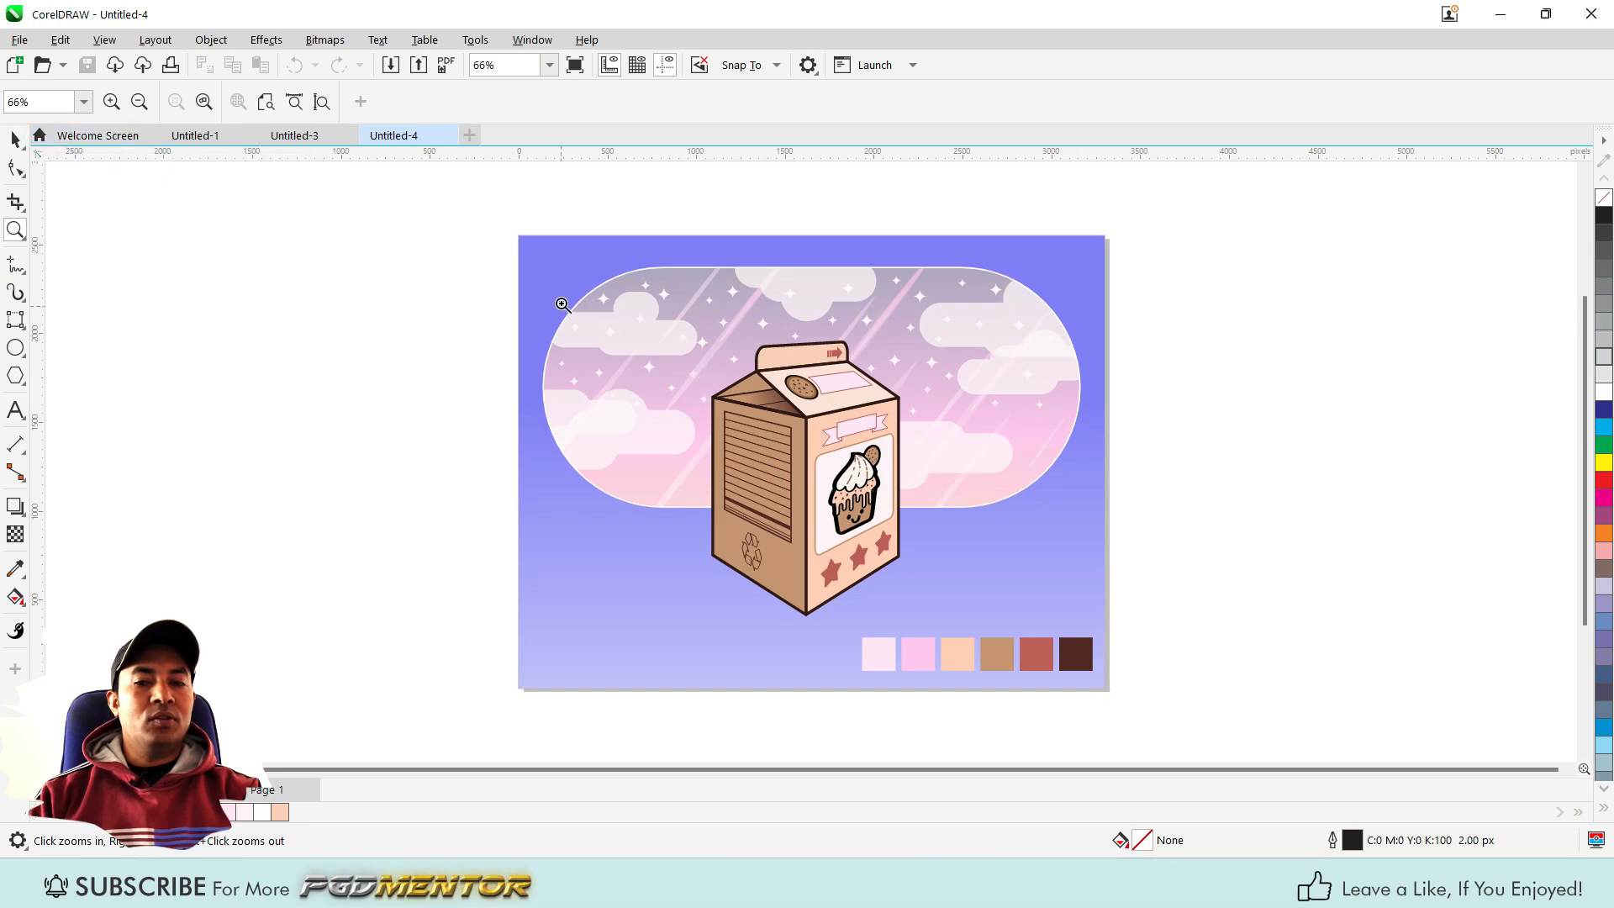
{"action": "left_click", "coordinate": [84, 102]}
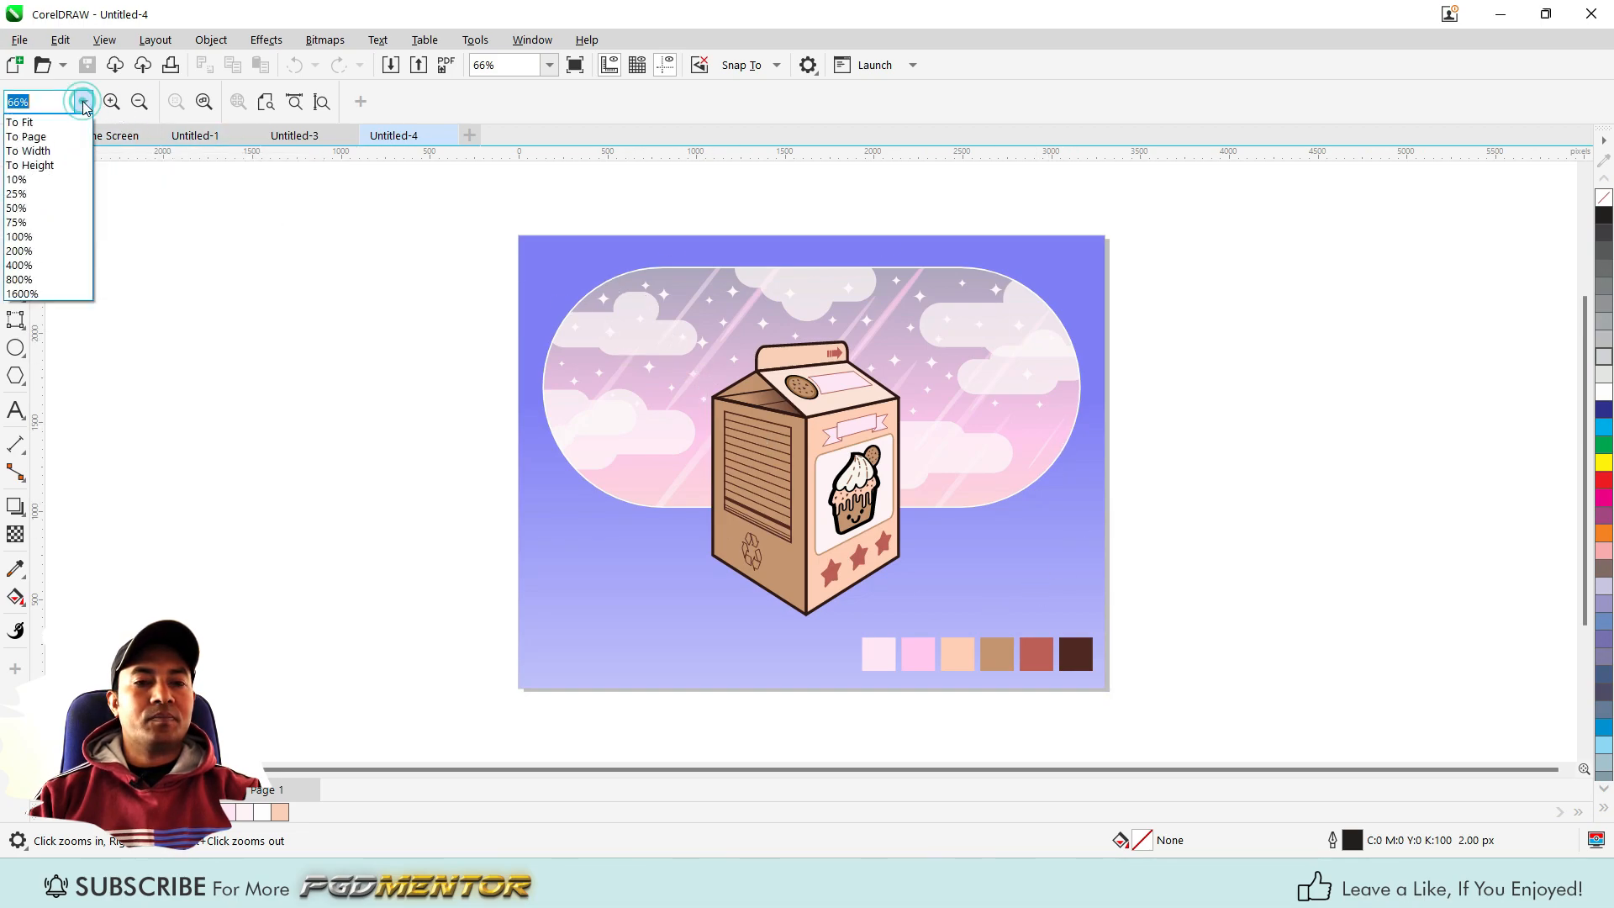
{"action": "left_click", "coordinate": [69, 153]}
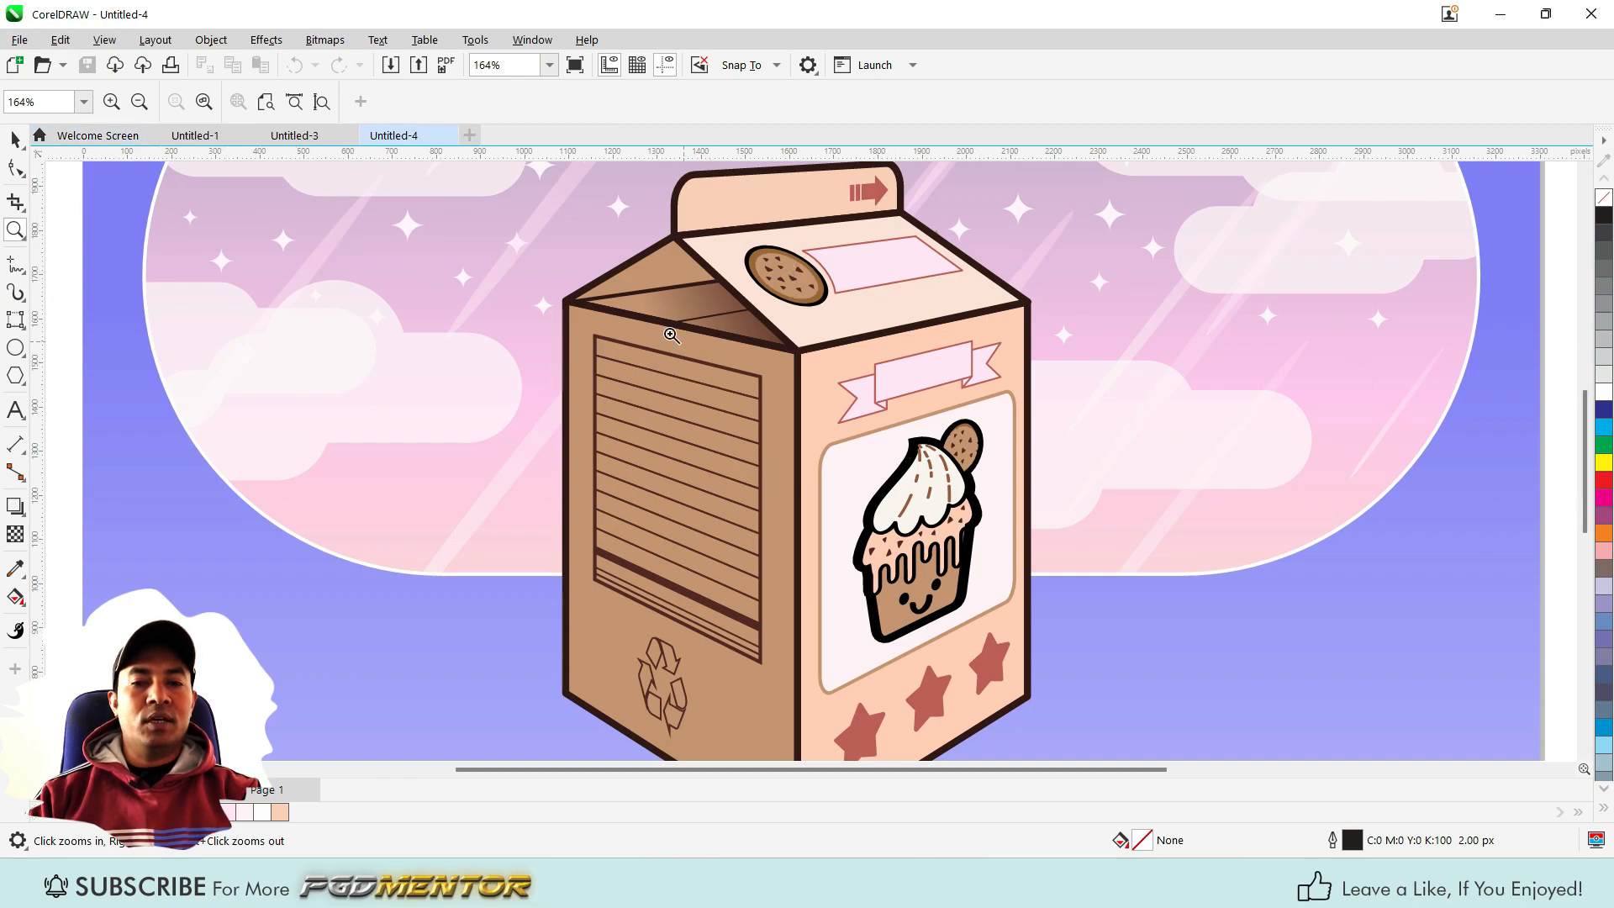
{"action": "left_click", "coordinate": [83, 105]}
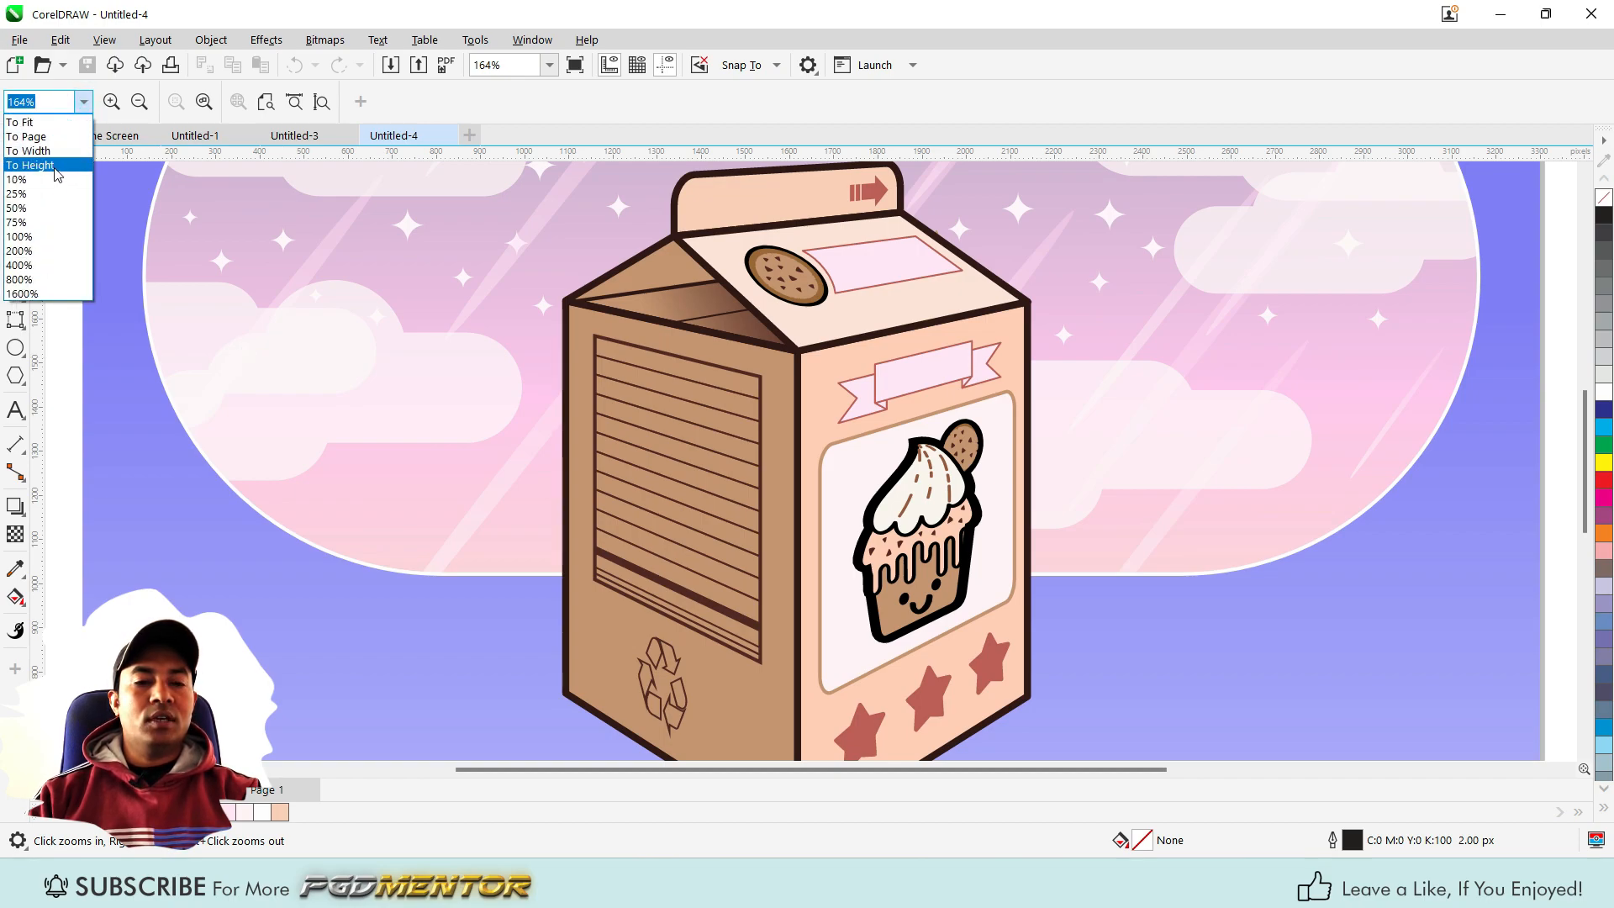
{"action": "left_click", "coordinate": [49, 166]}
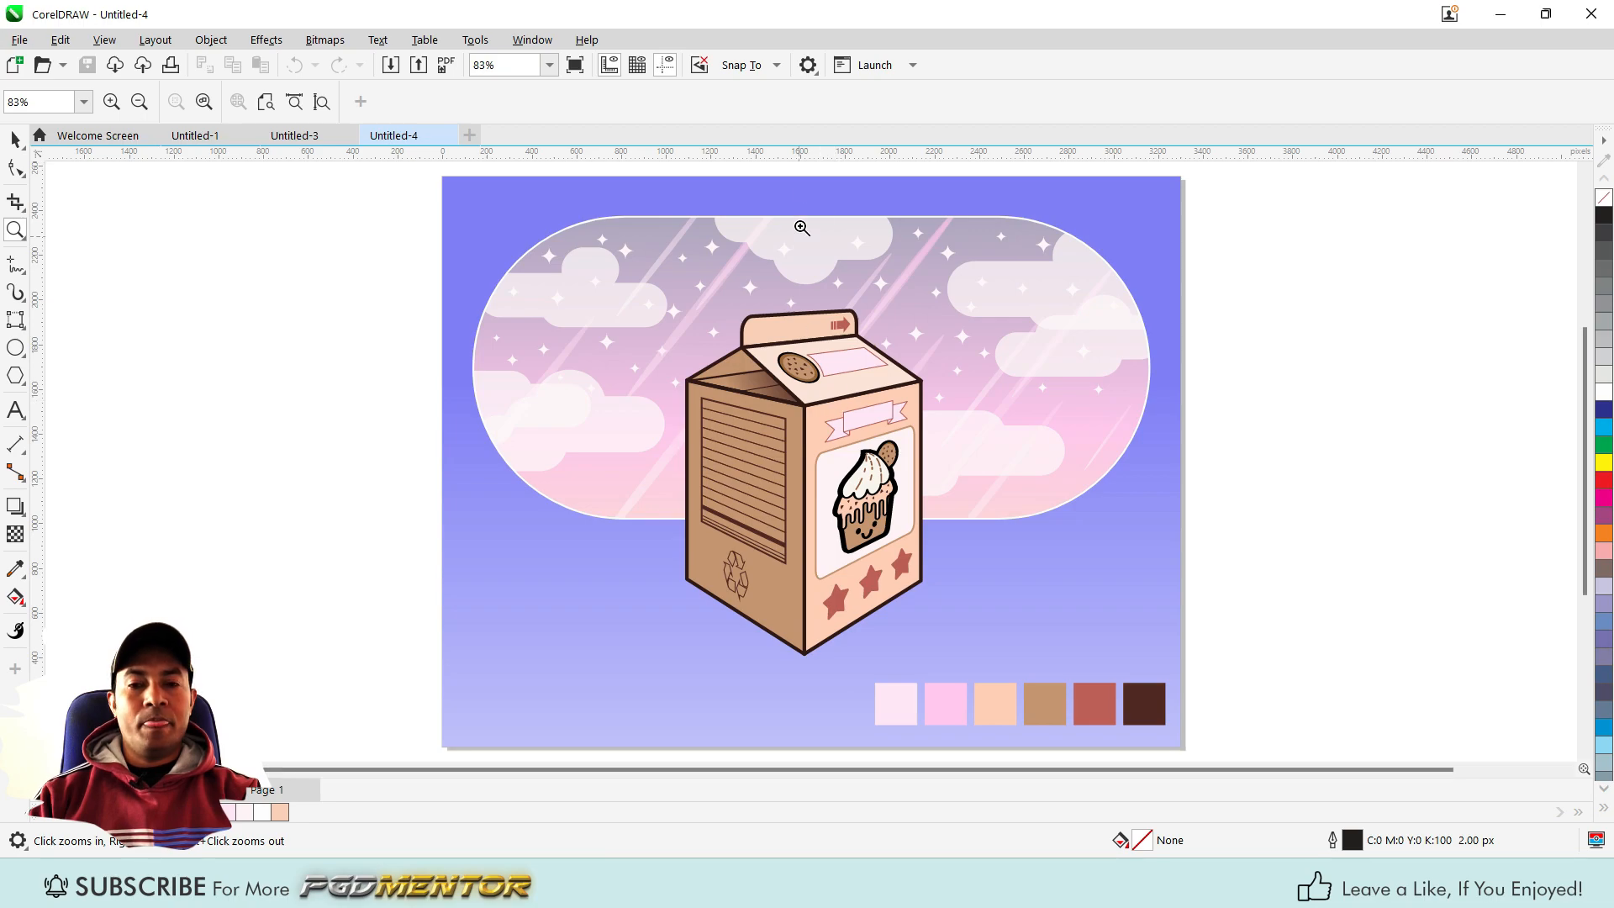
View the artwork at the 10%, 50% and 400% zoom presets, and zoom back out to the whole page
{"action": "left_click", "coordinate": [84, 102]}
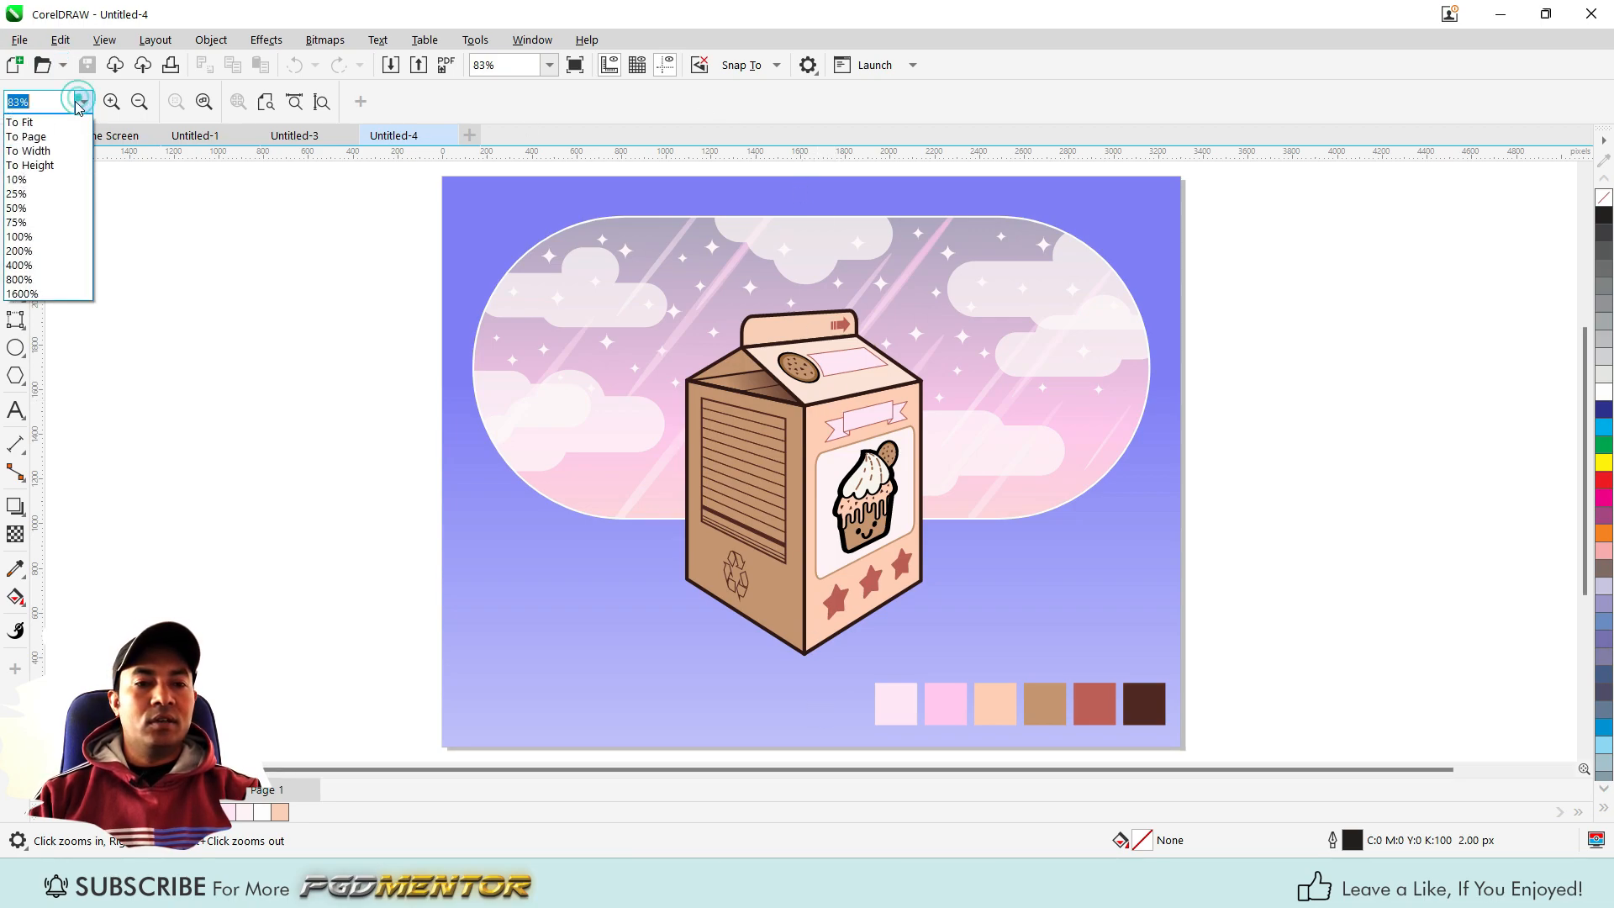
{"action": "left_click", "coordinate": [41, 179]}
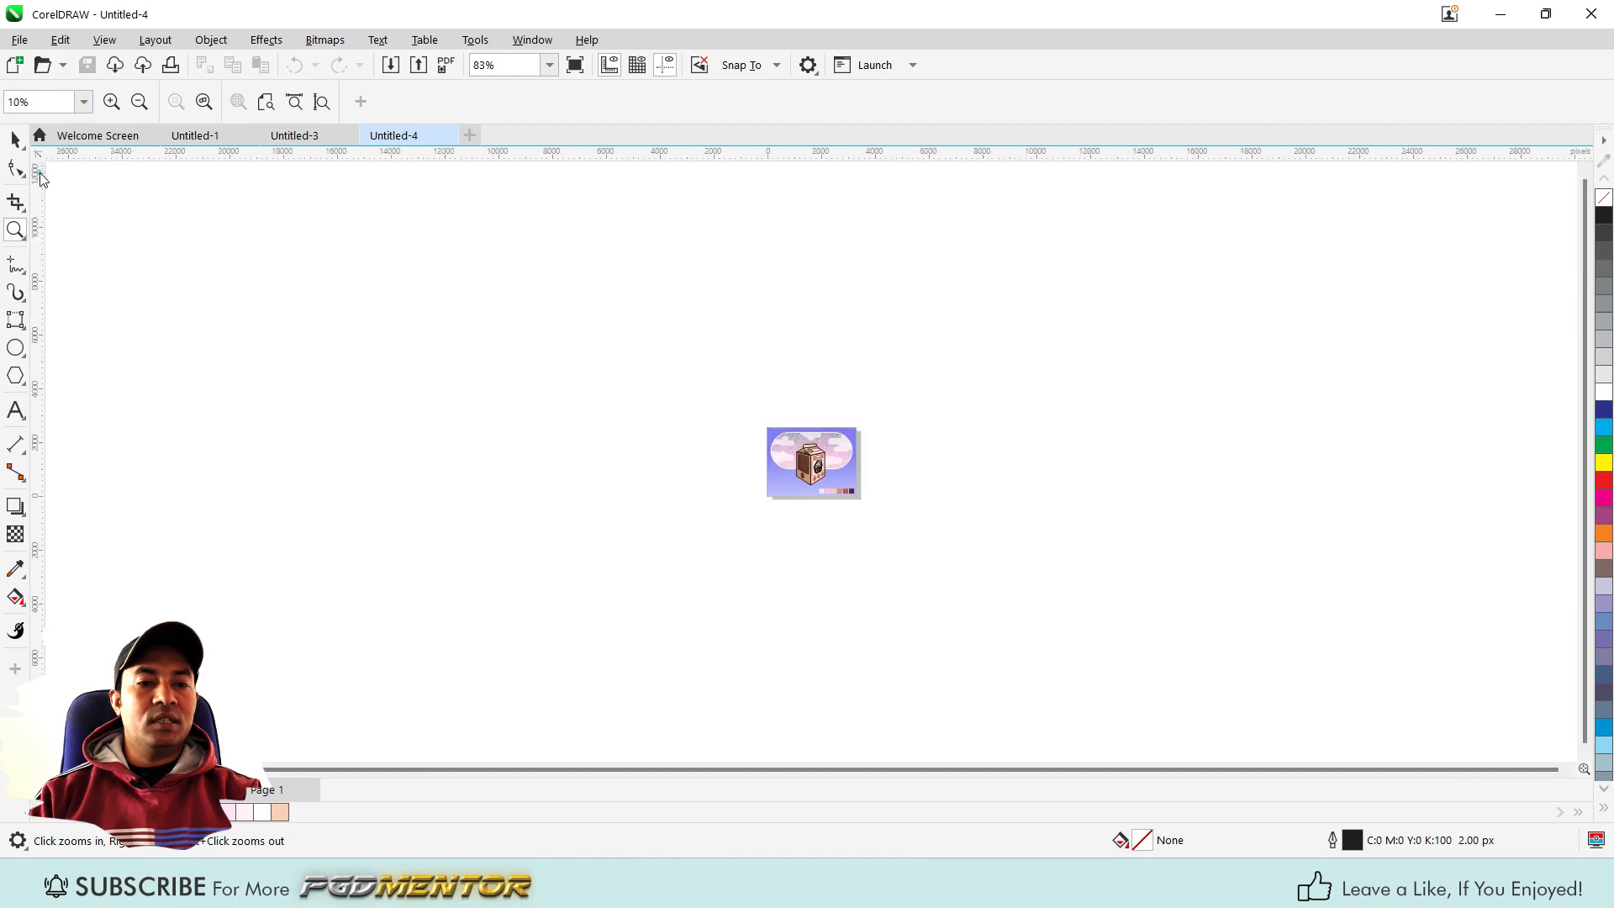
{"action": "left_click", "coordinate": [82, 107]}
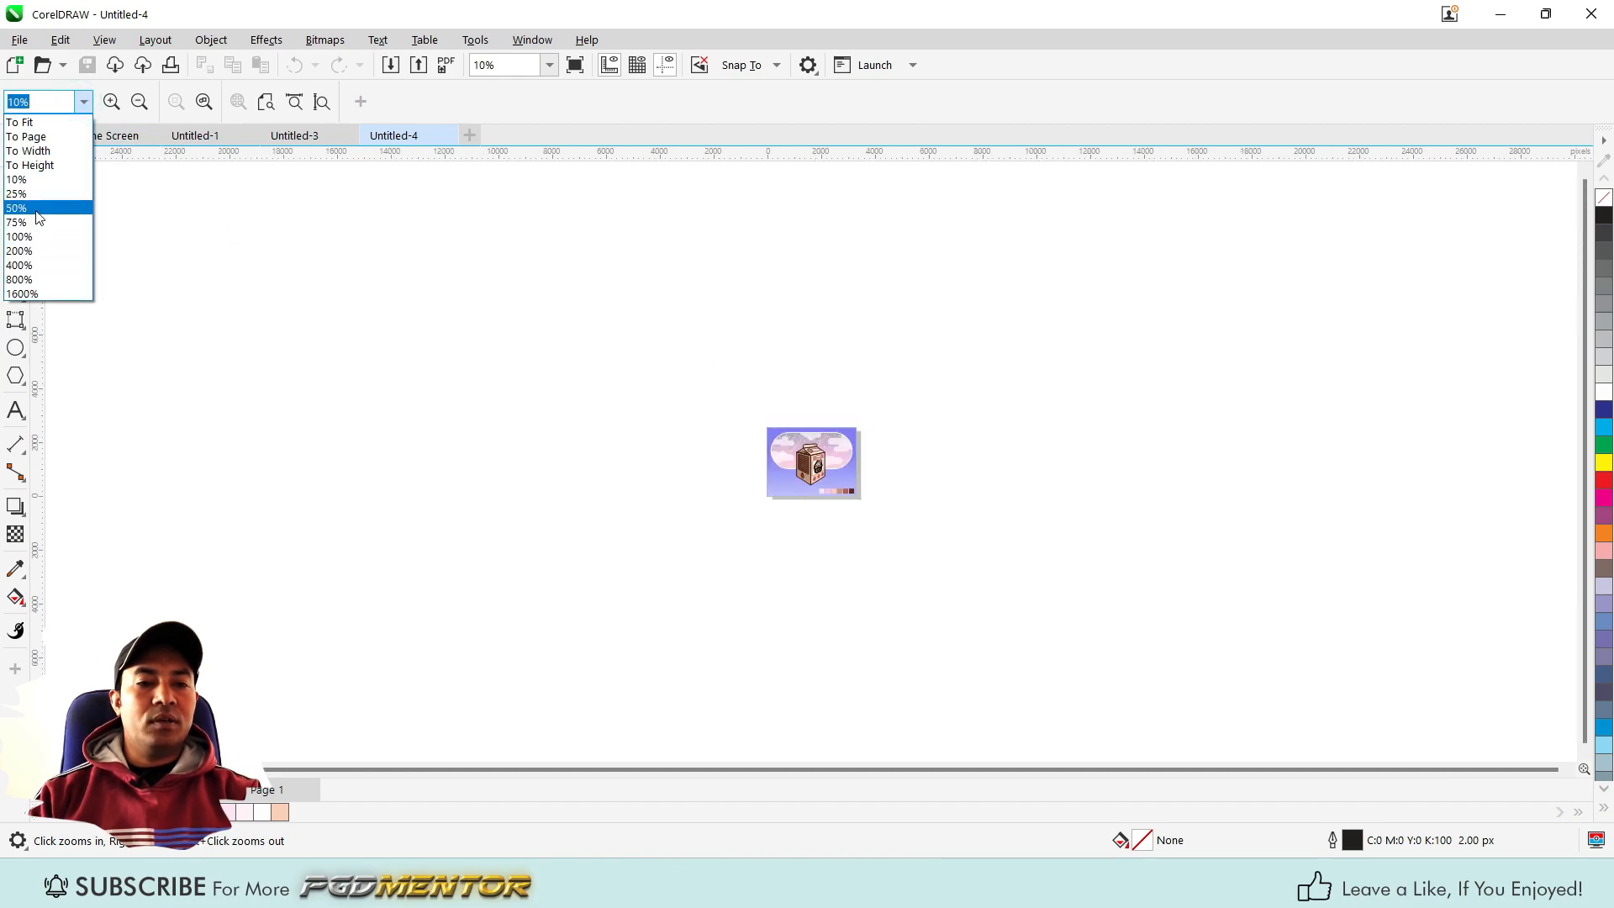
{"action": "left_click", "coordinate": [37, 210]}
{"action": "left_click", "coordinate": [82, 103]}
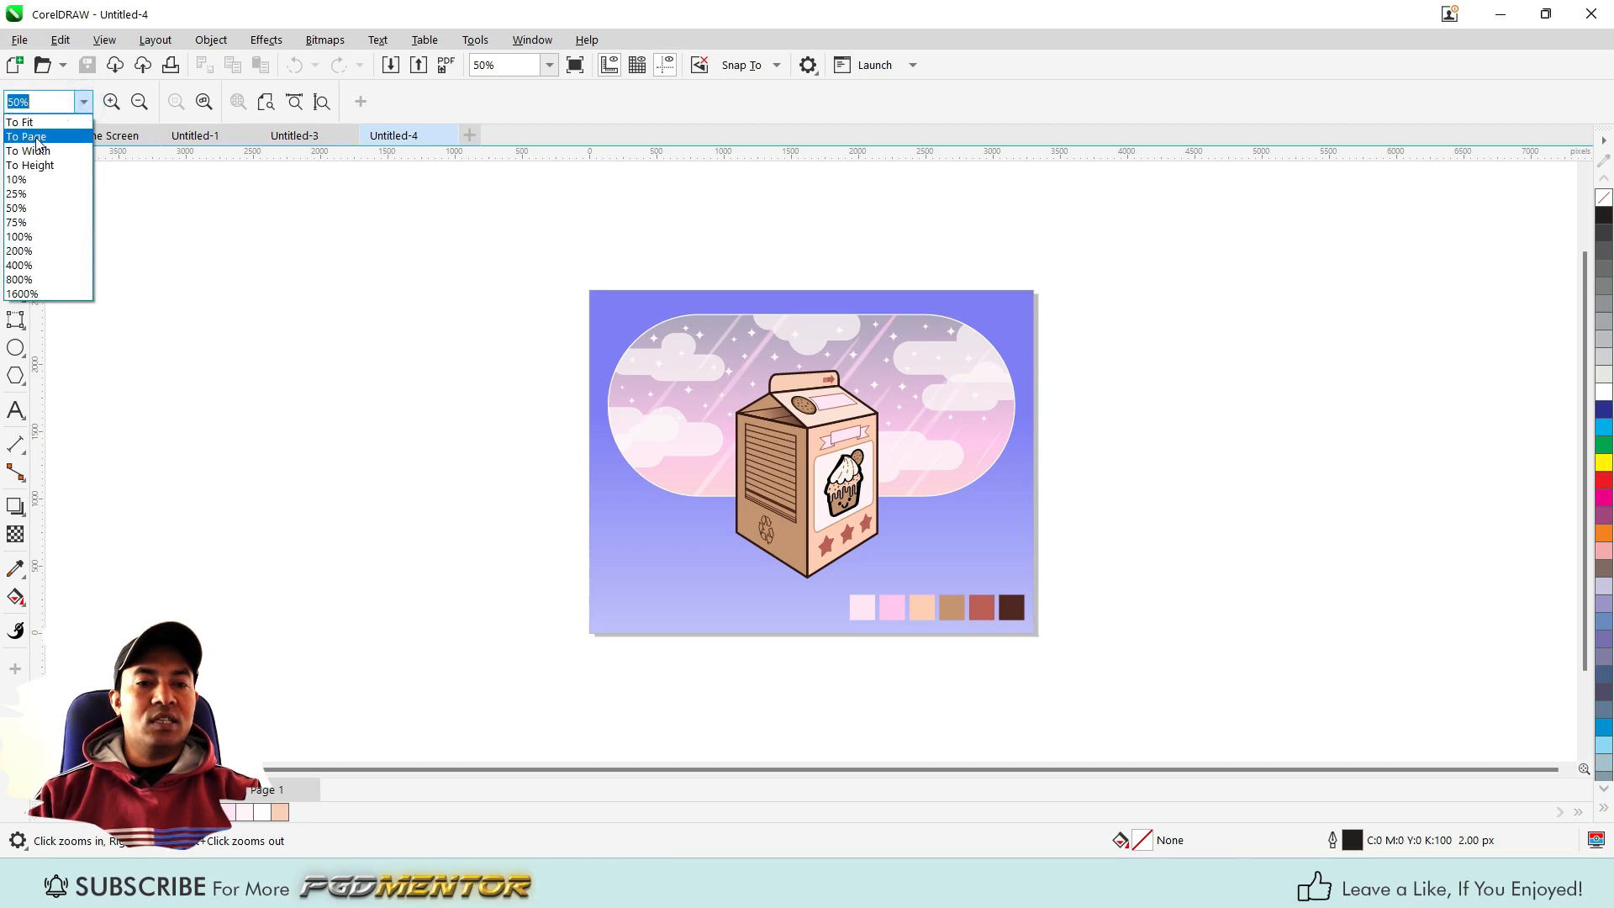
{"action": "left_click", "coordinate": [37, 266]}
{"action": "scroll", "coordinate": [563, 370], "scroll_direction": "down", "scroll_amount": 1}
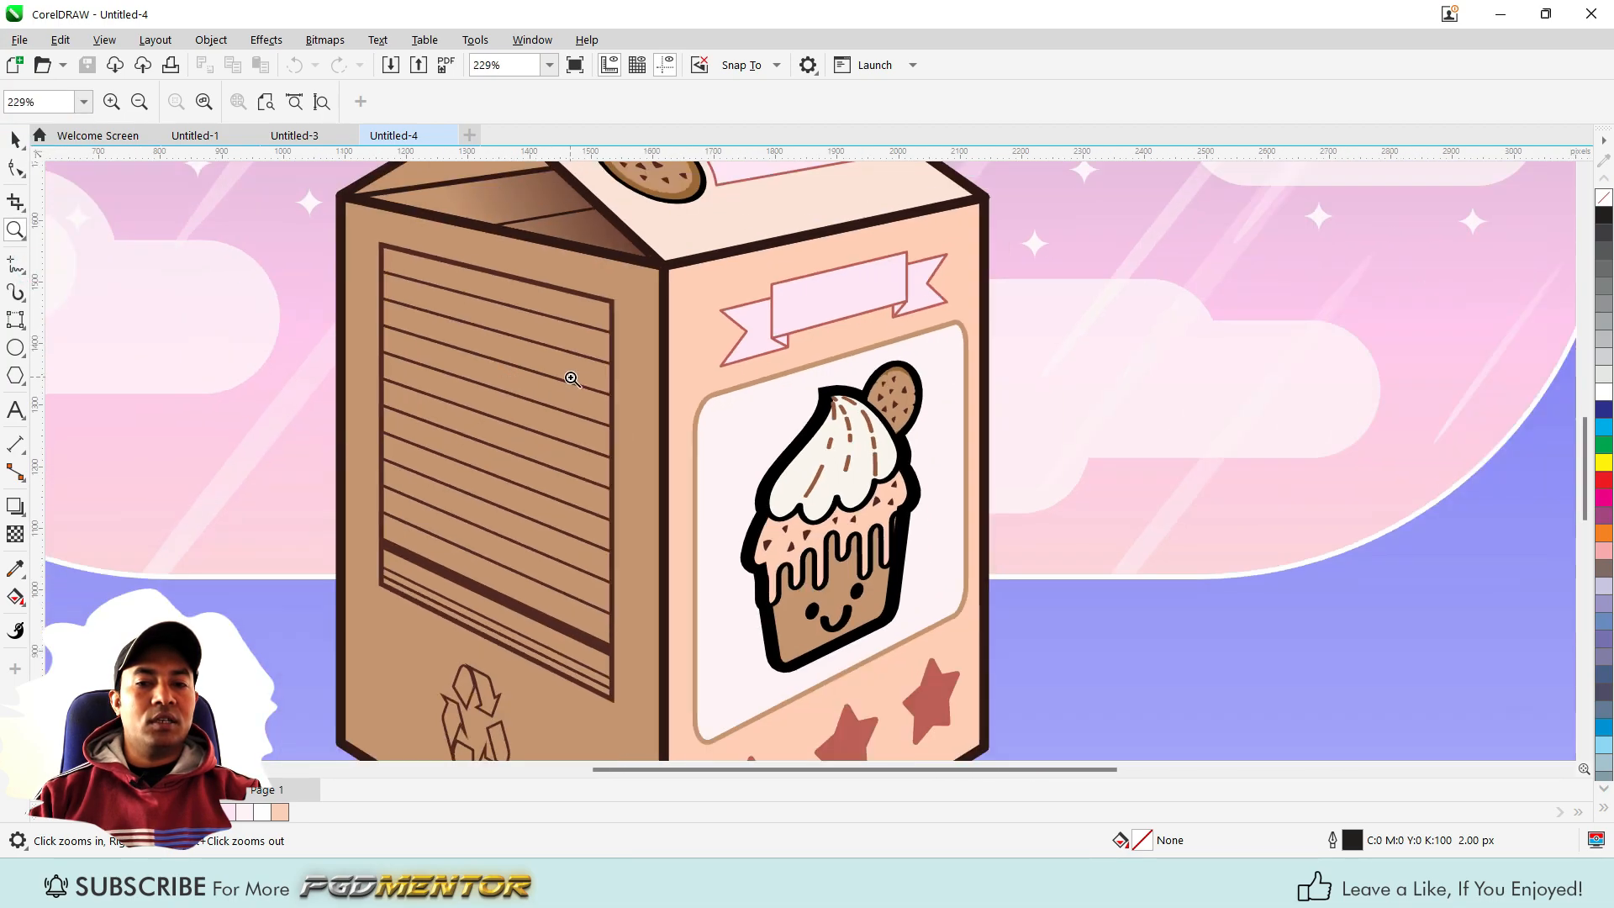
{"action": "scroll", "coordinate": [572, 379], "scroll_direction": "down", "scroll_amount": 2}
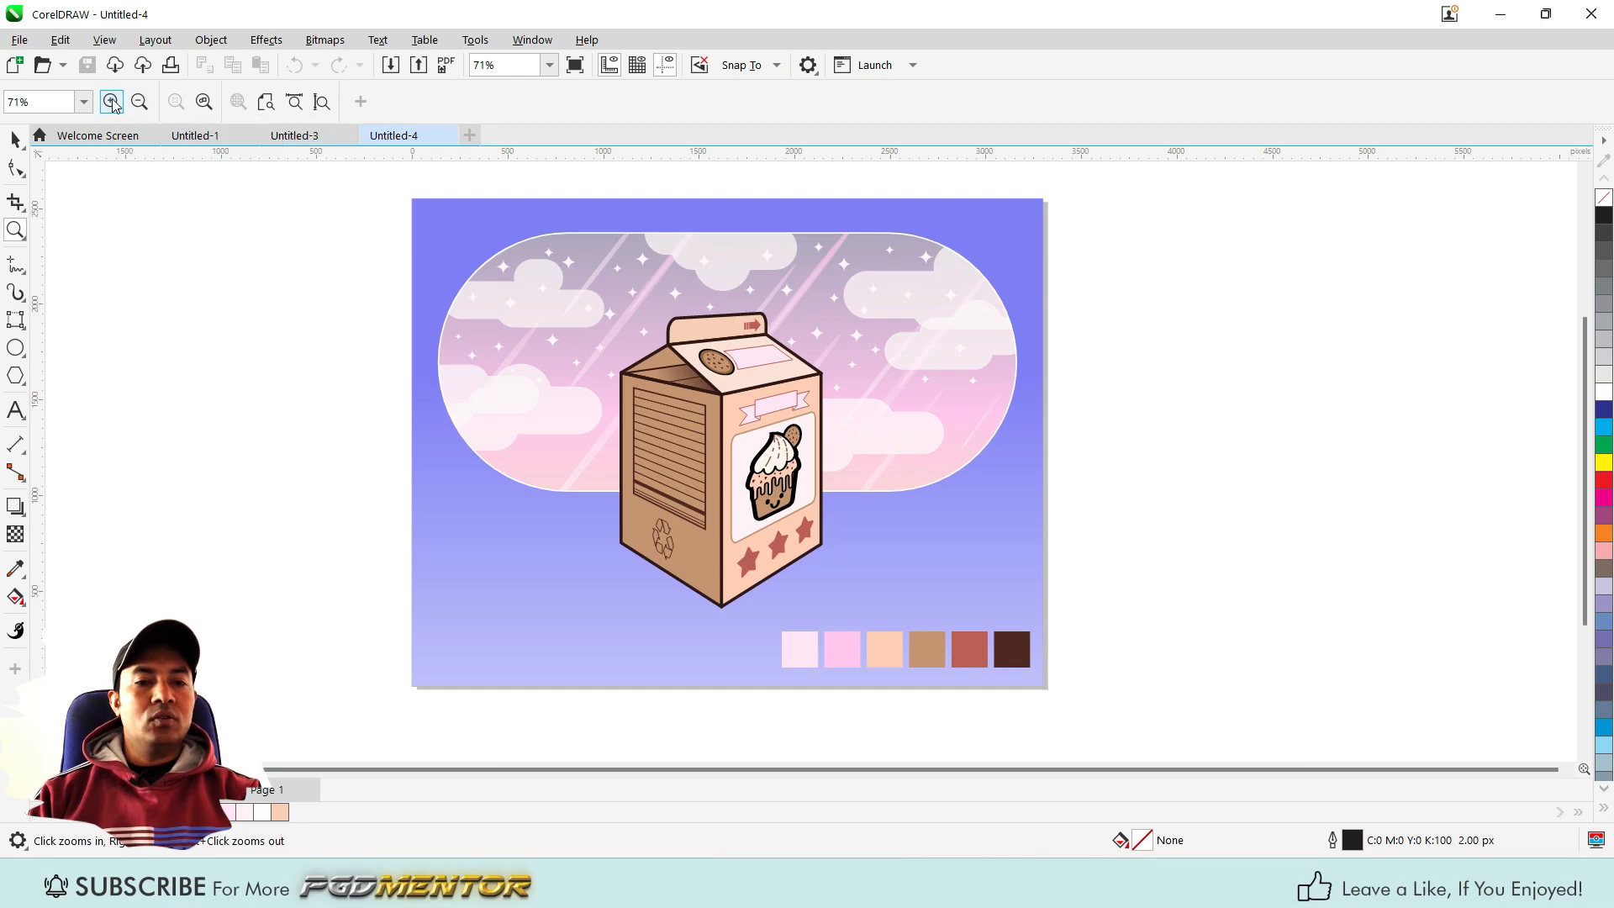
Zoom in on the artwork by three levels and back out by three levels
{"action": "left_click", "coordinate": [111, 102]}
{"action": "left_click", "coordinate": [111, 102]}
{"action": "left_click", "coordinate": [112, 102]}
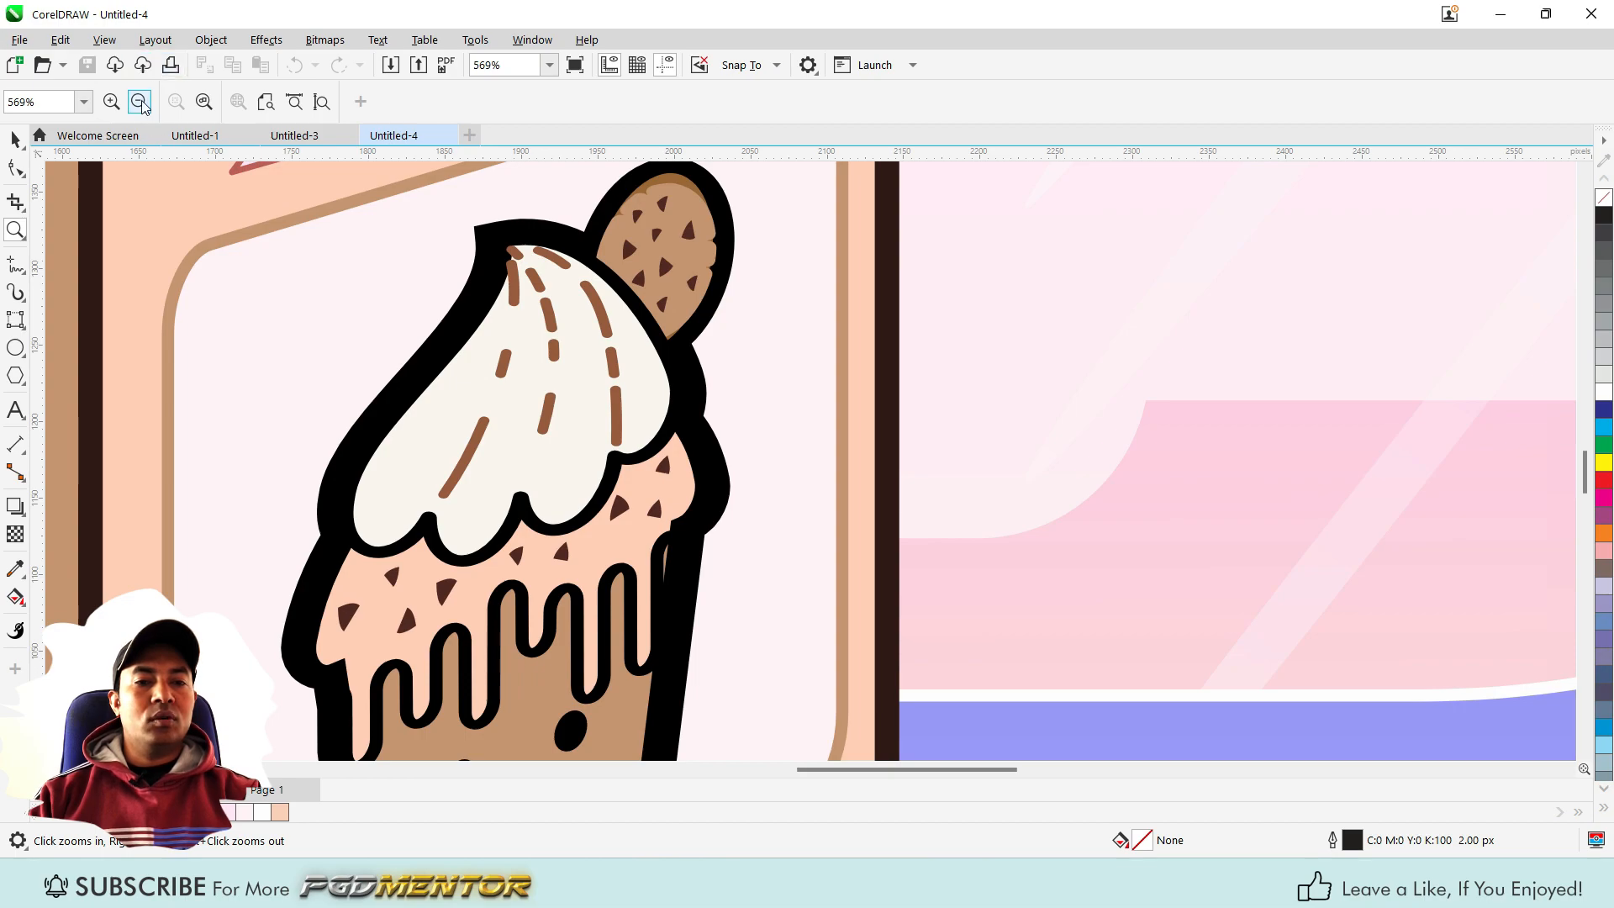
{"action": "left_click", "coordinate": [139, 102]}
{"action": "left_click", "coordinate": [140, 101]}
{"action": "left_click", "coordinate": [140, 102]}
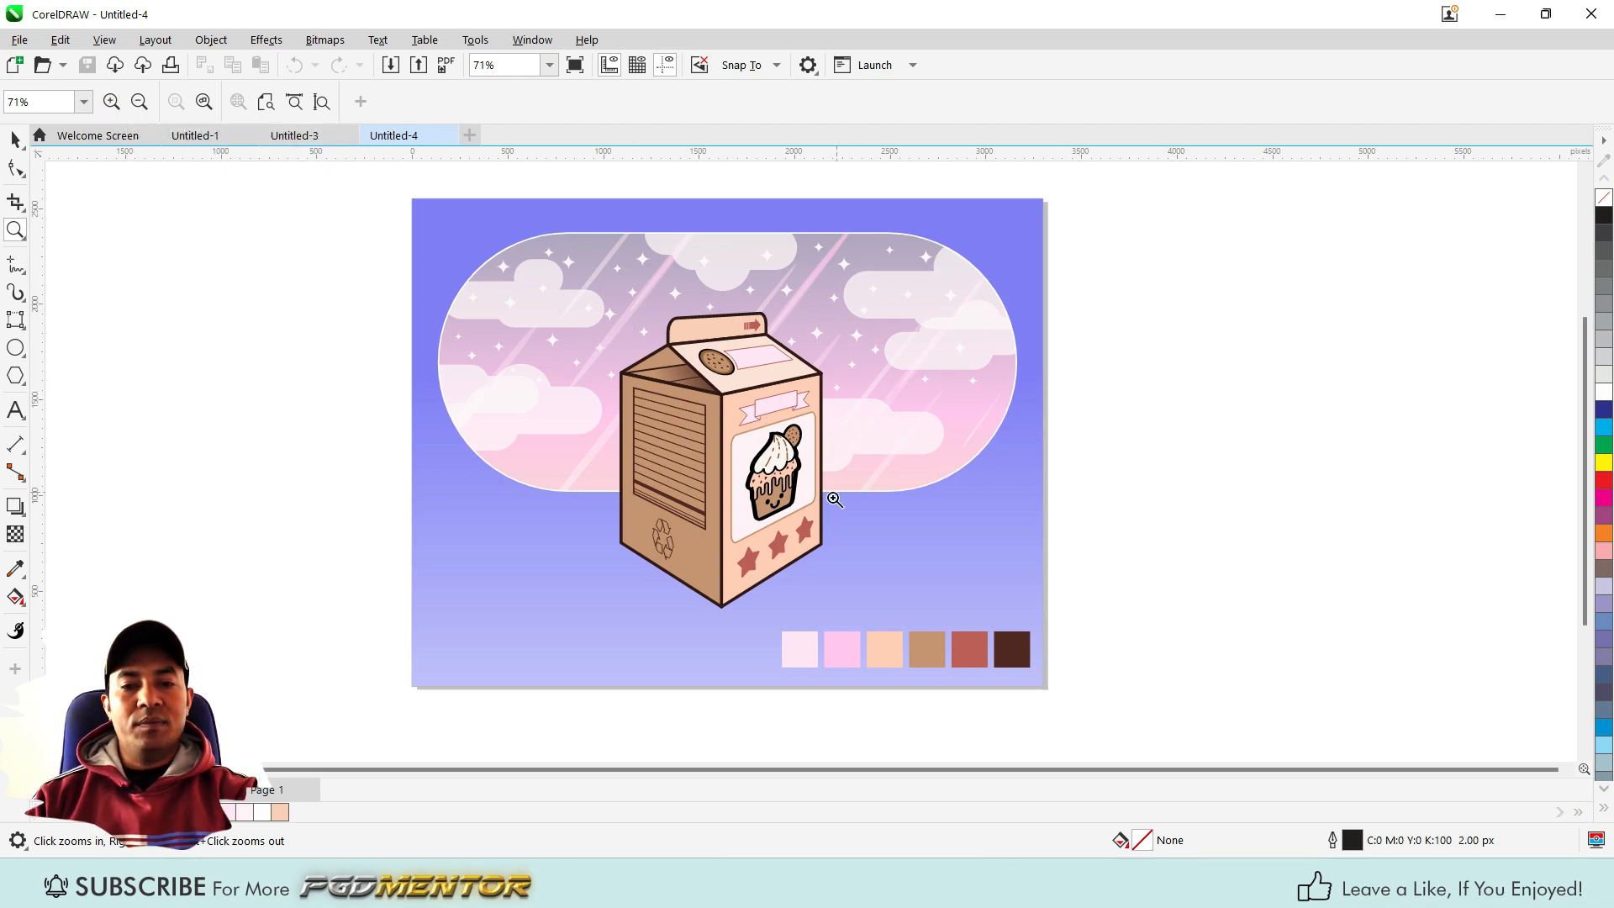
Magnify the carton's central vertical edge by repeatedly zooming in on that point with the Zoom tool
{"action": "left_click", "coordinate": [721, 431]}
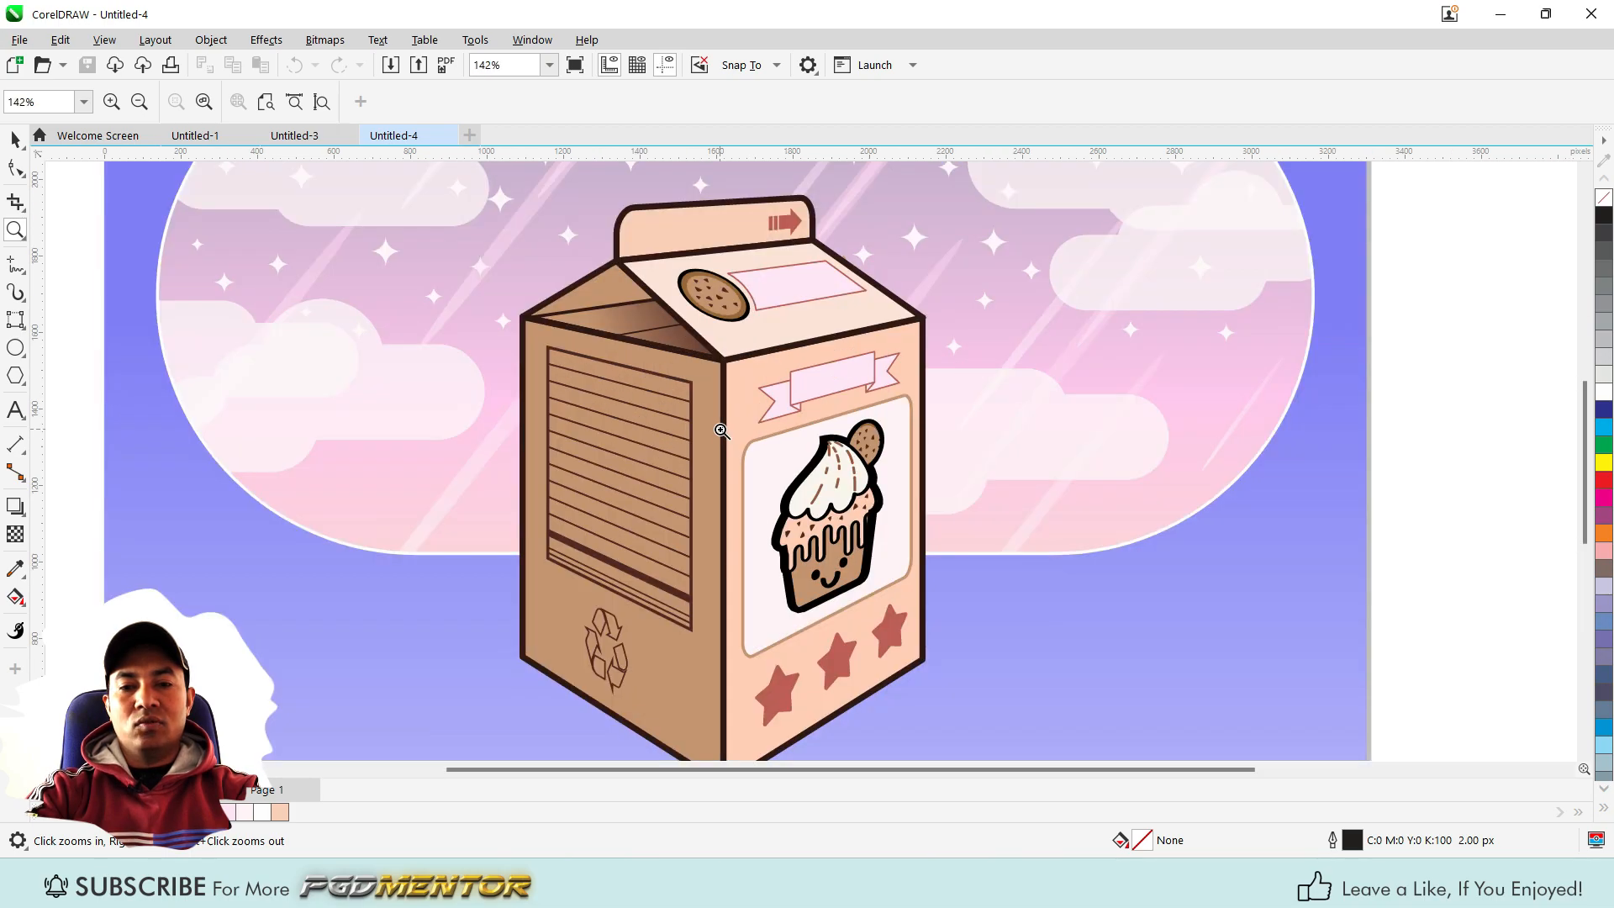
{"action": "left_click", "coordinate": [720, 431]}
{"action": "left_click", "coordinate": [721, 431]}
{"action": "left_click", "coordinate": [721, 431]}
{"action": "left_click", "coordinate": [721, 431]}
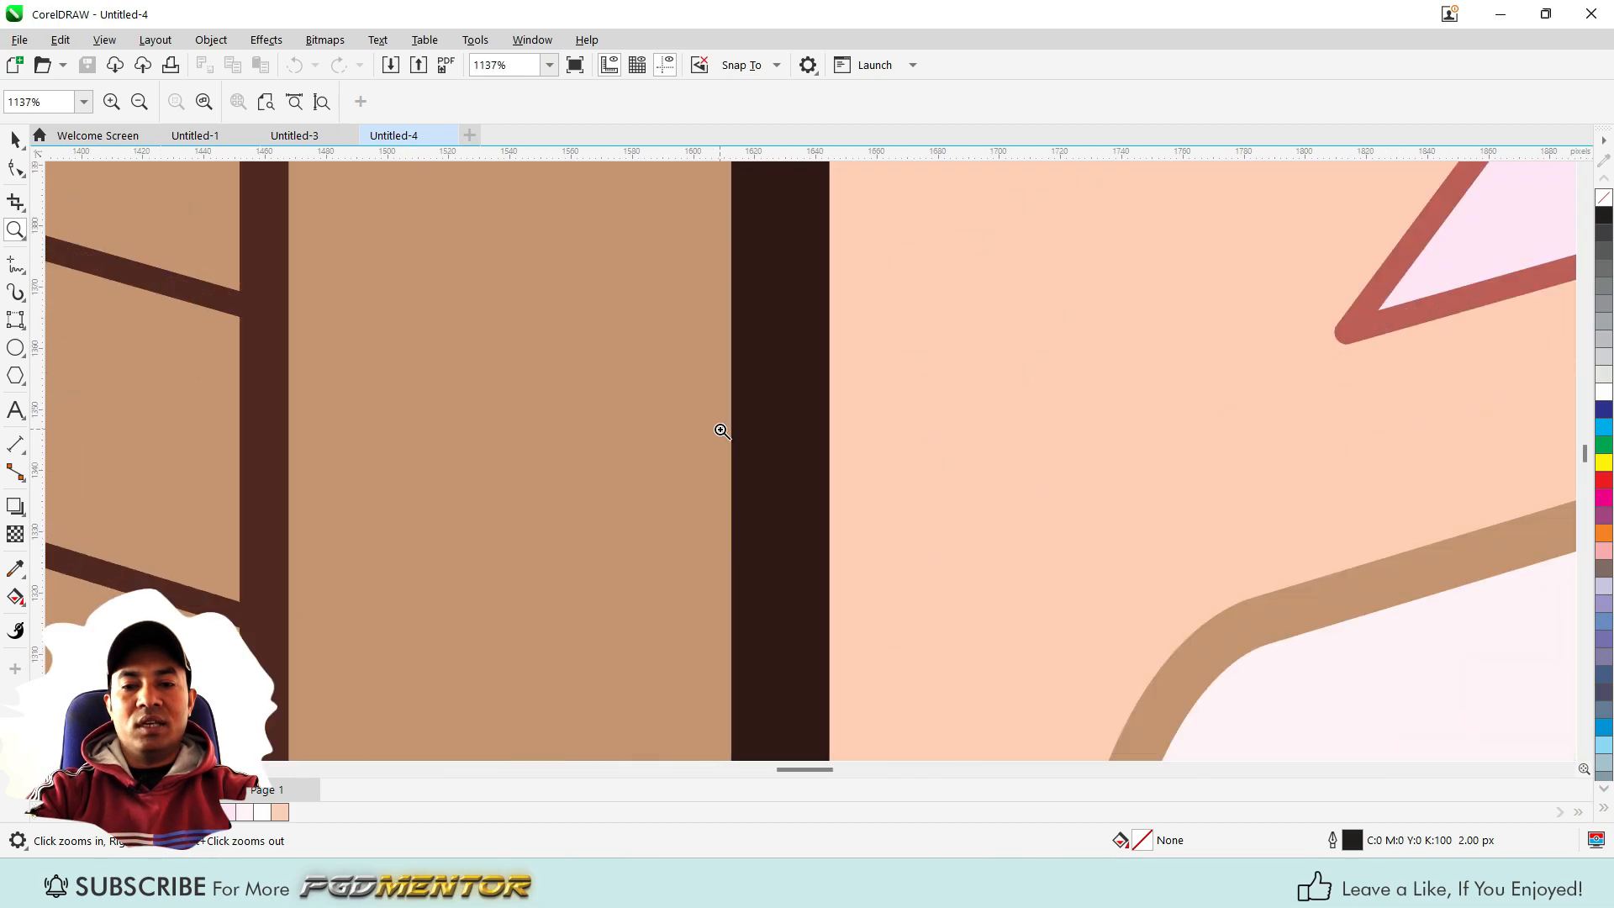
{"action": "left_click", "coordinate": [721, 431]}
{"action": "left_click", "coordinate": [721, 431]}
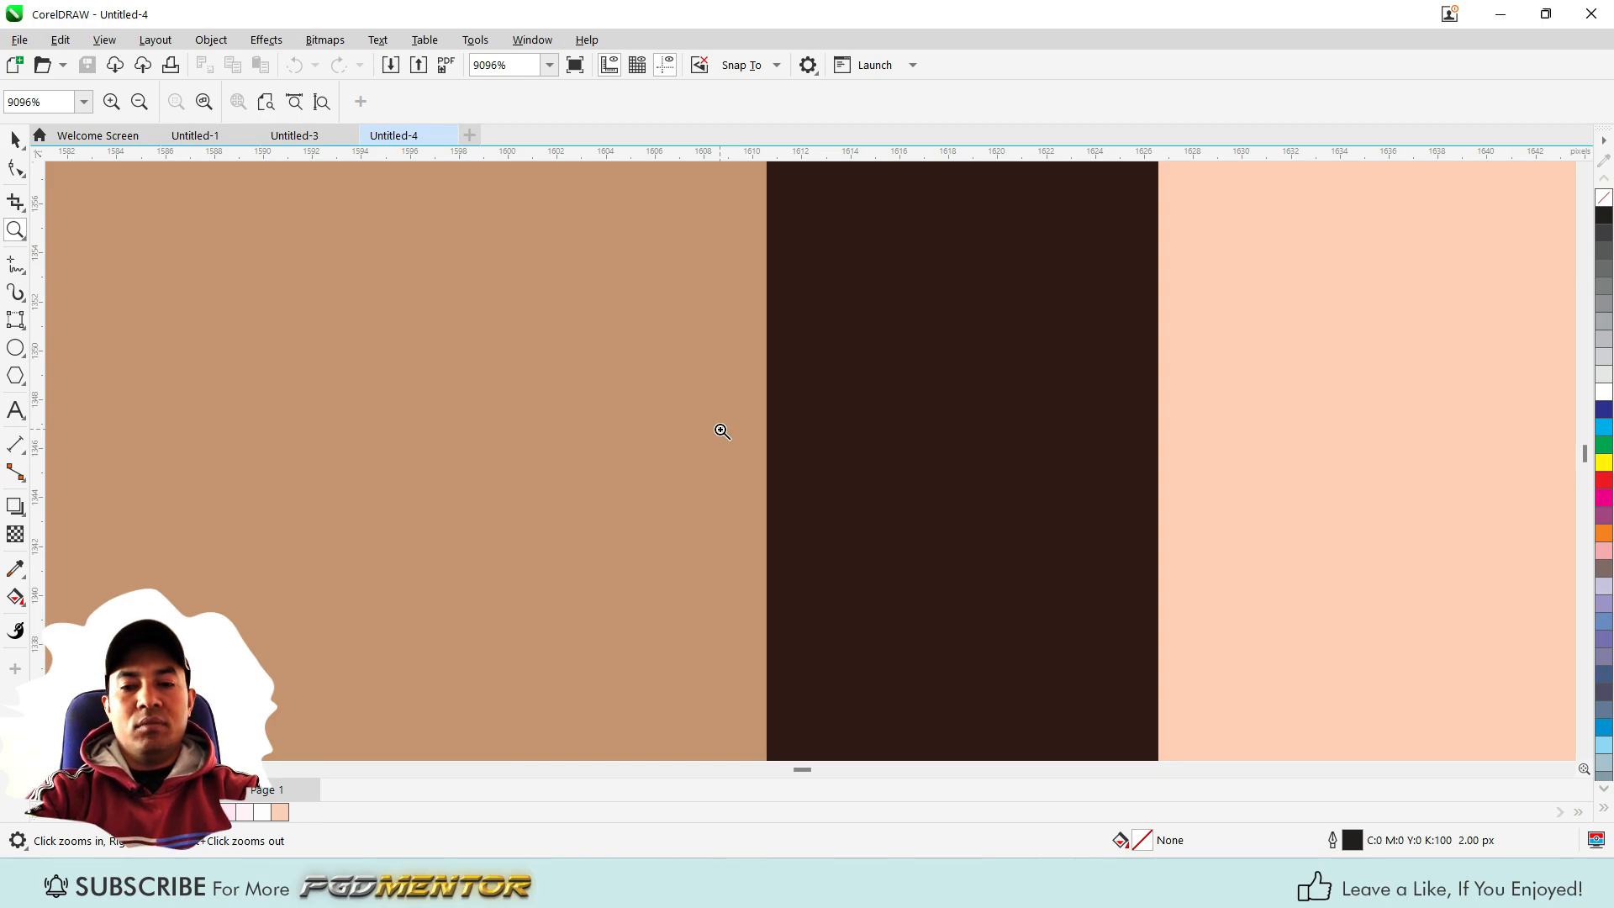
Zoom out repeatedly from the carton's central edge until the page is small in the window
{"action": "right_click", "coordinate": [721, 430]}
{"action": "right_click", "coordinate": [721, 431]}
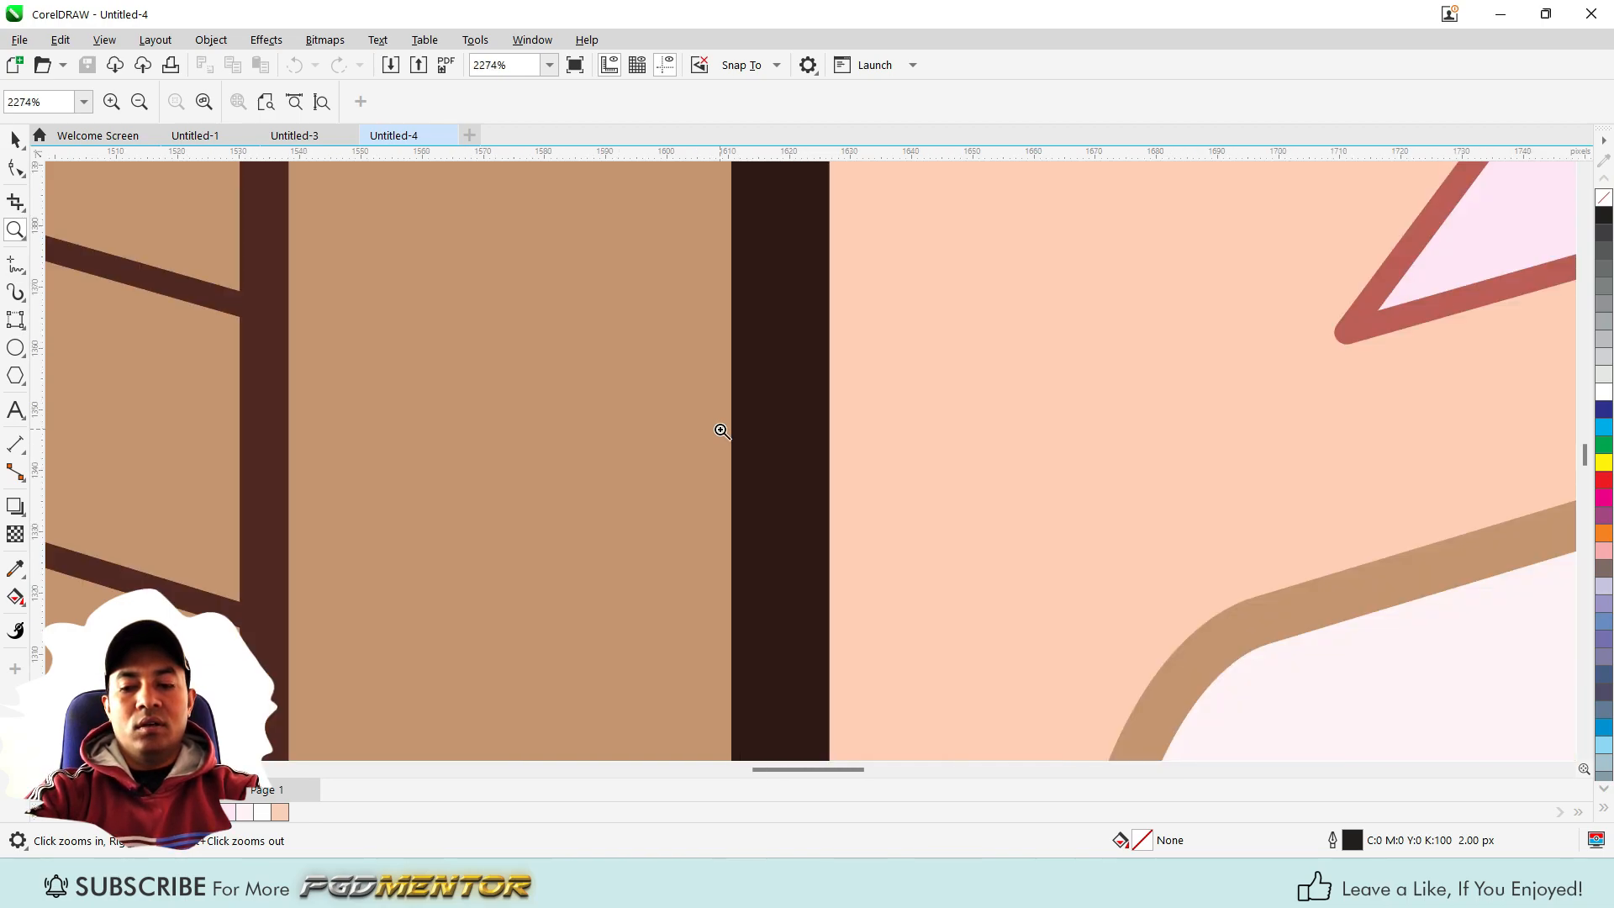
{"action": "right_click", "coordinate": [722, 430]}
{"action": "right_click", "coordinate": [721, 430]}
{"action": "right_click", "coordinate": [721, 430]}
{"action": "right_click", "coordinate": [722, 430]}
{"action": "right_click", "coordinate": [721, 431]}
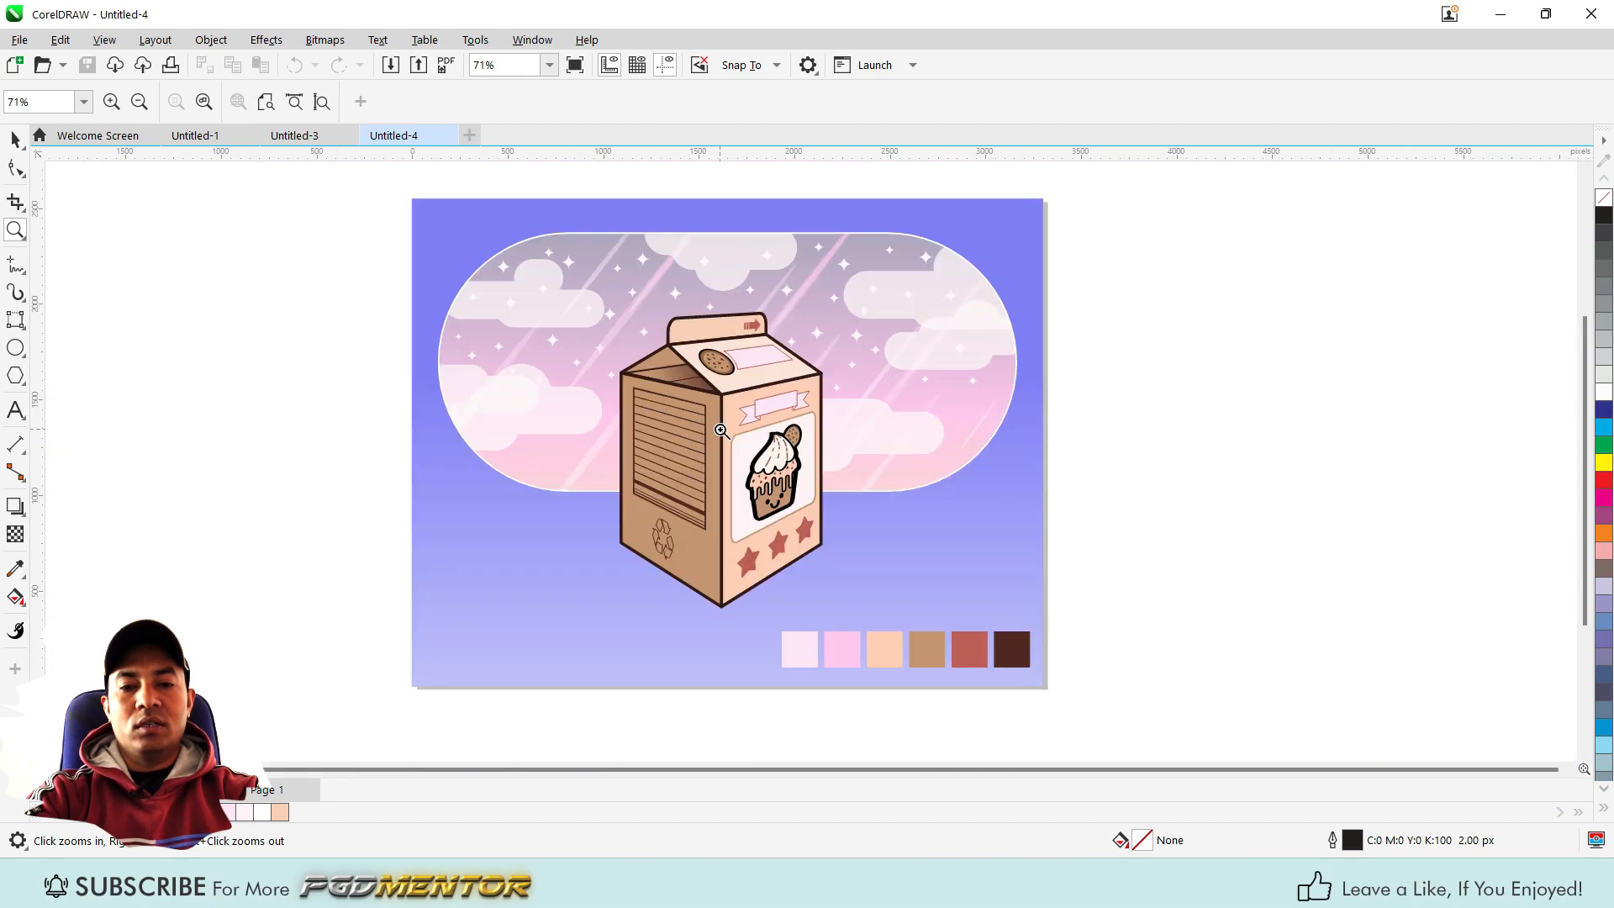
{"action": "right_click", "coordinate": [721, 431]}
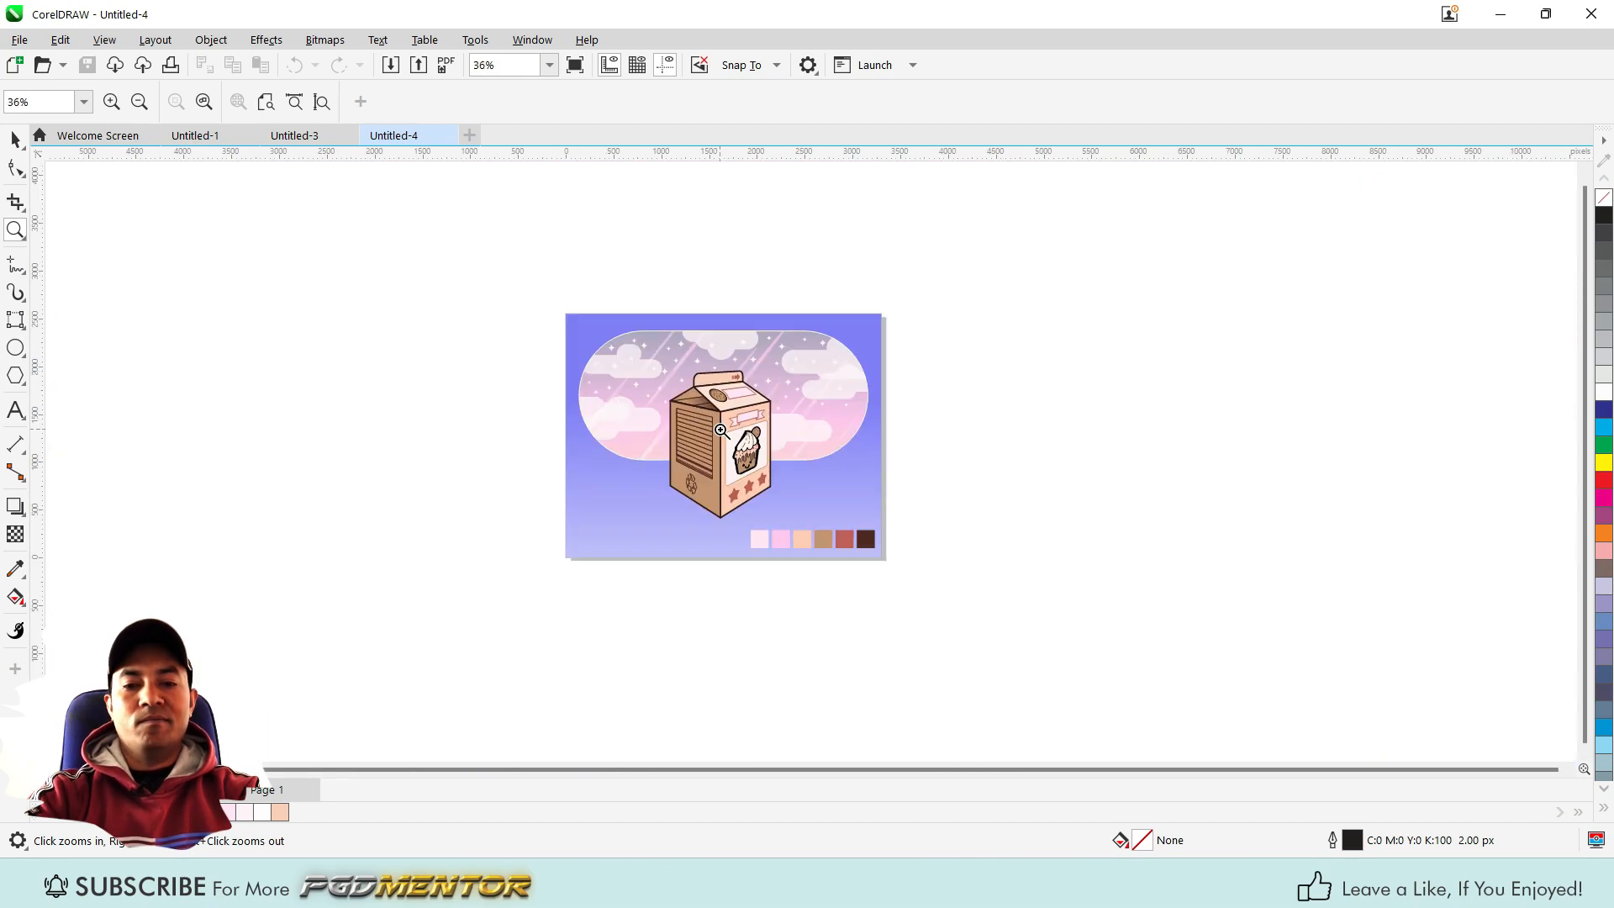
Alternate zooming in and out around the carton's central edge, finishing with the whole page in view
{"action": "left_click", "coordinate": [721, 431]}
{"action": "left_click", "coordinate": [720, 430]}
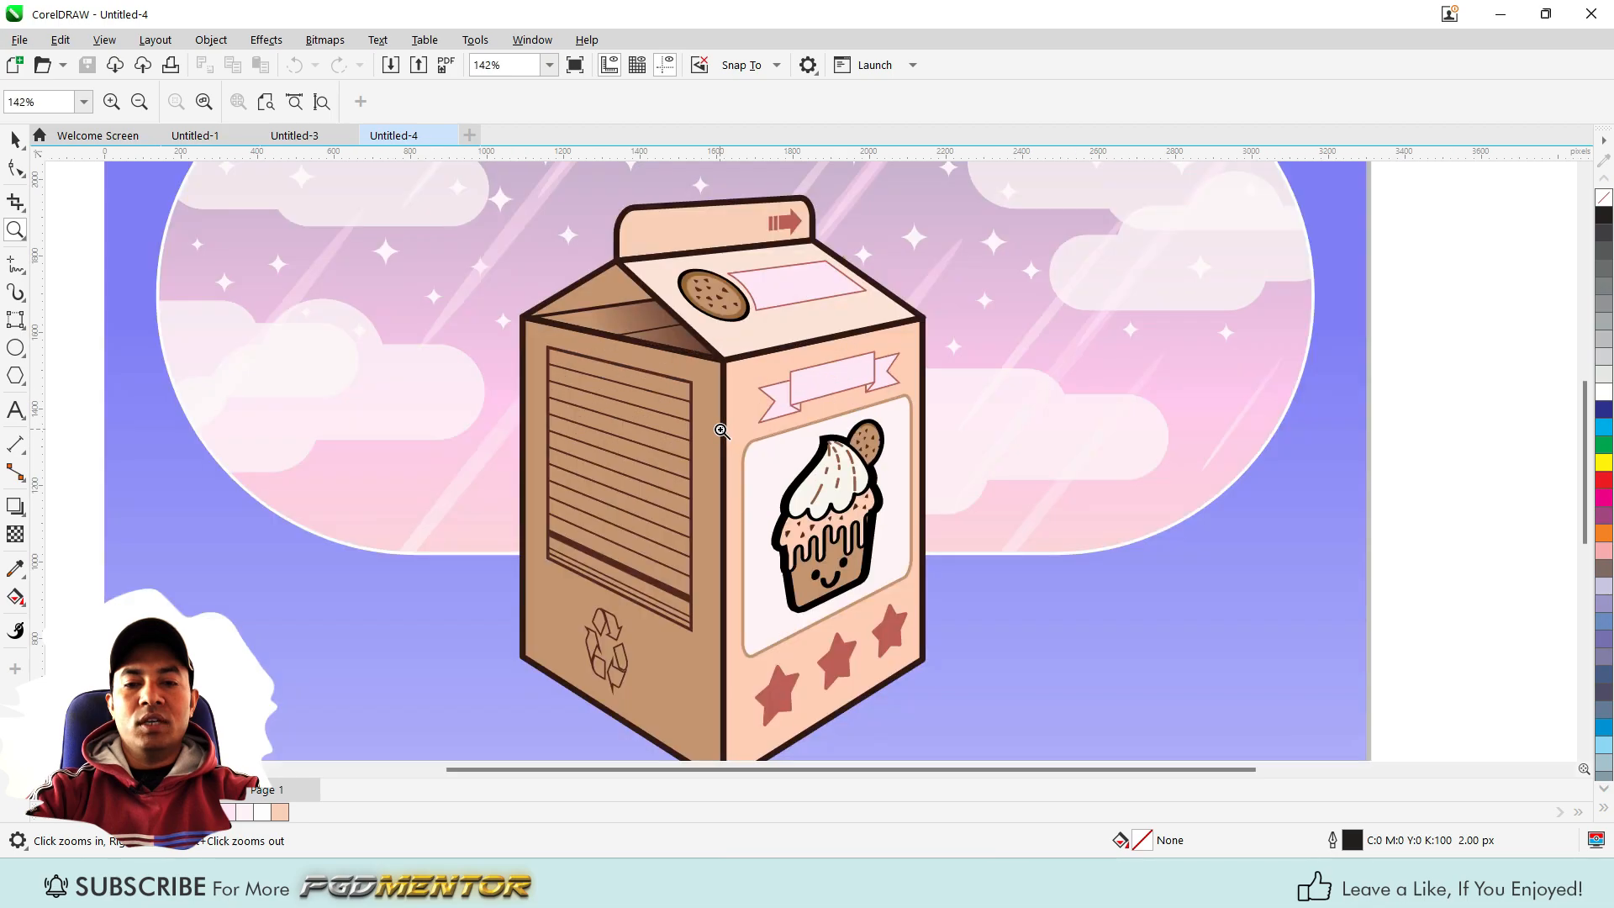
{"action": "right_click", "coordinate": [720, 430]}
{"action": "right_click", "coordinate": [721, 431]}
{"action": "right_click", "coordinate": [721, 431]}
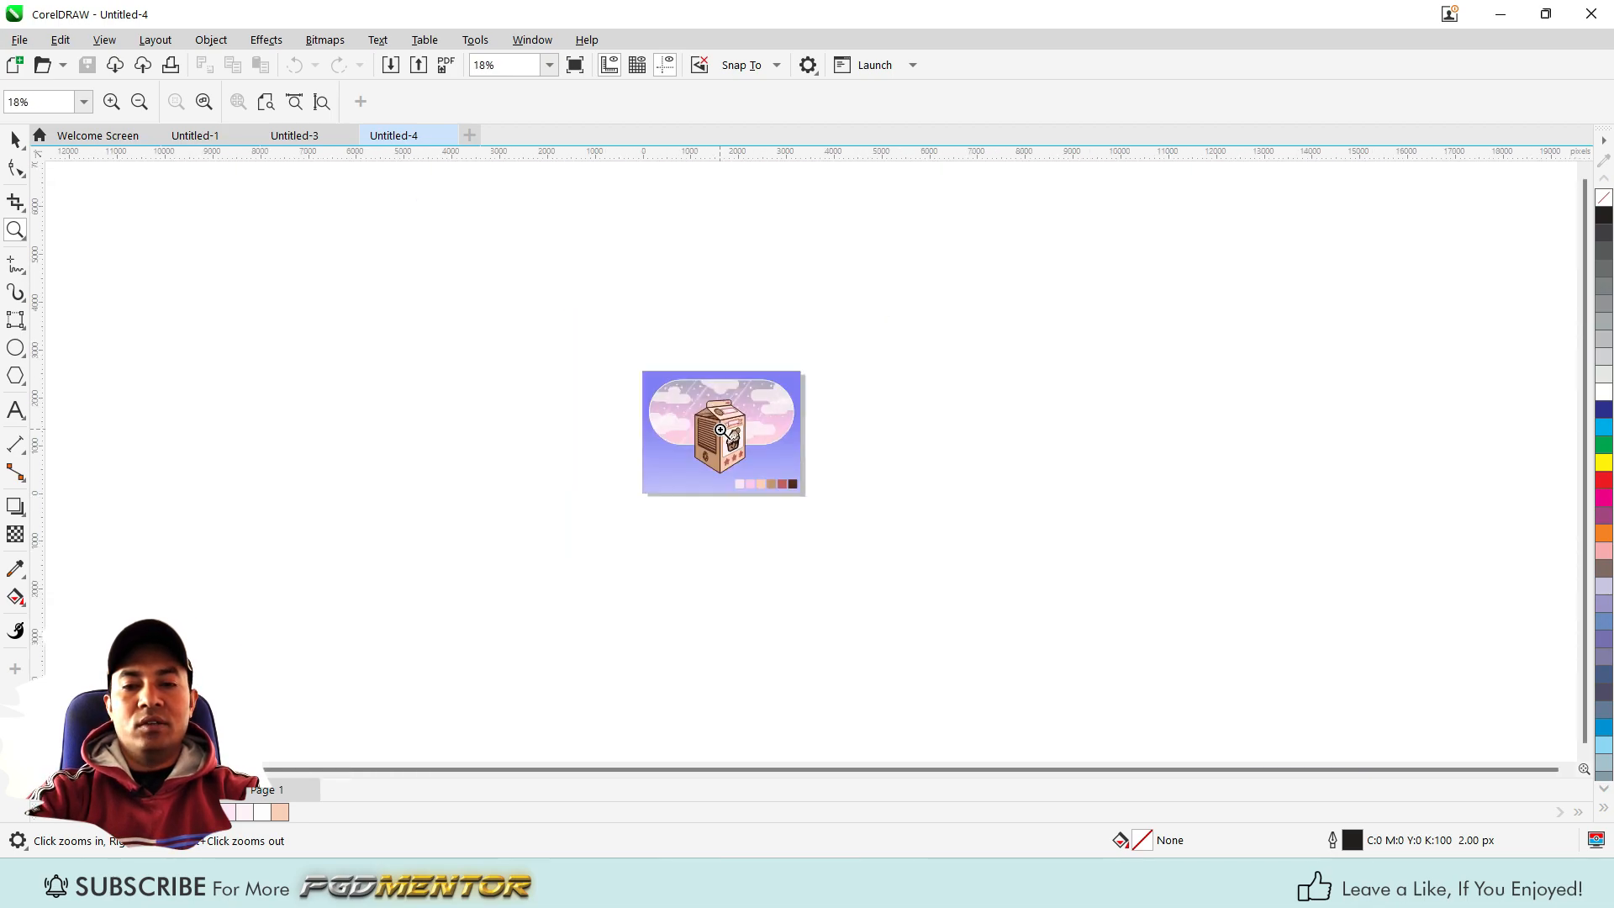
{"action": "left_click", "coordinate": [720, 430]}
{"action": "left_click", "coordinate": [721, 430]}
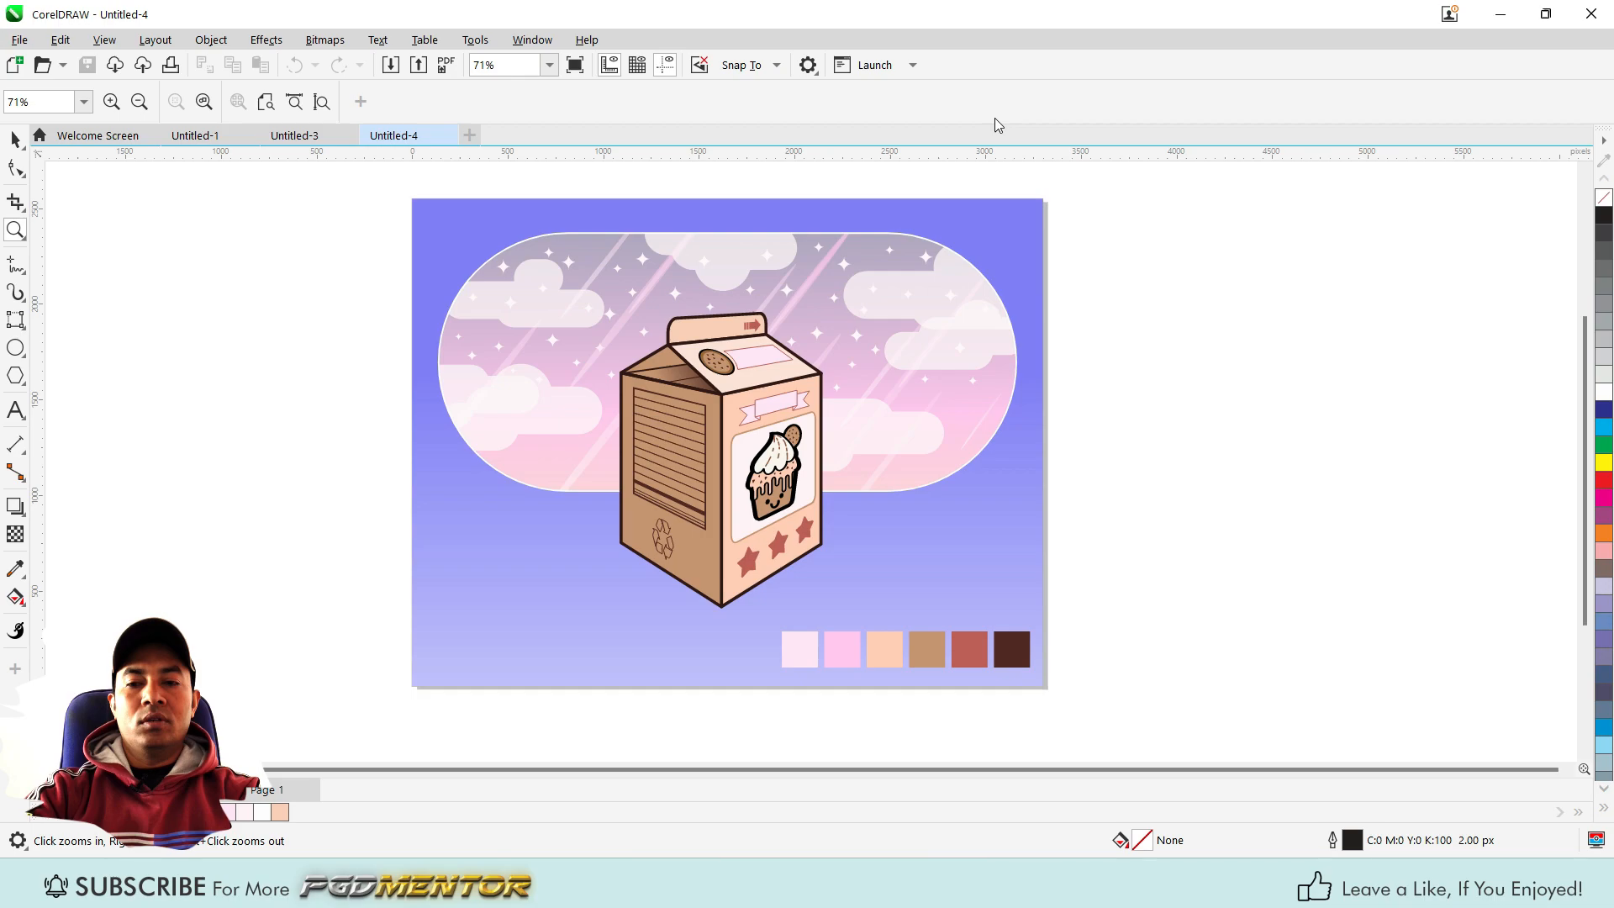
Zoom in closely near the page's upper-right corner and zoom back out until the whole page is in view
{"action": "key", "text": "F2"}
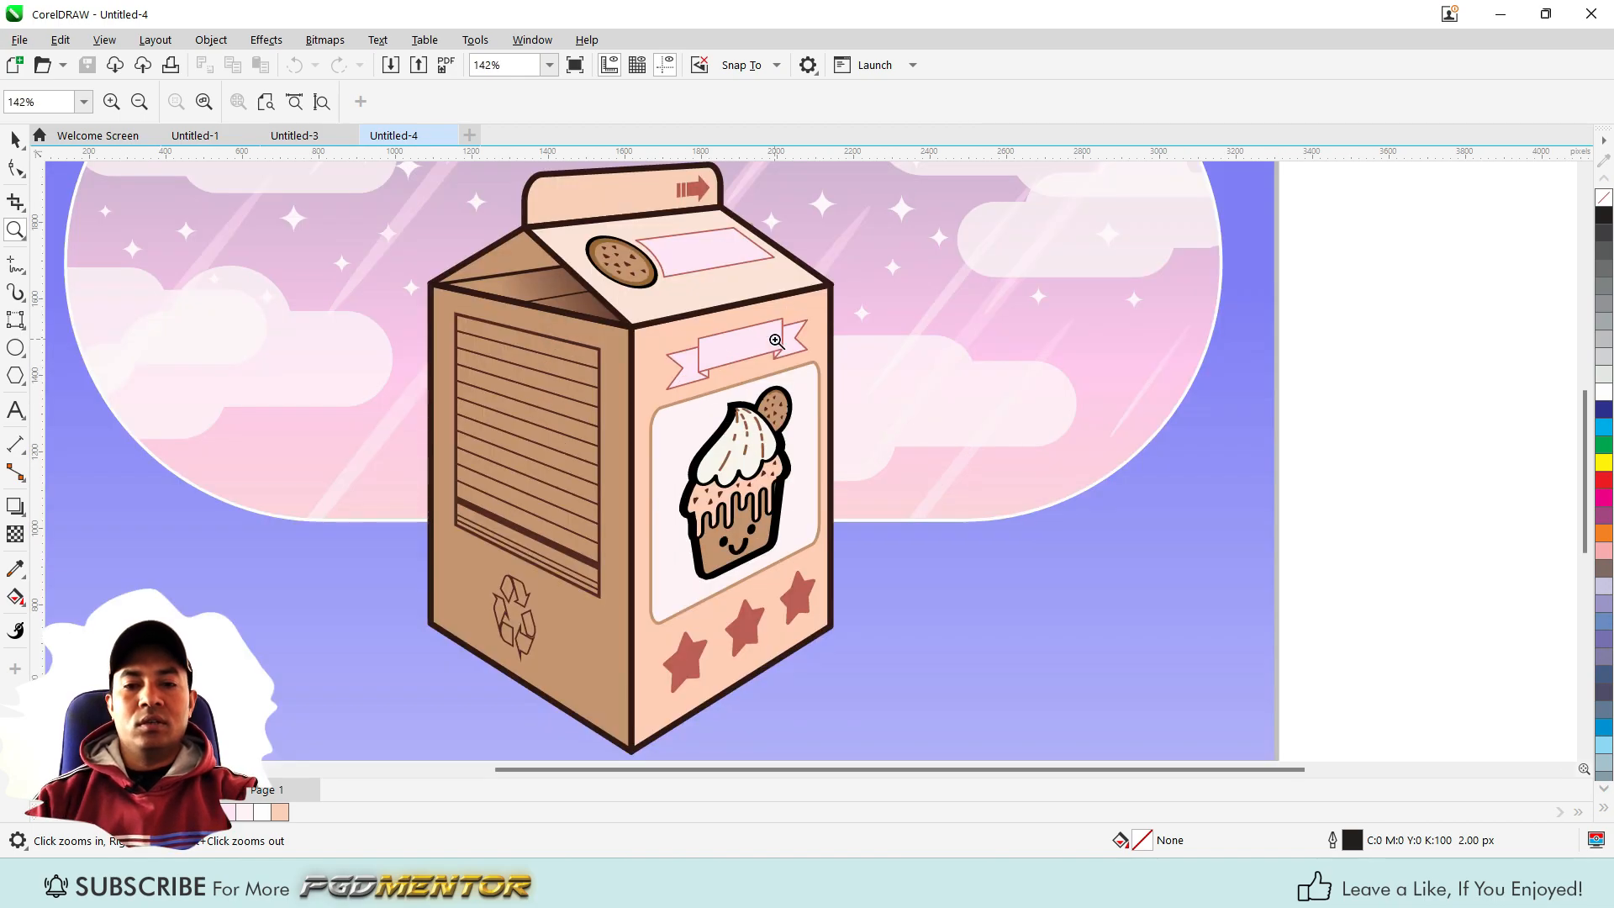
{"action": "scroll", "coordinate": [704, 476], "scroll_direction": "down", "scroll_amount": 2}
{"action": "scroll", "coordinate": [750, 491], "scroll_direction": "down", "scroll_amount": 1}
{"action": "scroll", "coordinate": [971, 239], "scroll_direction": "up", "scroll_amount": 2}
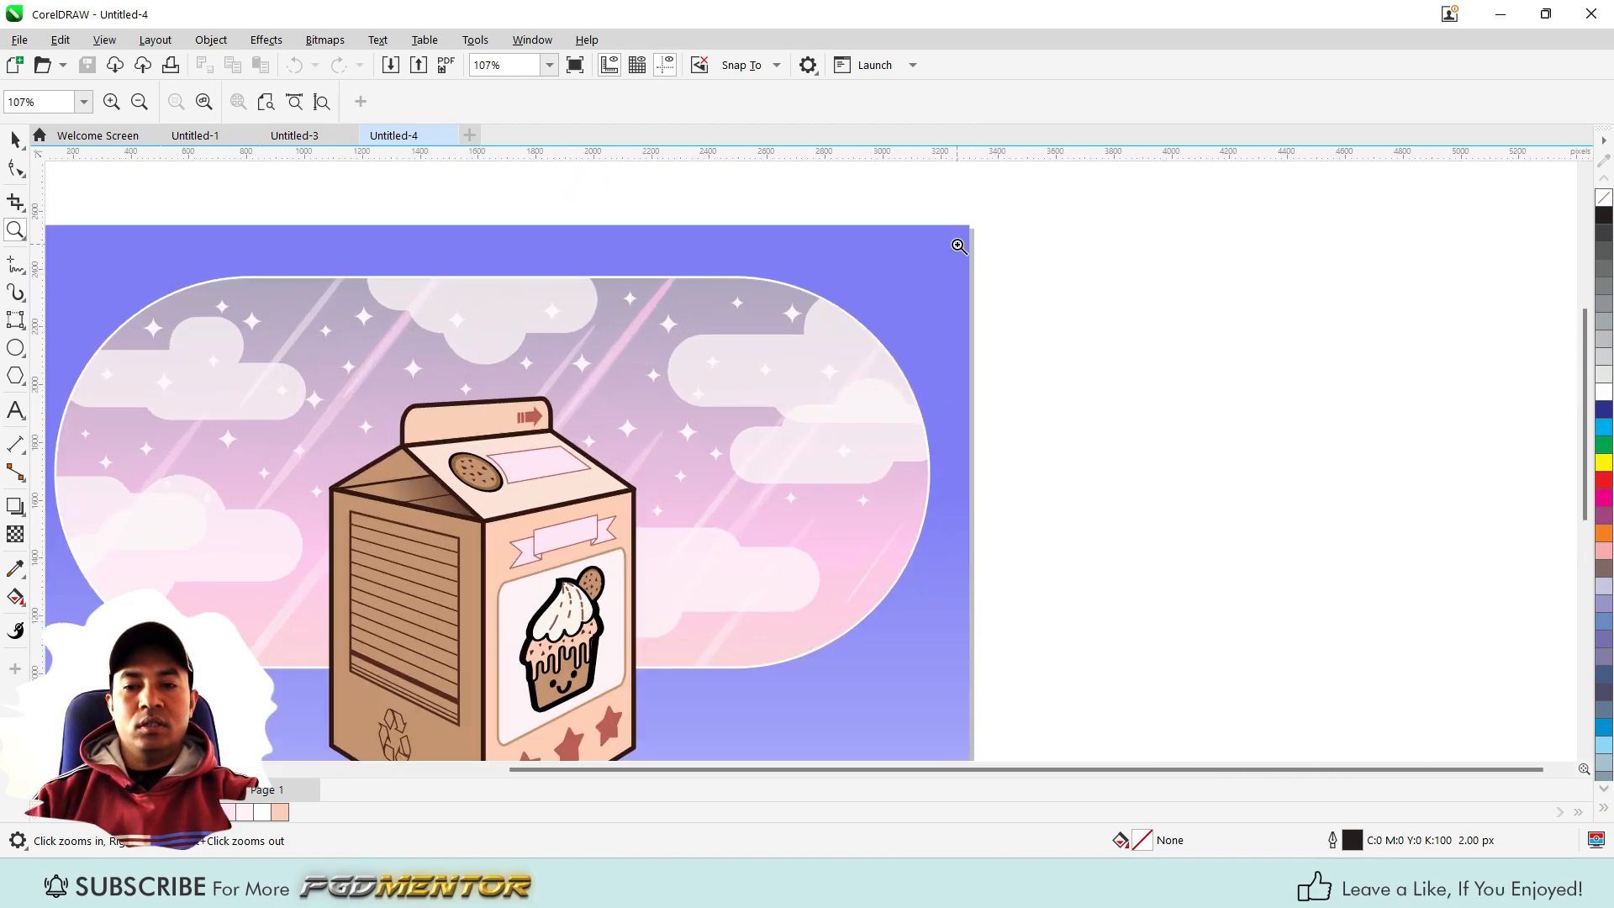
{"action": "scroll", "coordinate": [958, 246], "scroll_direction": "up", "scroll_amount": 15}
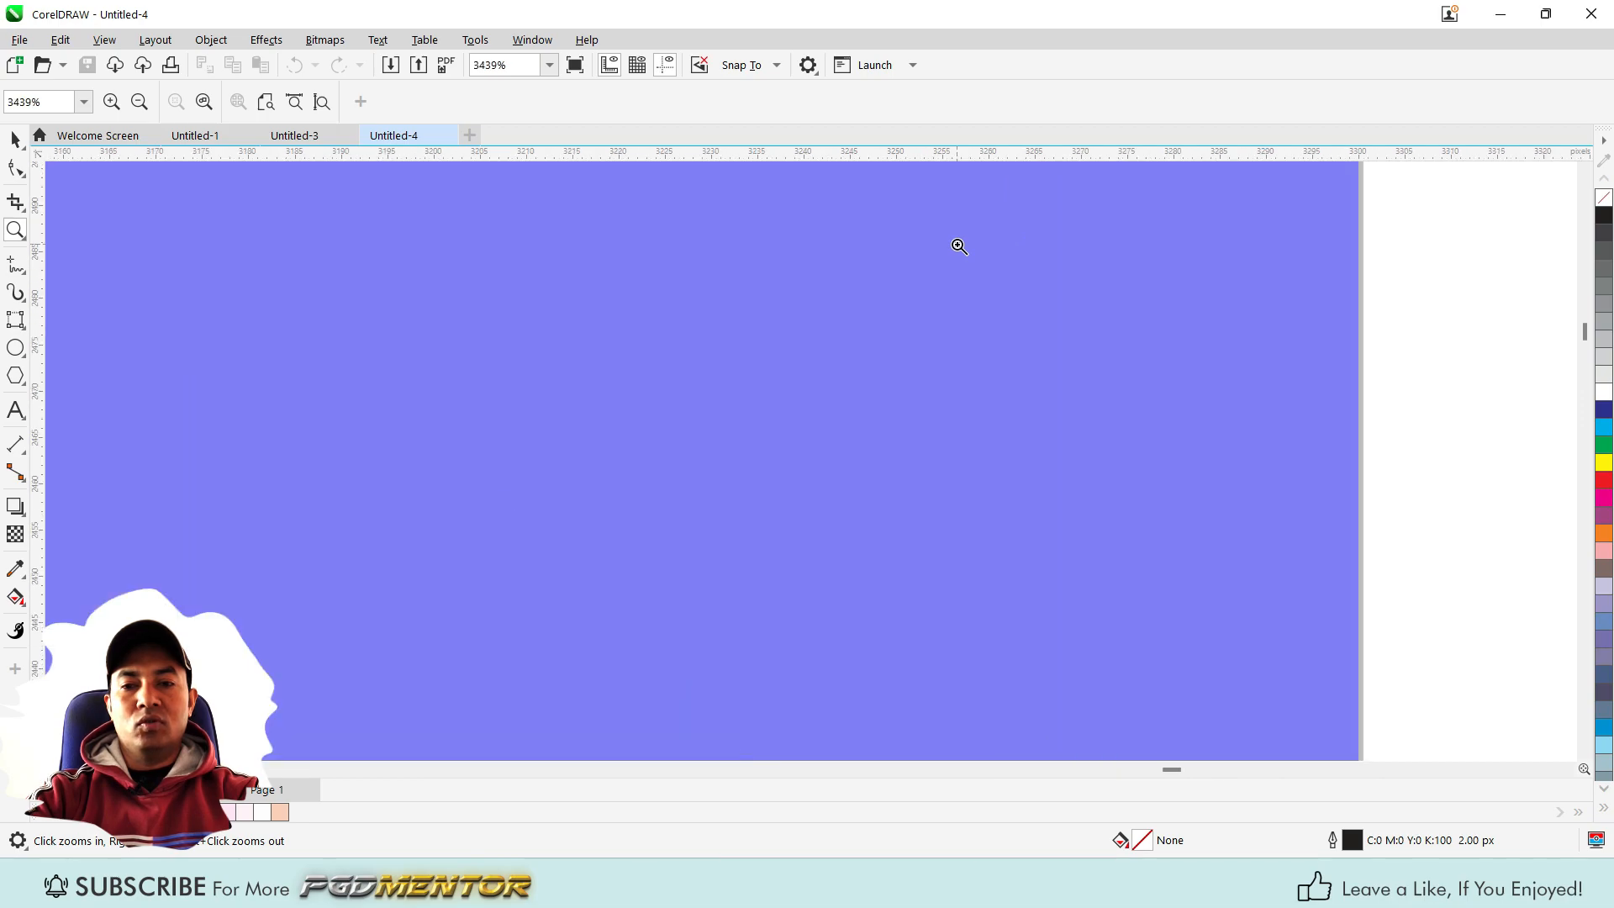
{"action": "scroll", "coordinate": [959, 245], "scroll_direction": "up", "scroll_amount": 1}
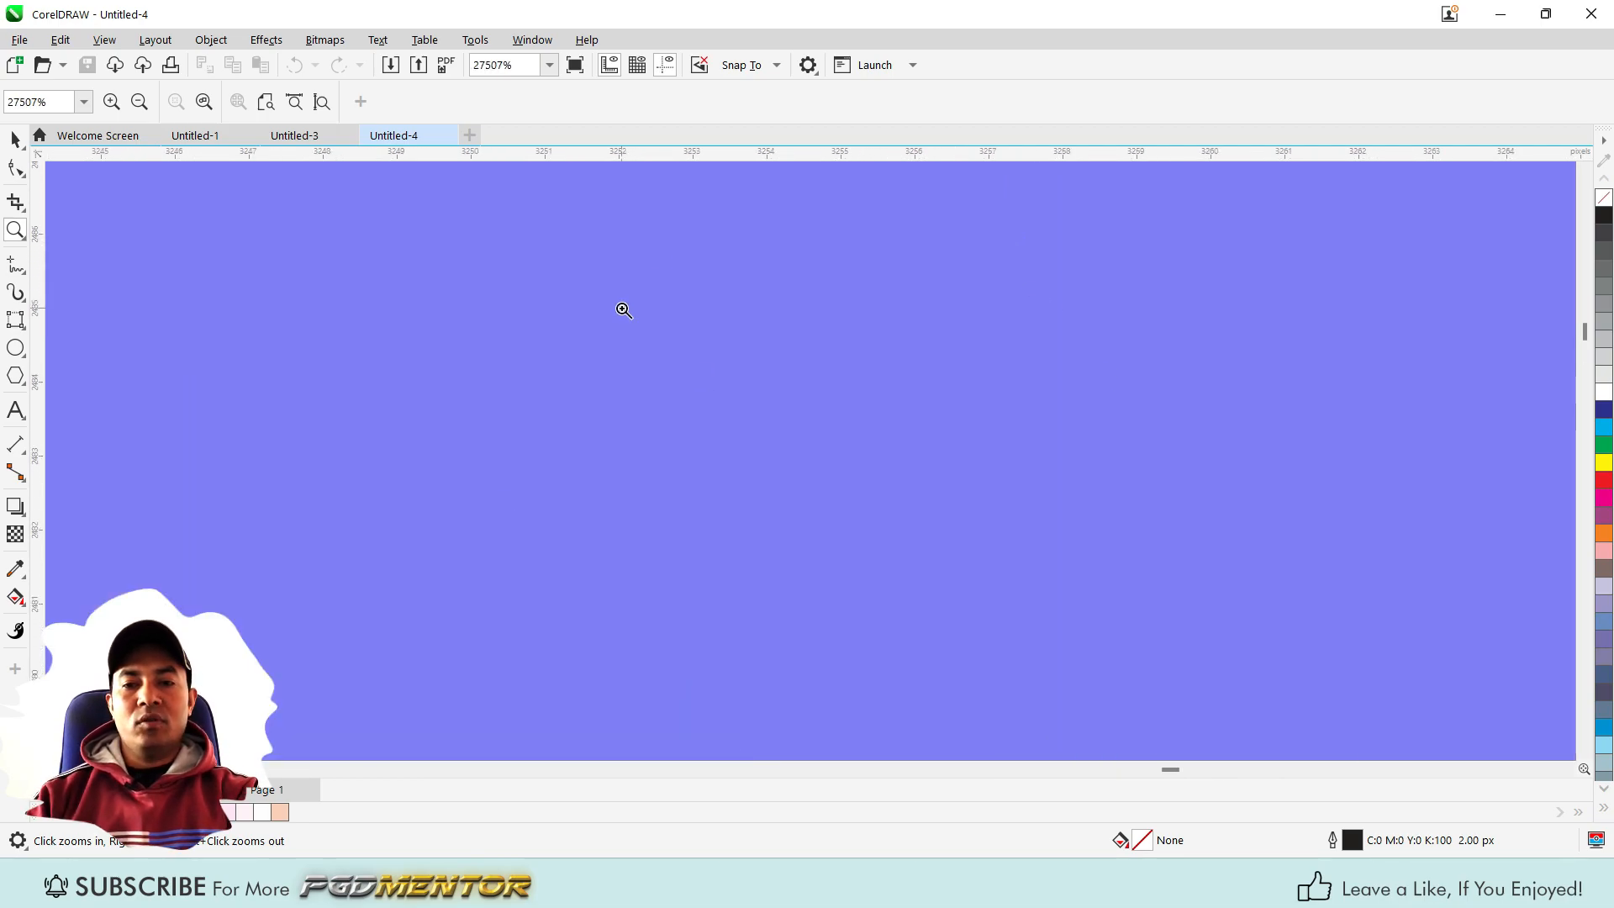
{"action": "scroll", "coordinate": [822, 498], "scroll_direction": "down", "scroll_amount": 1}
{"action": "scroll", "coordinate": [891, 479], "scroll_direction": "down", "scroll_amount": 5}
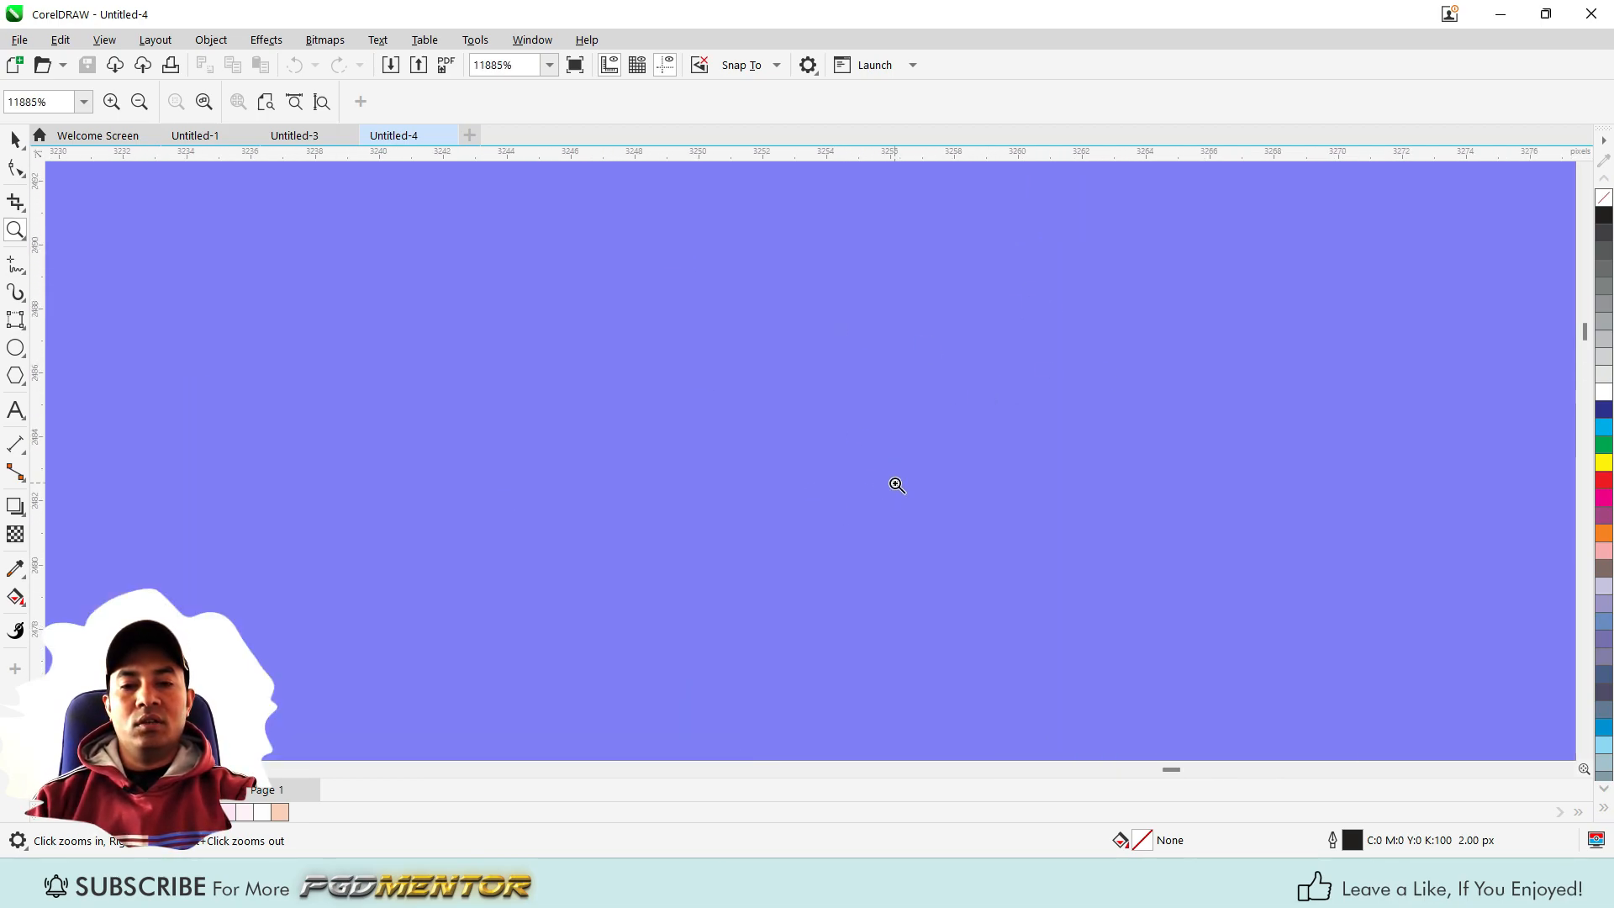
{"action": "scroll", "coordinate": [1140, 508], "scroll_direction": "down", "scroll_amount": 8}
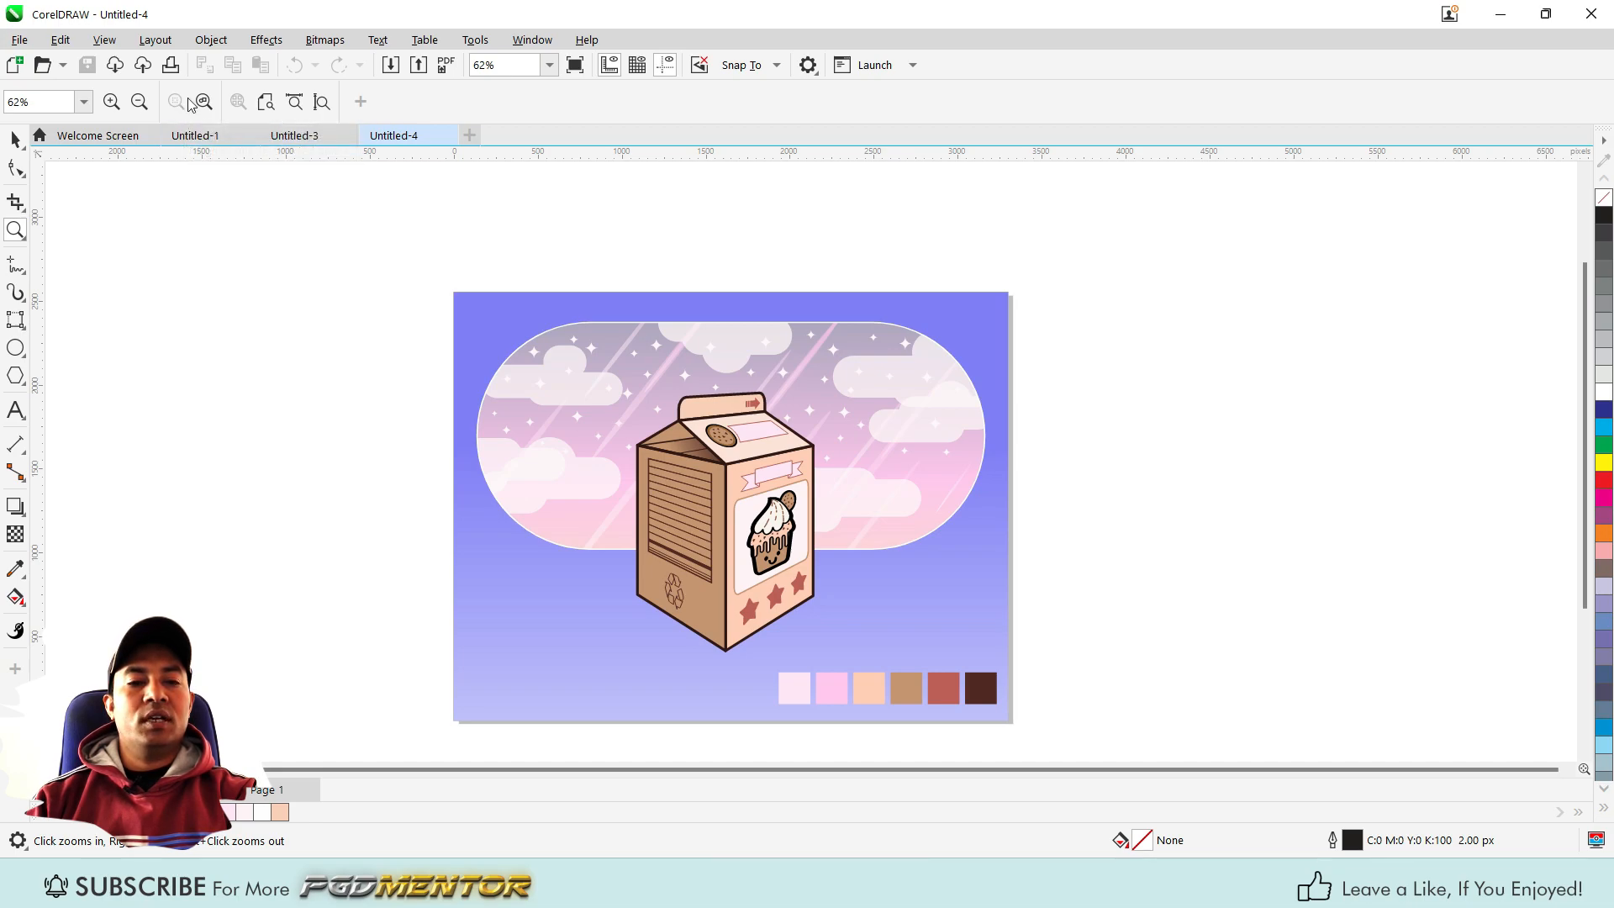
Select the gradient background rectangle, check the Zoom tool's options for the selected object, and clear the selection
{"action": "key", "text": "space"}
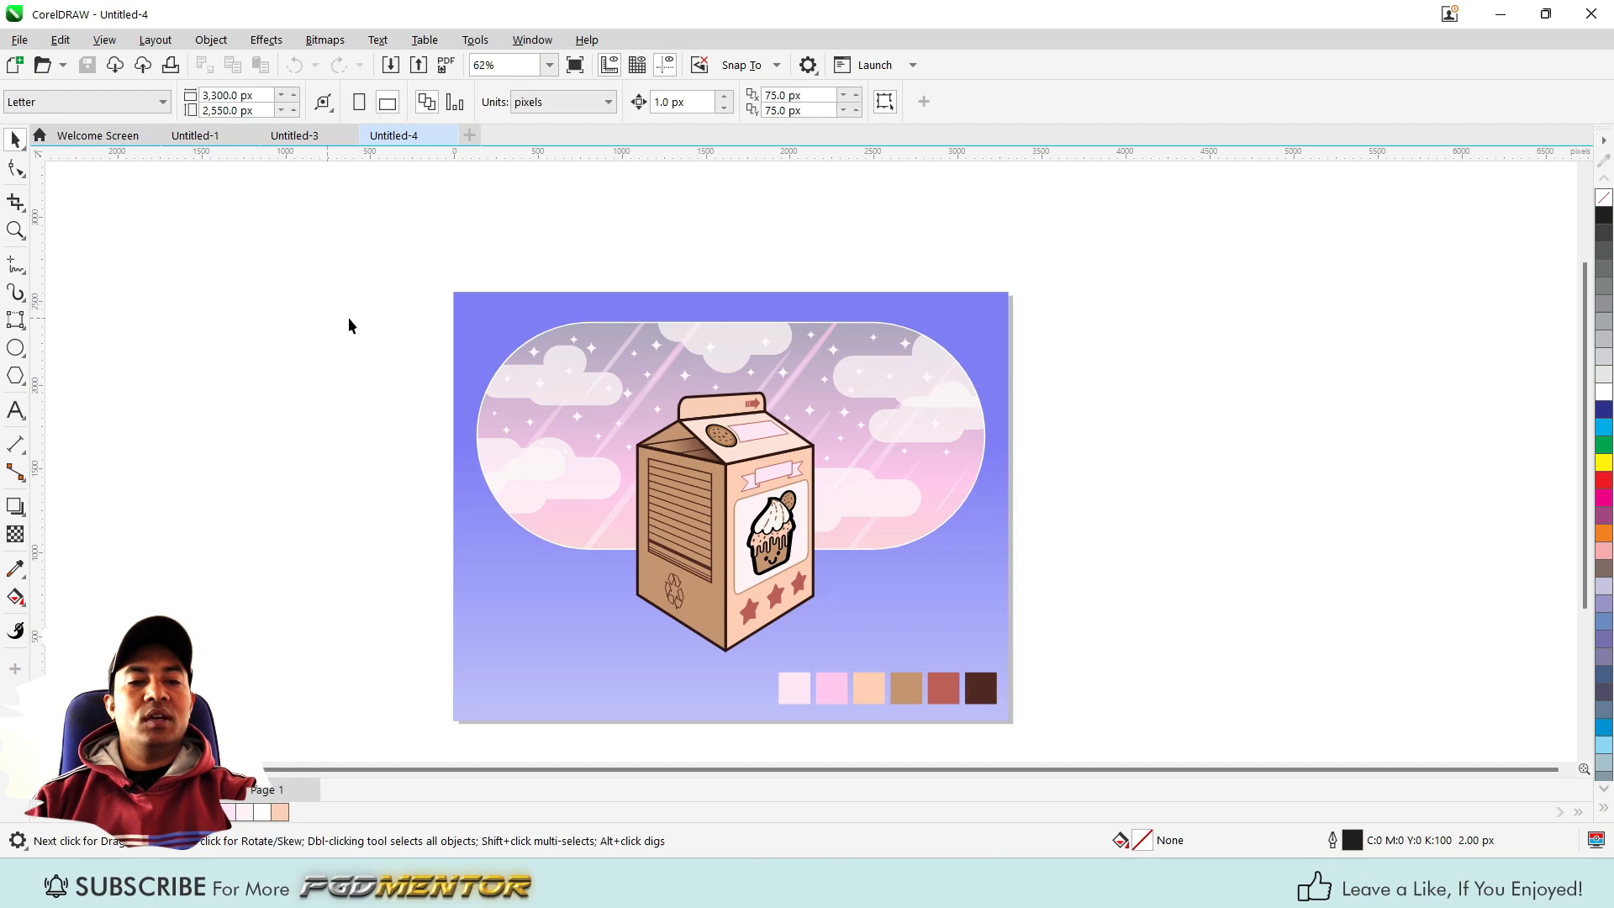
{"action": "left_click", "coordinate": [507, 328]}
{"action": "key", "text": "z"}
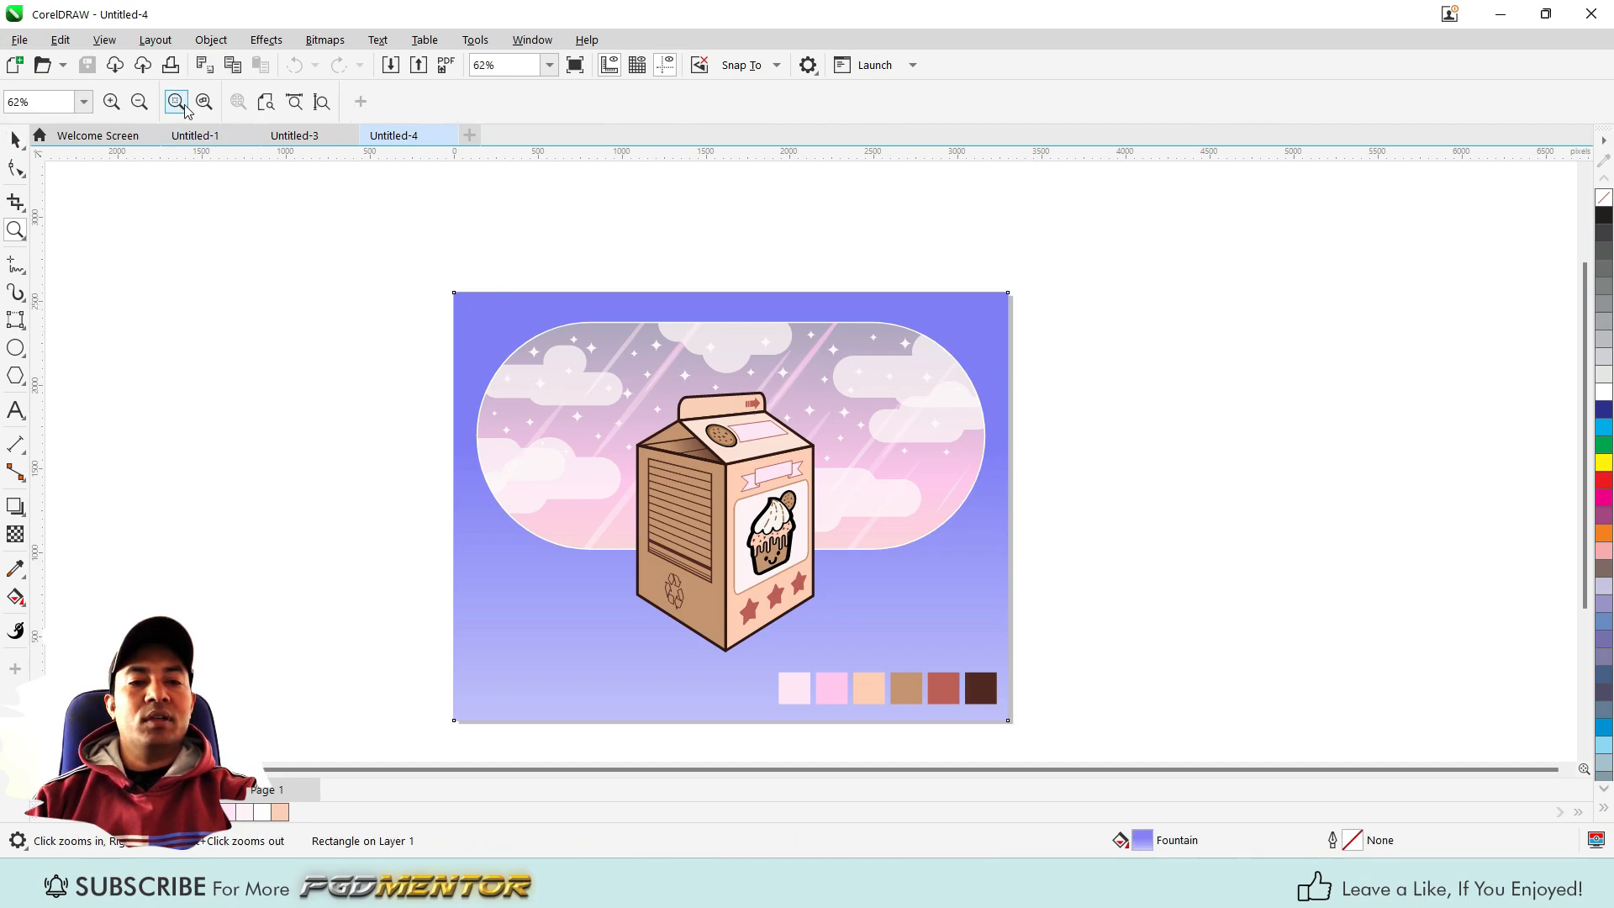
{"action": "key", "text": "space"}
{"action": "scroll", "coordinate": [893, 515], "scroll_direction": "down", "scroll_amount": 2}
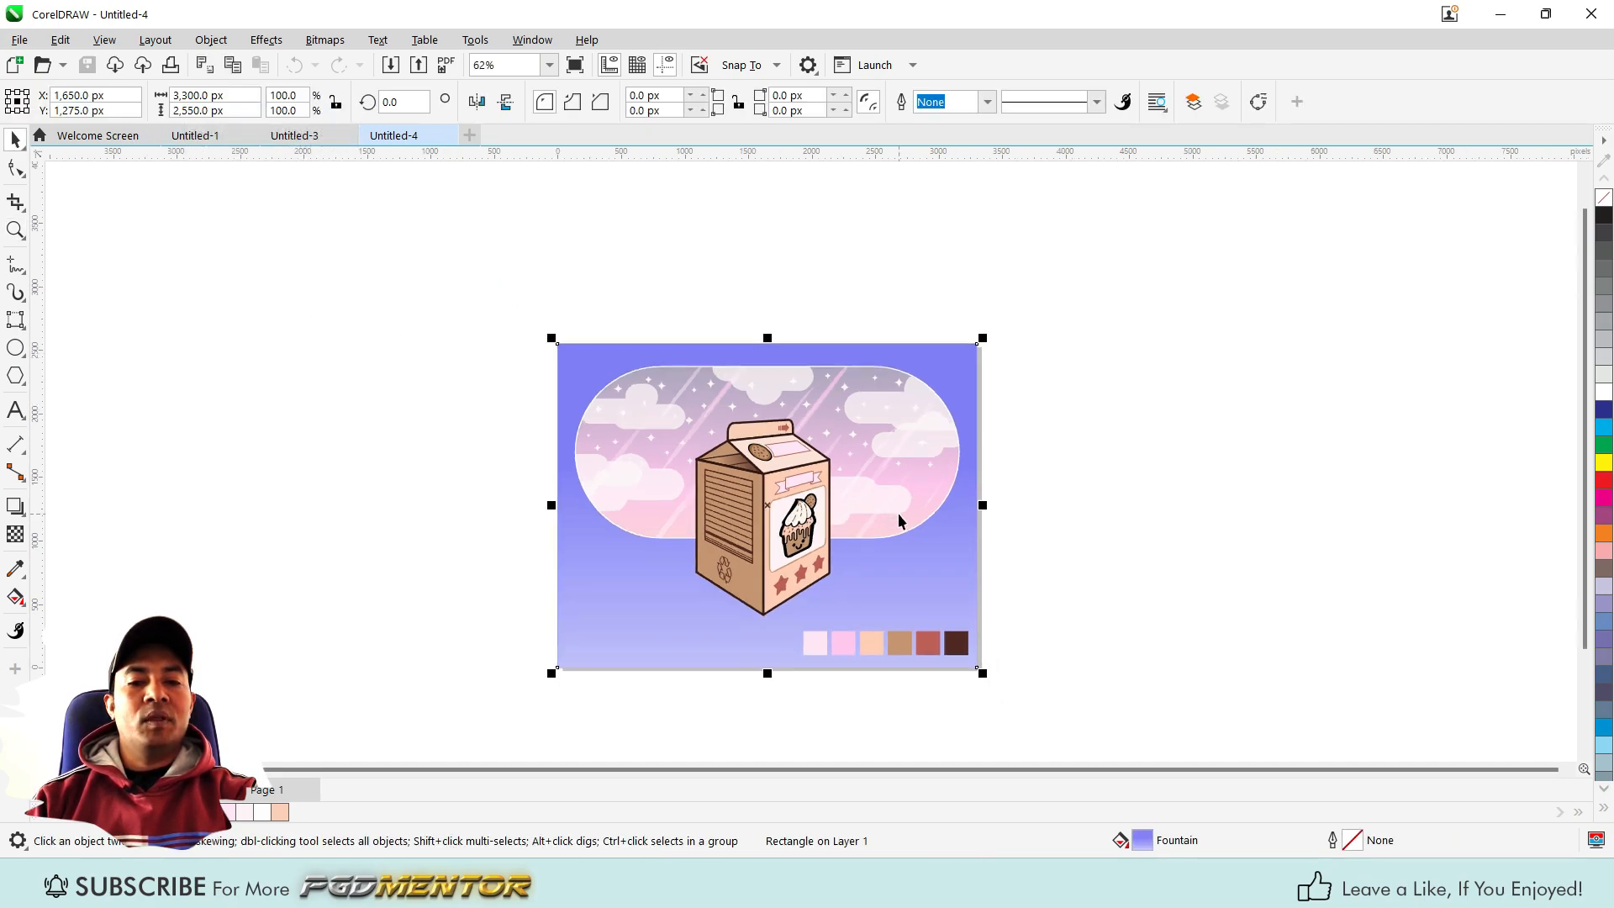
{"action": "scroll", "coordinate": [843, 454], "scroll_direction": "up", "scroll_amount": 1}
{"action": "scroll", "coordinate": [783, 381], "scroll_direction": "up", "scroll_amount": 1}
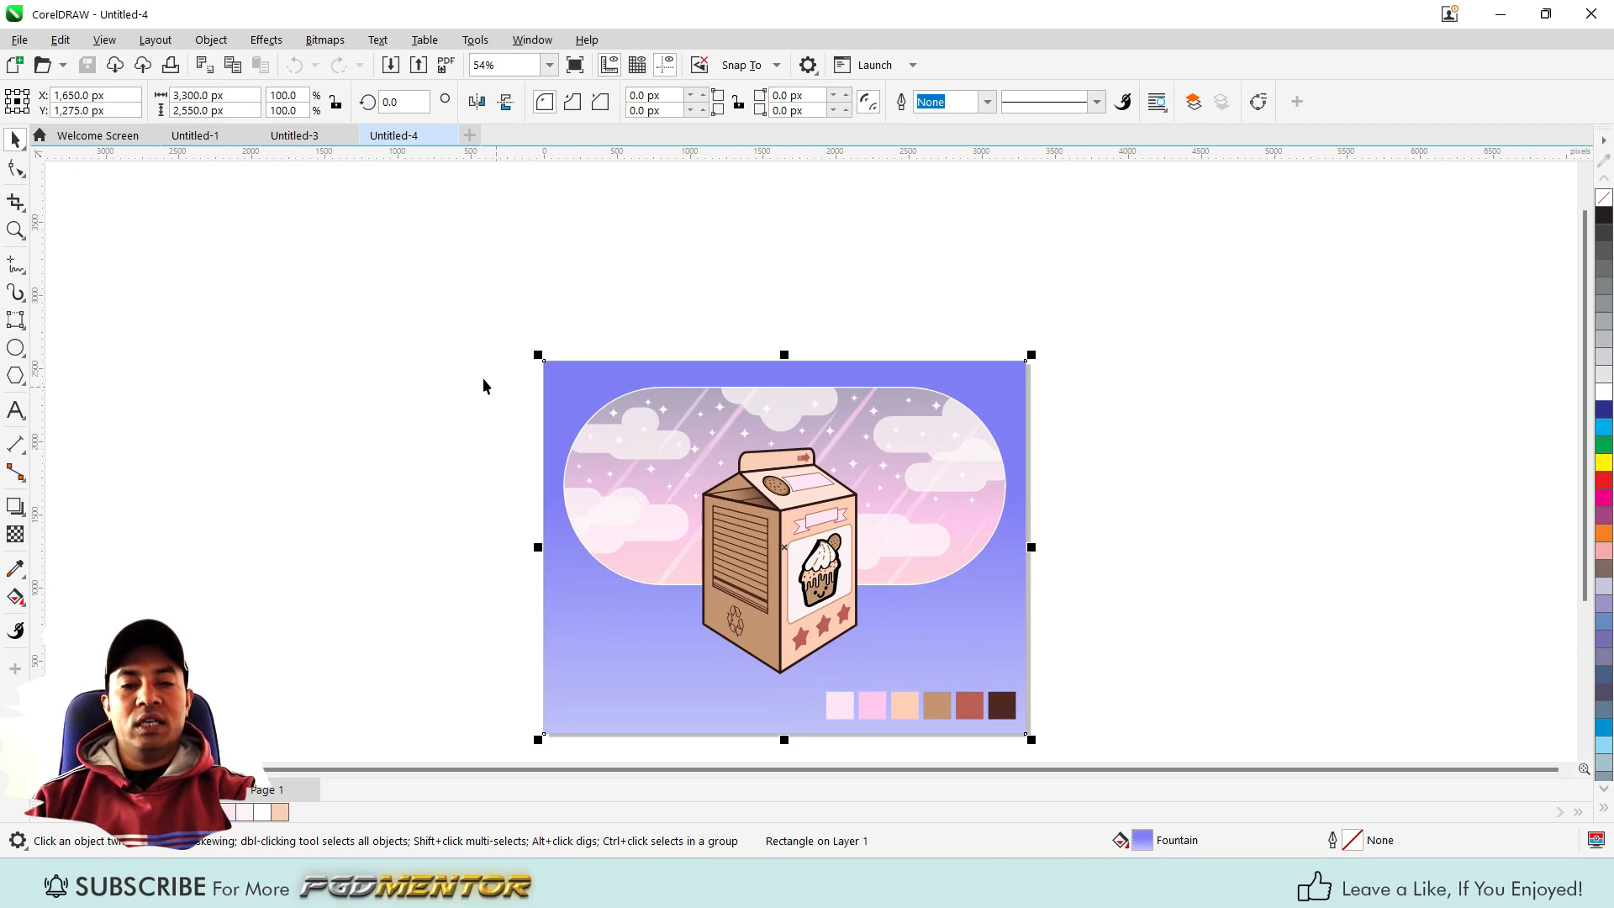
{"action": "left_click", "coordinate": [434, 351]}
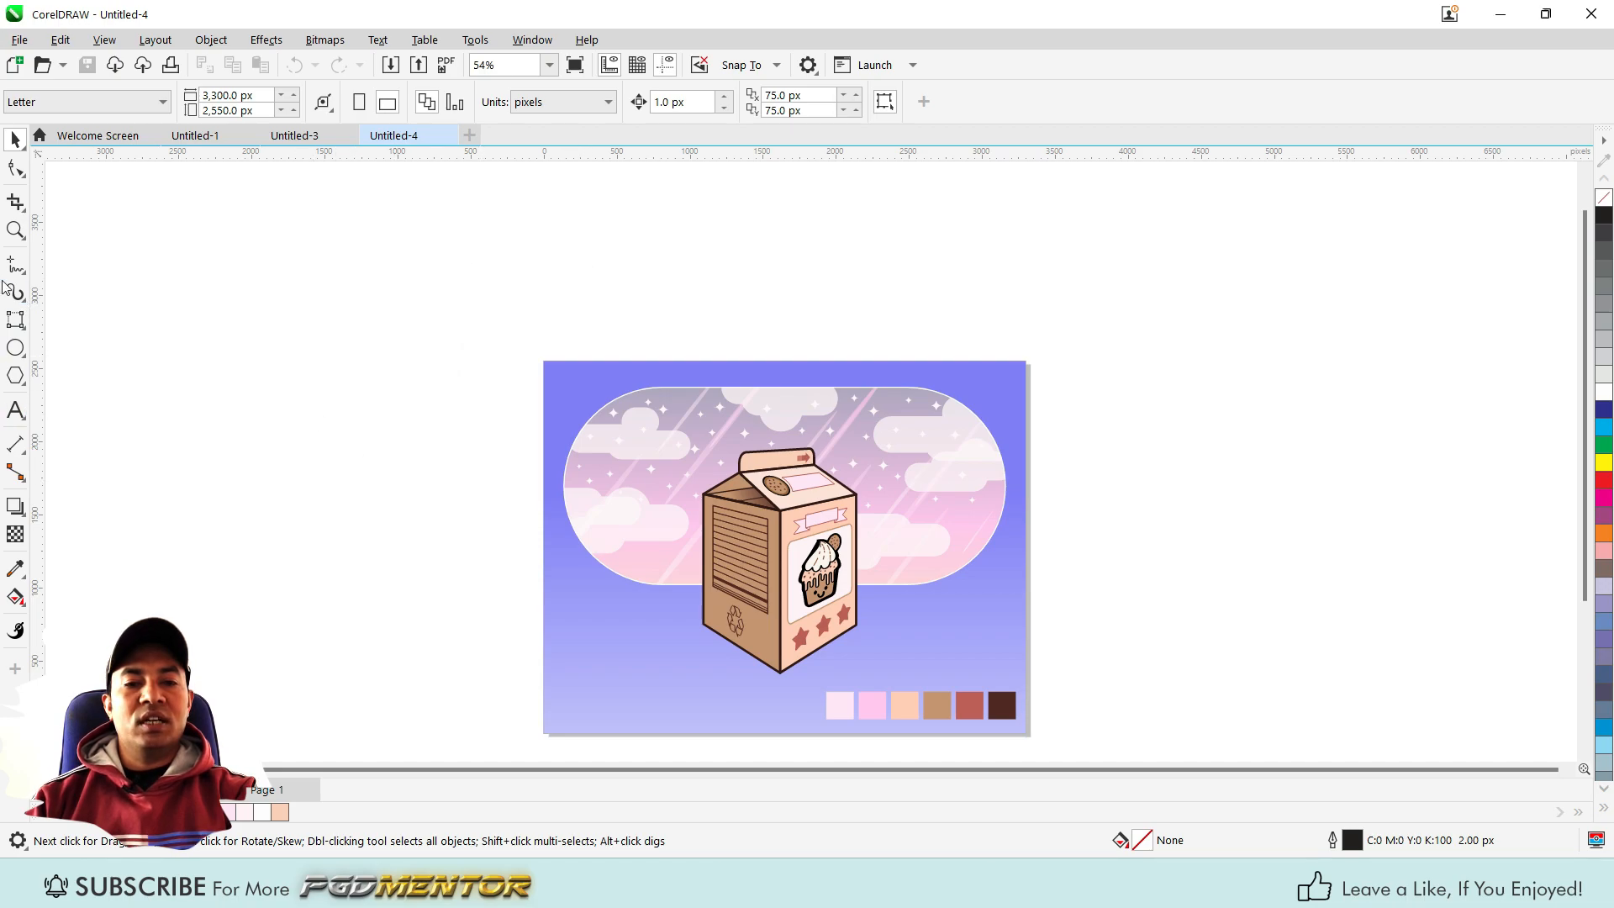
Draw a circle about 1,381 px in diameter outside the page's upper-left corner and fill it with yellow
{"action": "left_click", "coordinate": [23, 359]}
{"action": "left_click", "coordinate": [74, 346]}
{"action": "left_click_drag", "start_coordinate": [100, 239], "coordinate": [301, 451]}
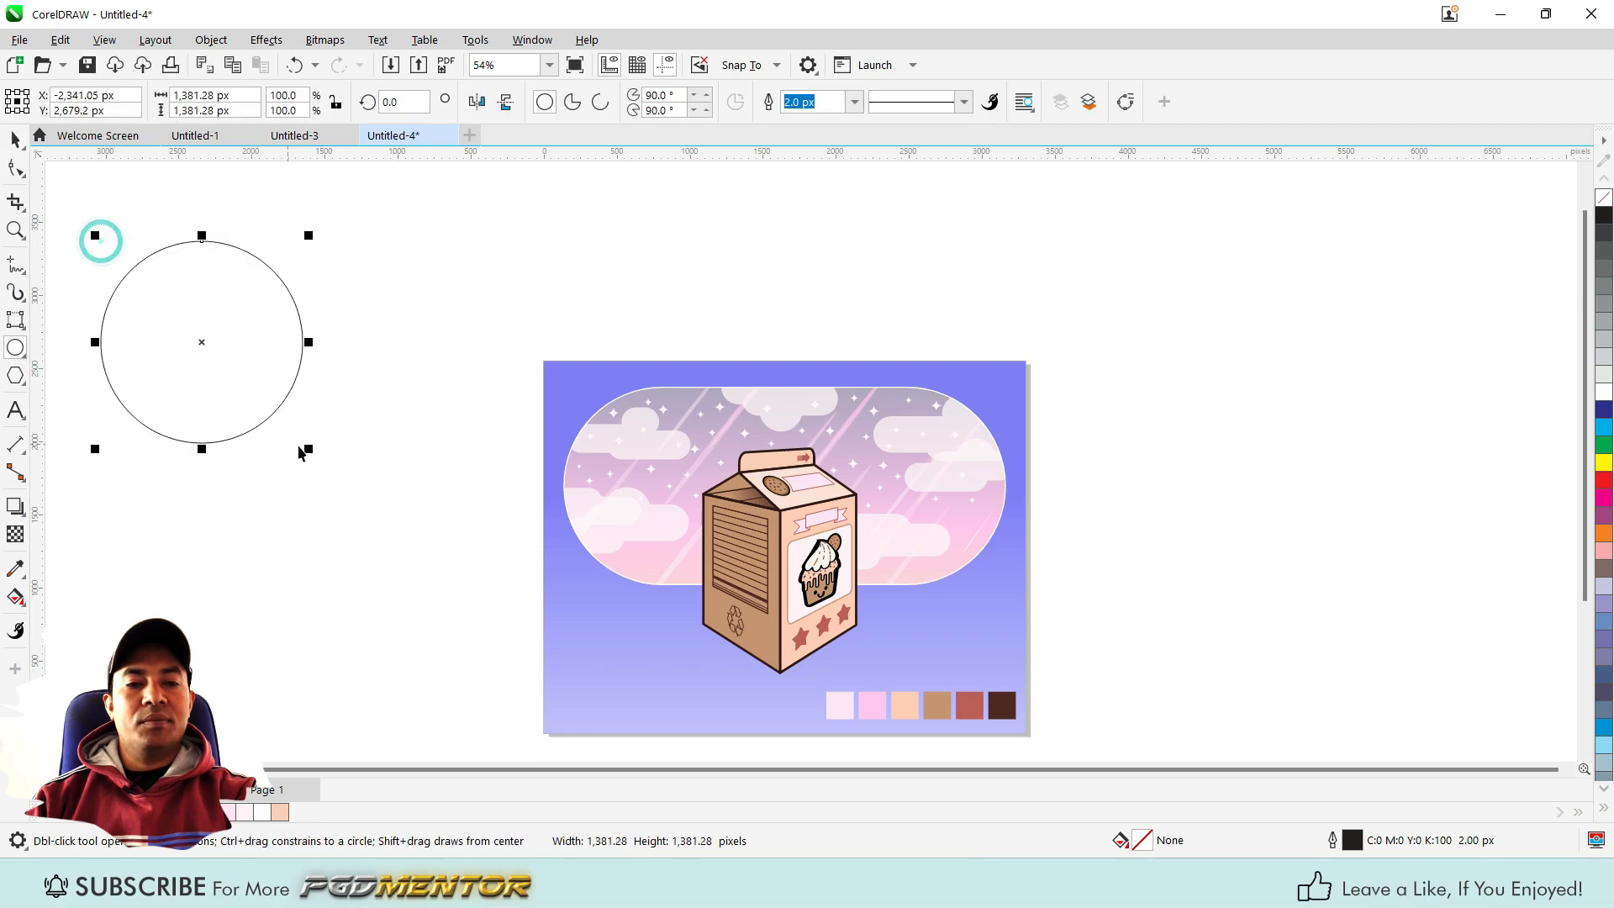
{"action": "key", "text": "space"}
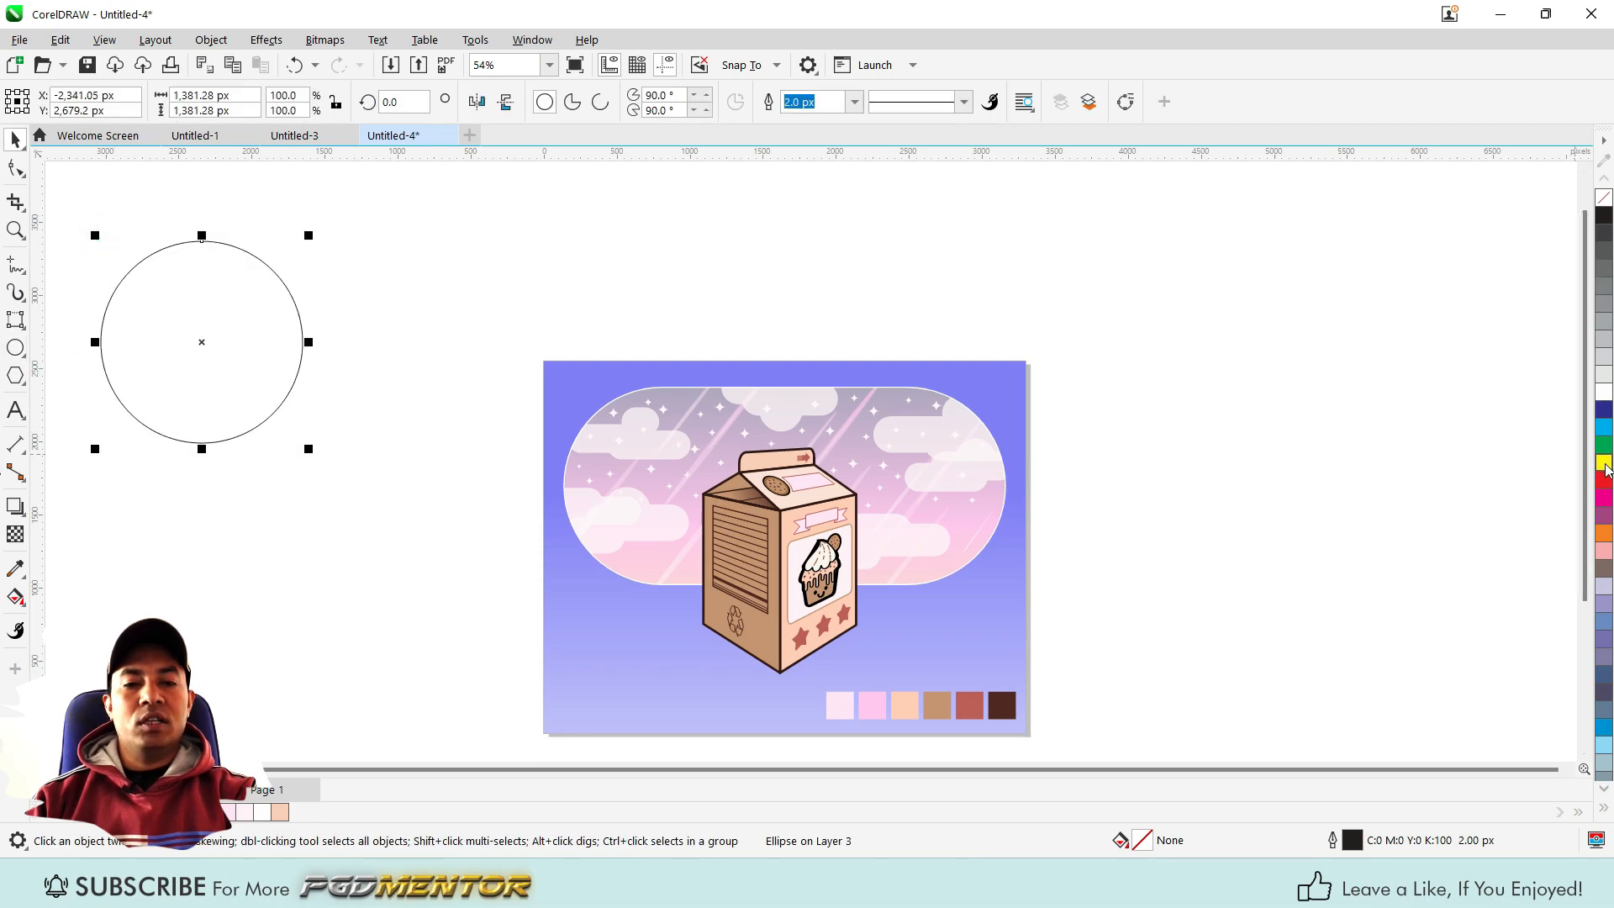
{"action": "left_click", "coordinate": [1605, 463]}
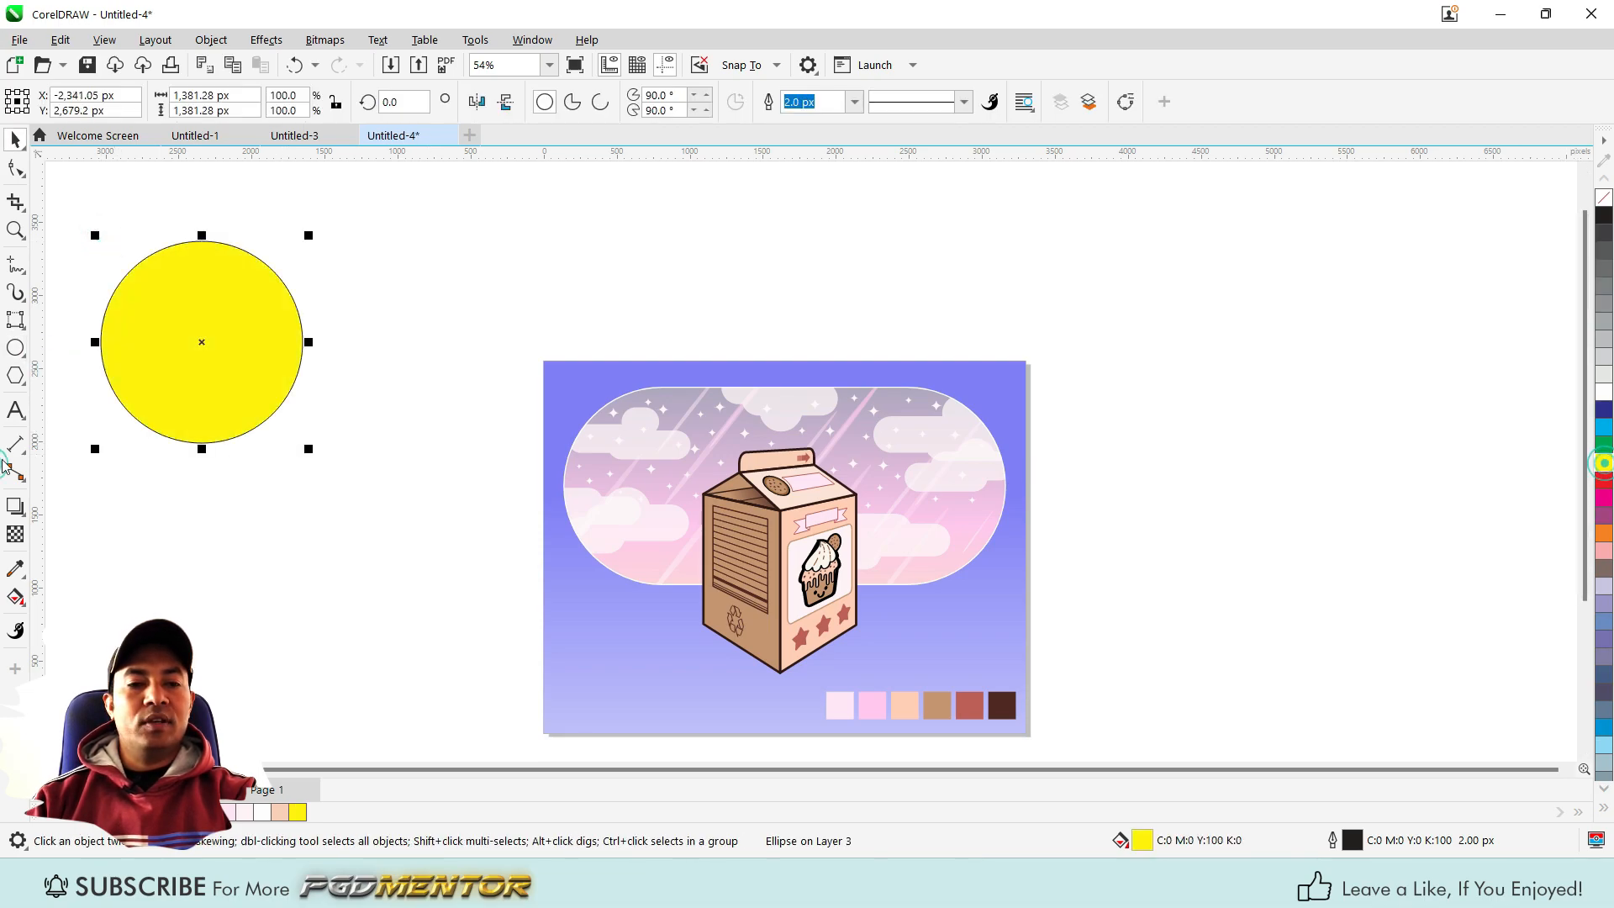
Draw a rectangle about 1,928 by 829 px above the page, fill it with dark blue and deselect it
{"action": "left_click", "coordinate": [23, 328]}
{"action": "left_click", "coordinate": [63, 321]}
{"action": "left_click_drag", "start_coordinate": [458, 190], "coordinate": [741, 311]}
{"action": "key", "text": "space"}
{"action": "scroll", "coordinate": [724, 277], "scroll_direction": "down", "scroll_amount": 1}
{"action": "left_click_drag", "start_coordinate": [705, 243], "coordinate": [680, 331]}
{"action": "left_click", "coordinate": [1606, 412]}
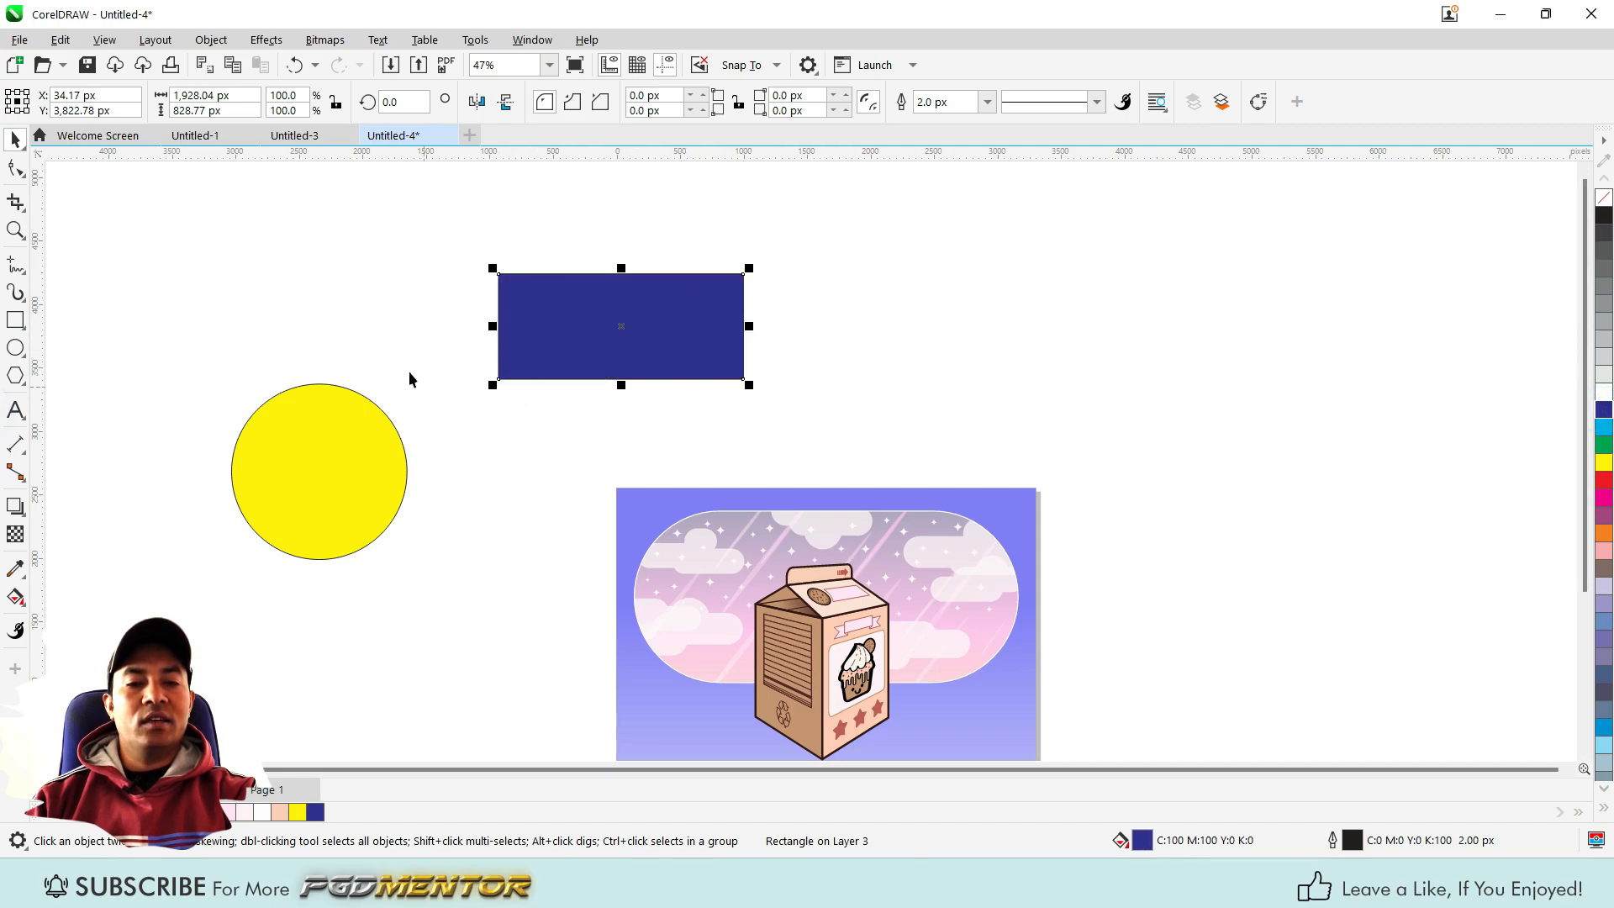
{"action": "left_click", "coordinate": [294, 306]}
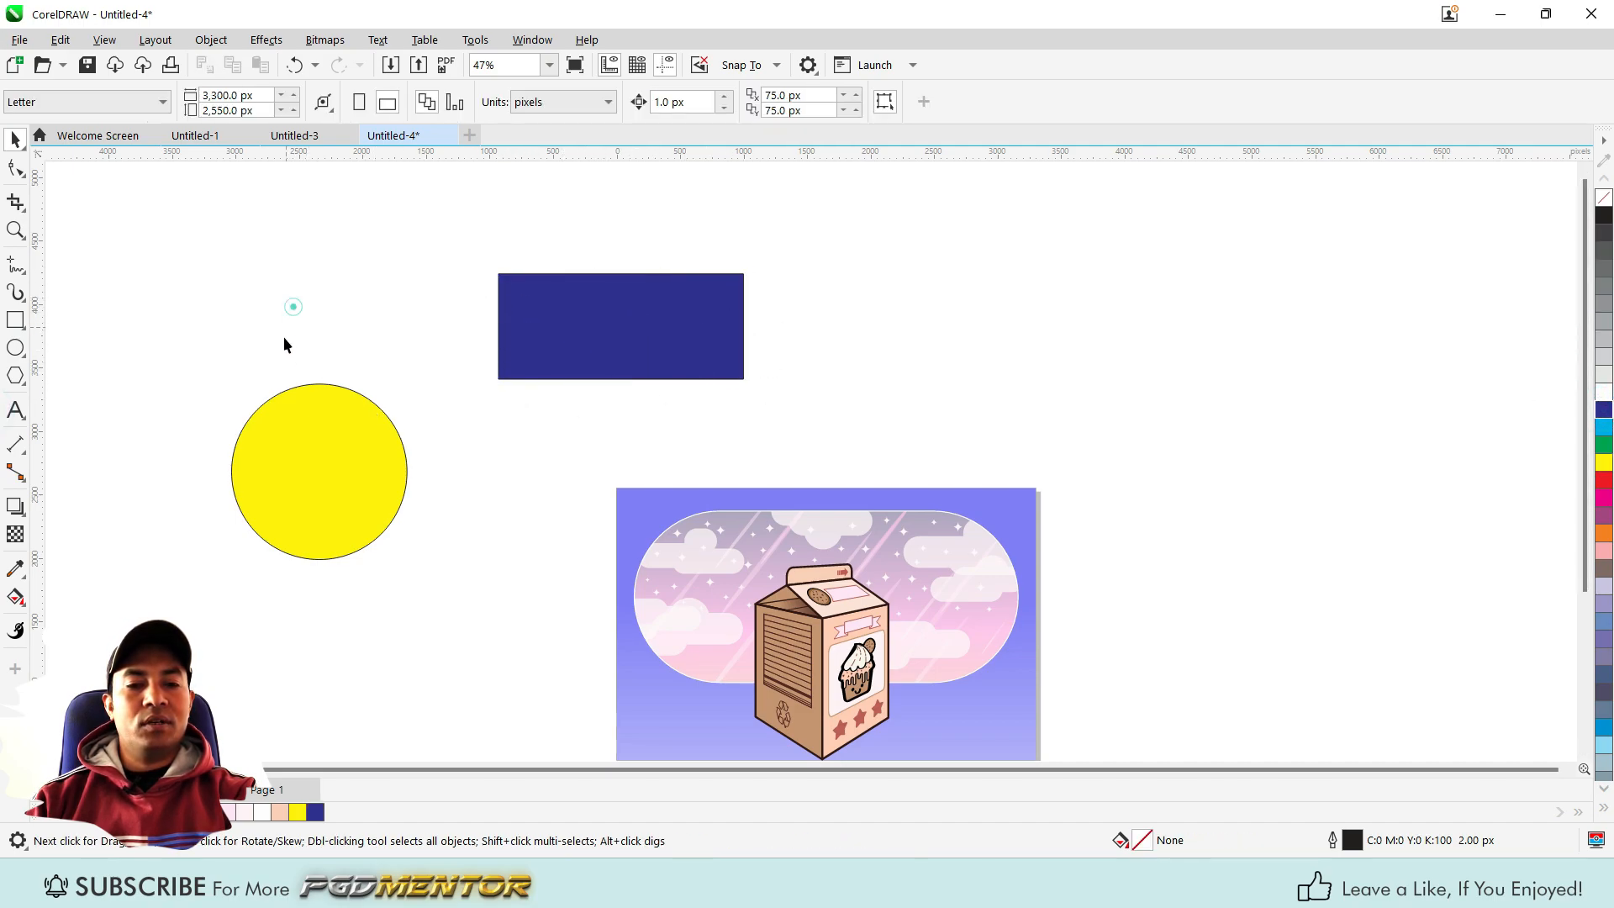
Place a copy of the rounded sky panel above the page and a copy of the milk carton to its right
{"action": "left_click", "coordinate": [999, 489]}
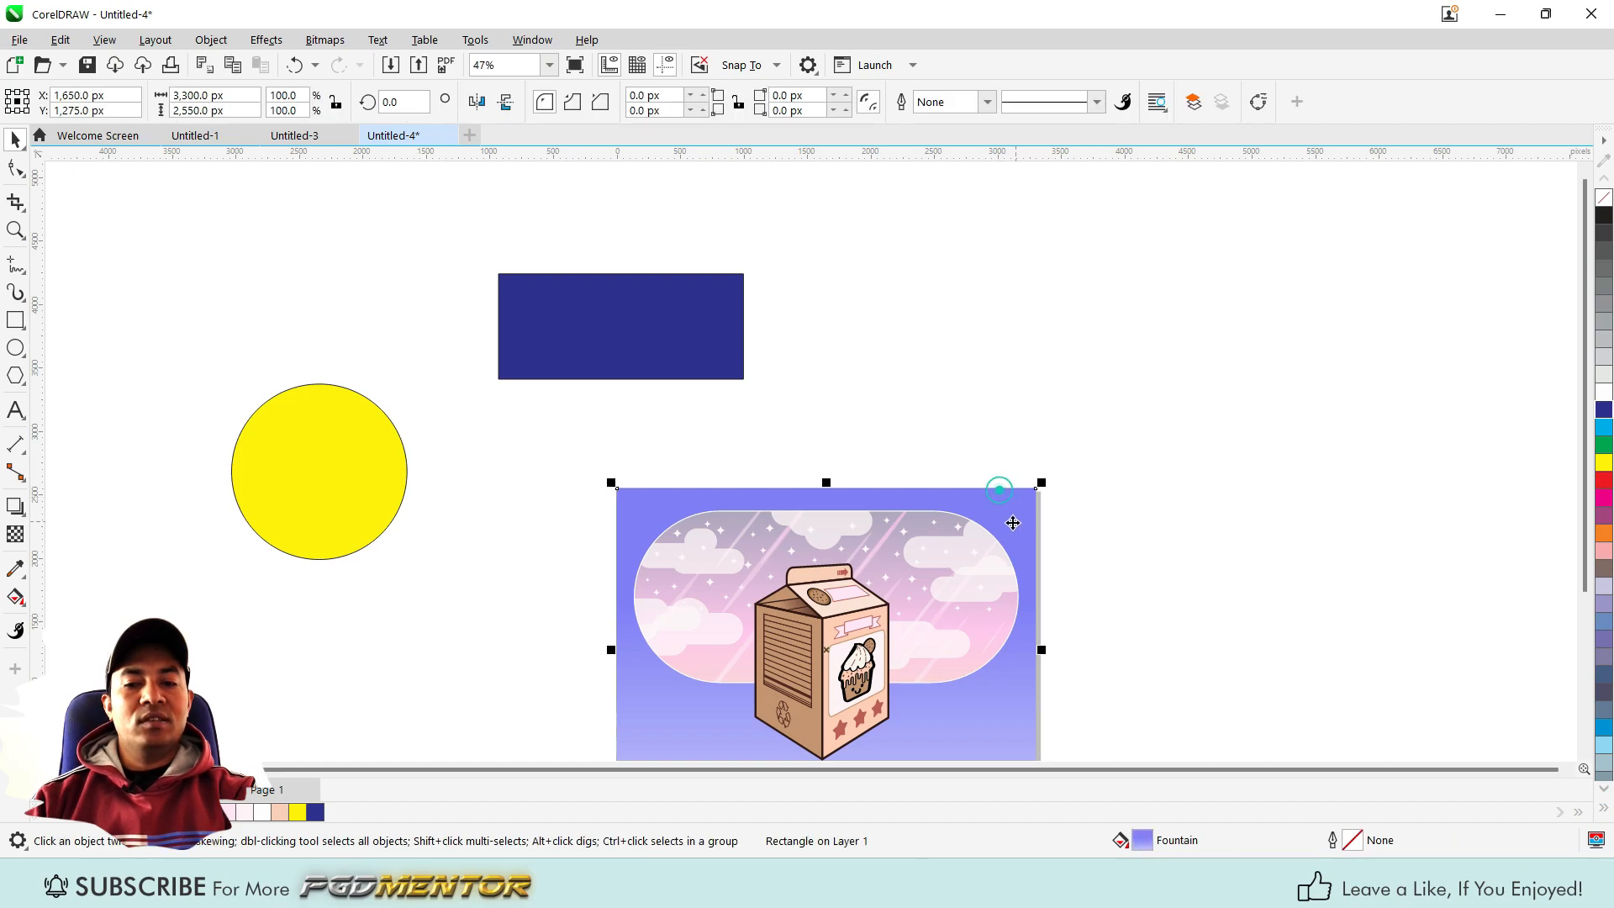
{"action": "left_click_drag", "start_coordinate": [939, 571], "coordinate": [1093, 307]}
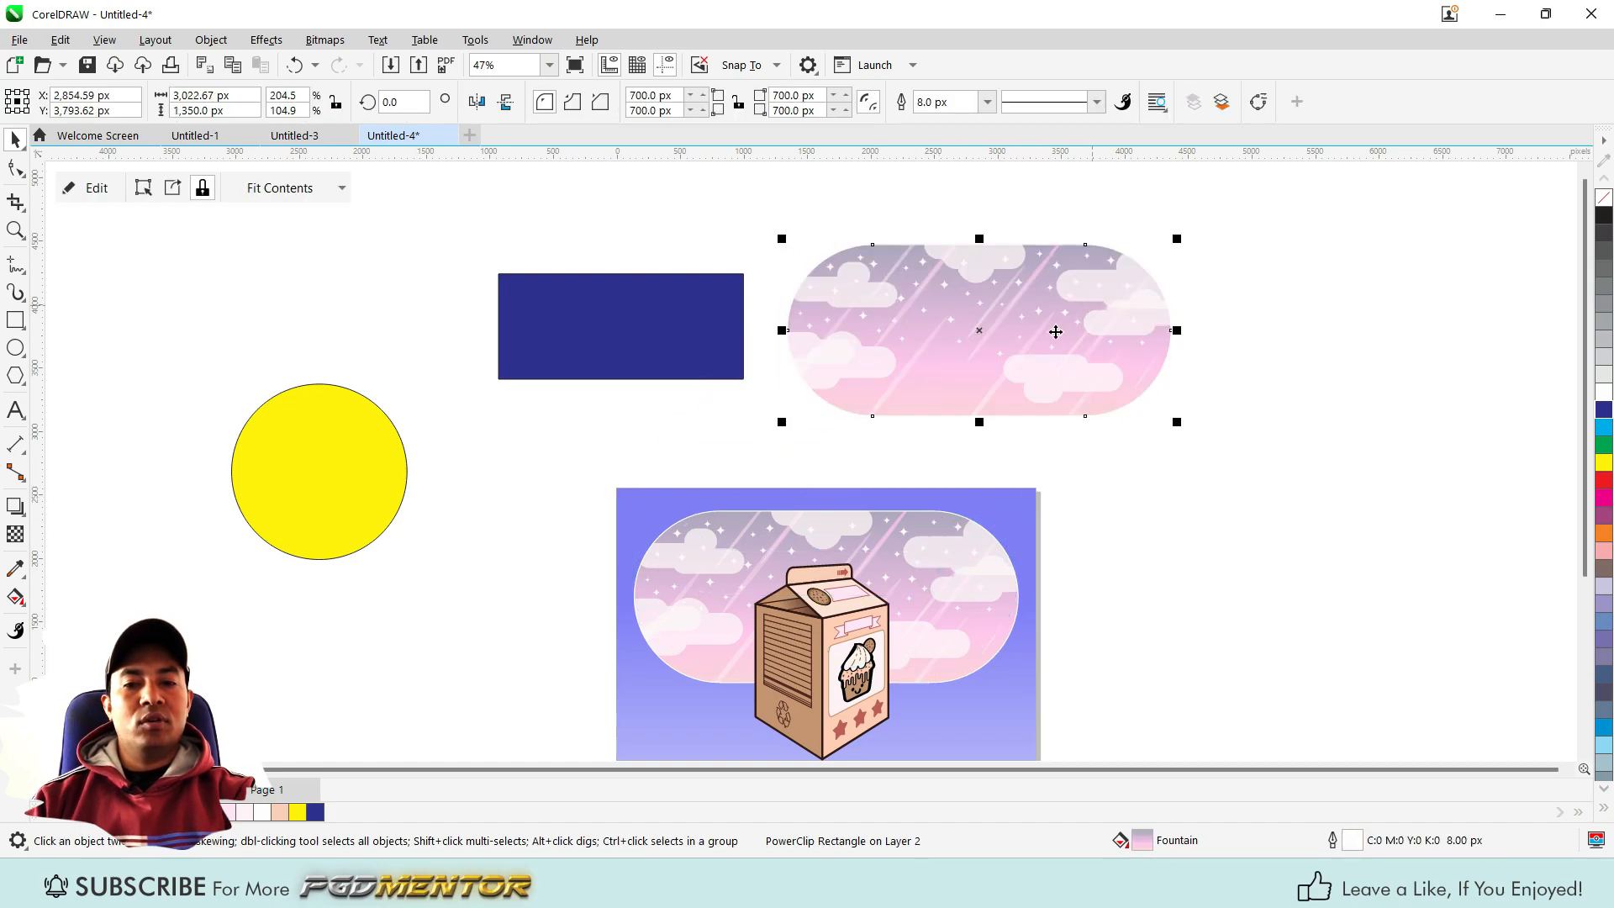
{"action": "scroll", "coordinate": [517, 437], "scroll_direction": "down", "scroll_amount": 2}
{"action": "left_click", "coordinate": [727, 582]}
{"action": "left_click_drag", "start_coordinate": [728, 582], "coordinate": [1083, 494]}
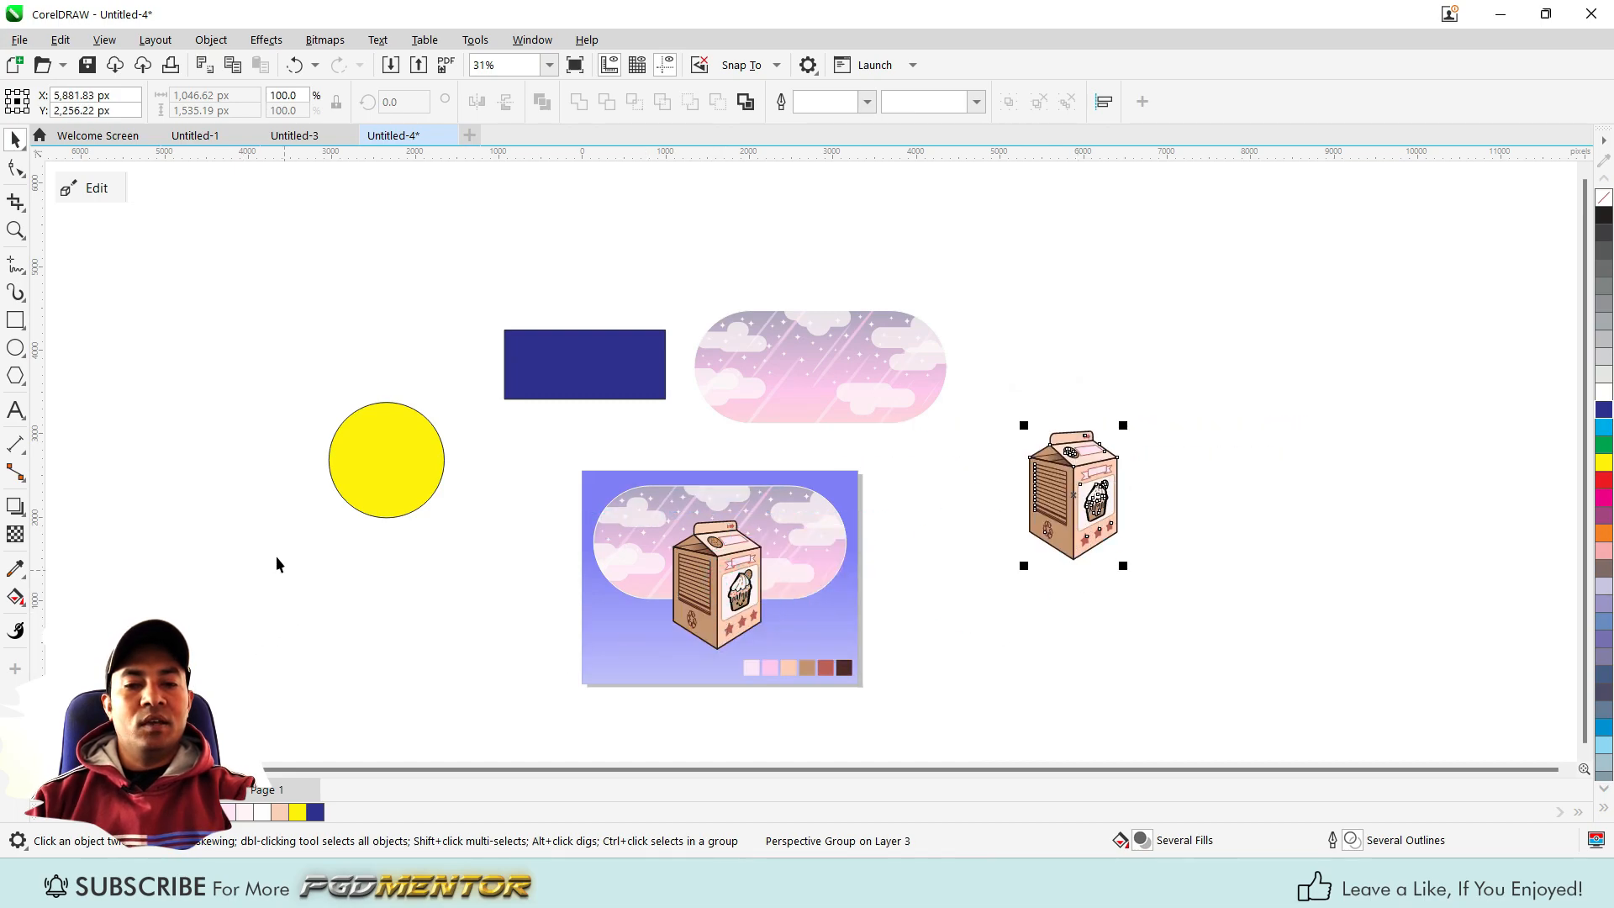
{"action": "left_click", "coordinate": [265, 329]}
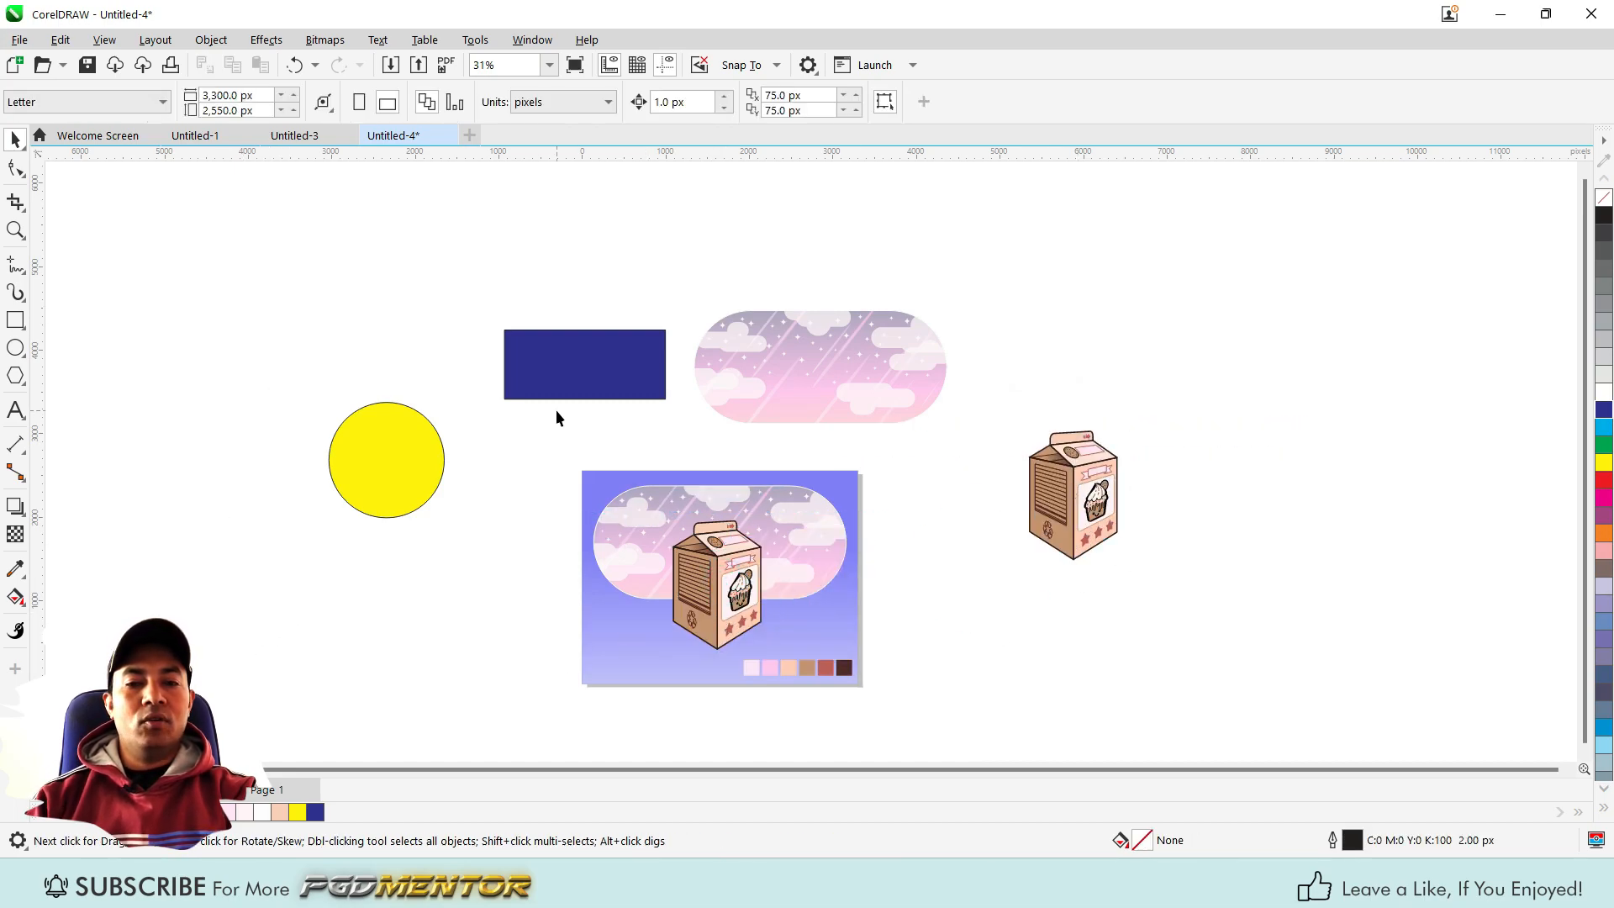
Select the yellow circle, zoom to the selected object, and zoom back out to the surrounding artwork
{"action": "left_click", "coordinate": [363, 442]}
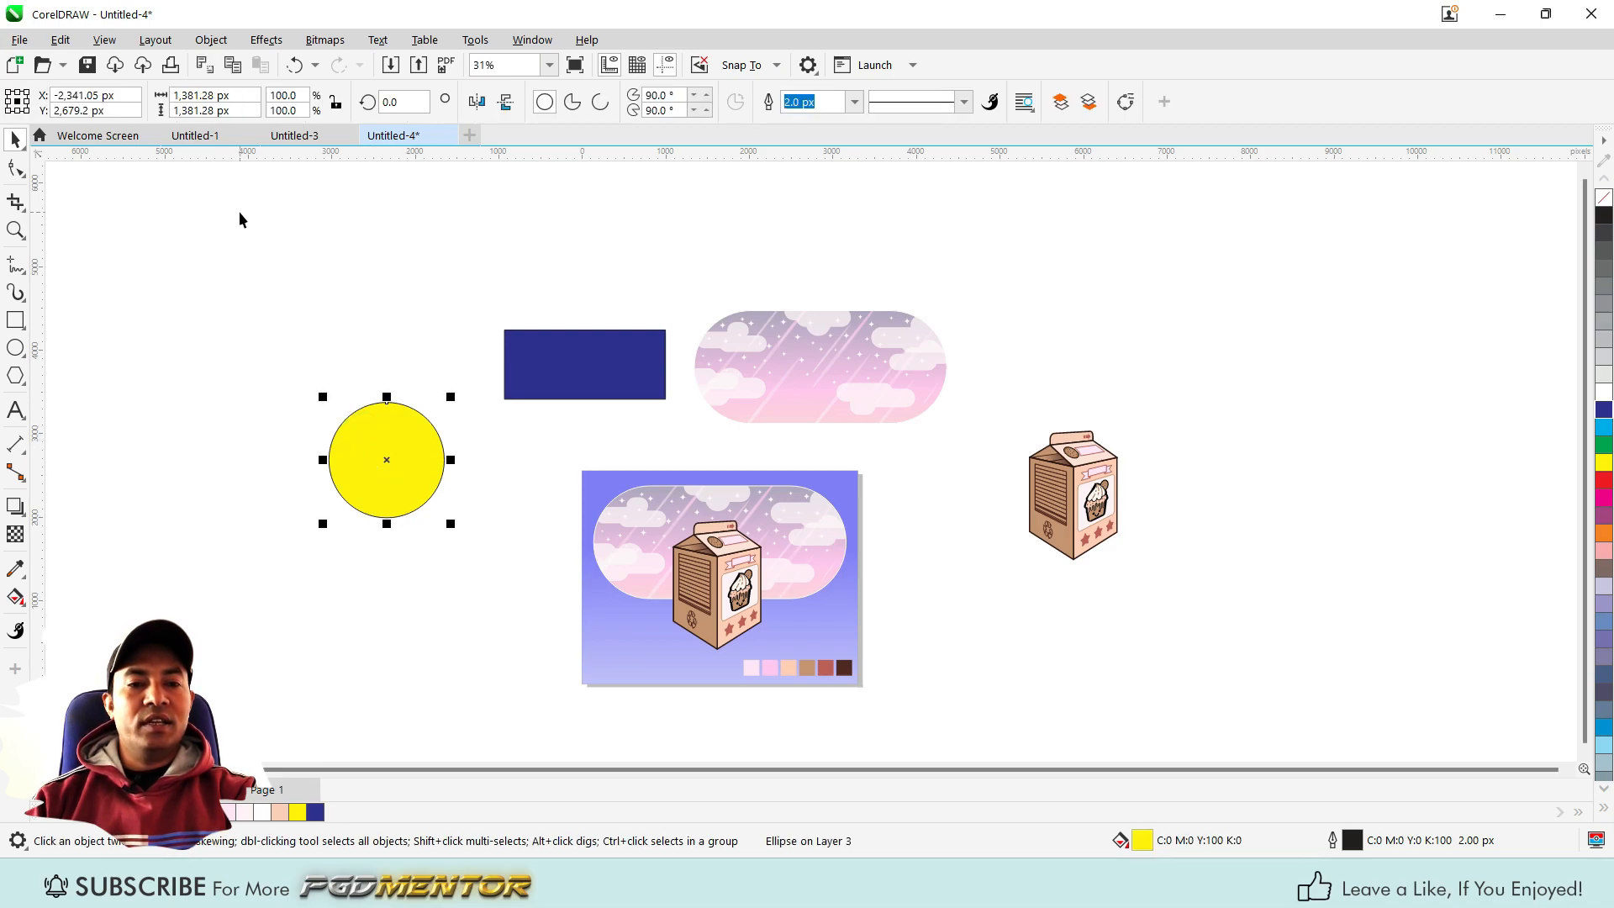
{"action": "left_click", "coordinate": [18, 231]}
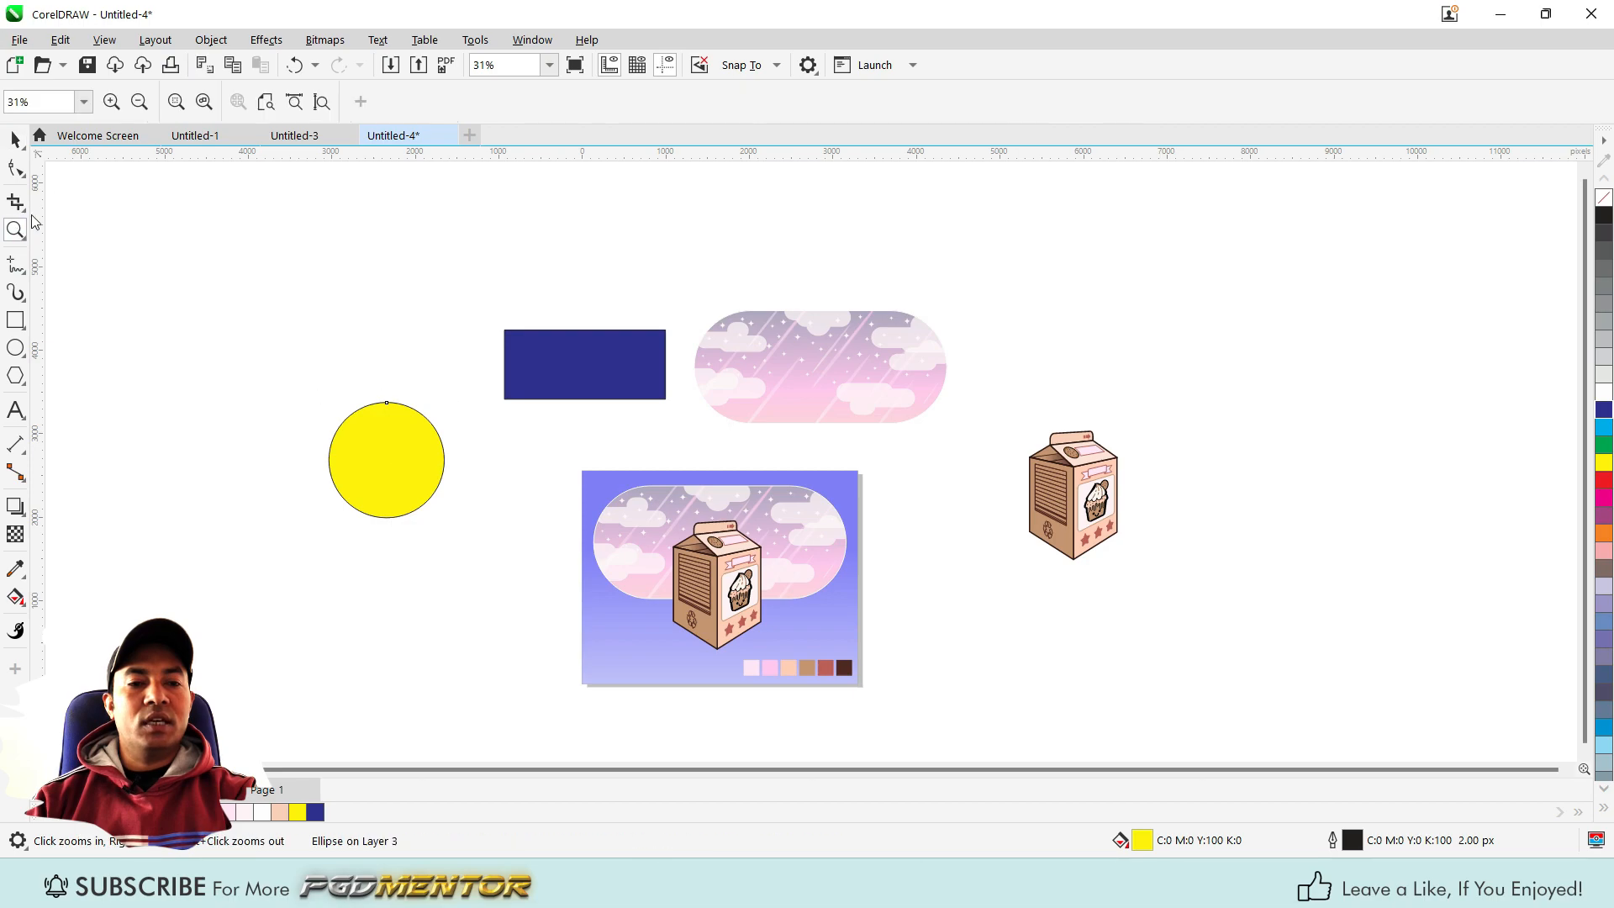
{"action": "left_click", "coordinate": [175, 103]}
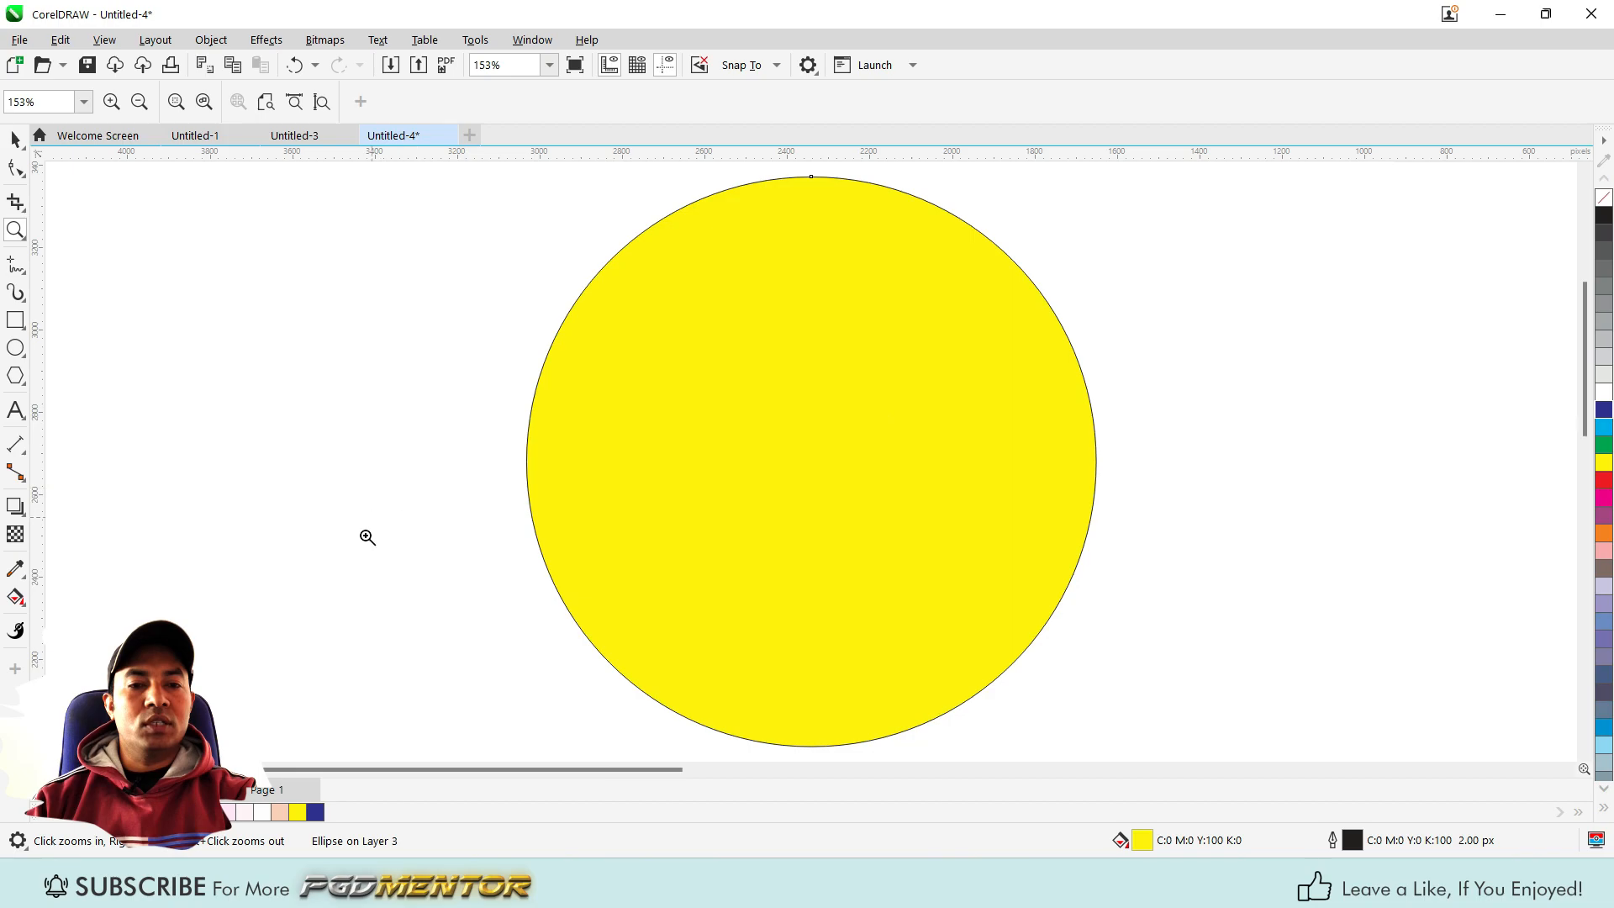
{"action": "scroll", "coordinate": [364, 537], "scroll_direction": "down", "scroll_amount": 2}
{"action": "scroll", "coordinate": [340, 614], "scroll_direction": "down", "scroll_amount": 2}
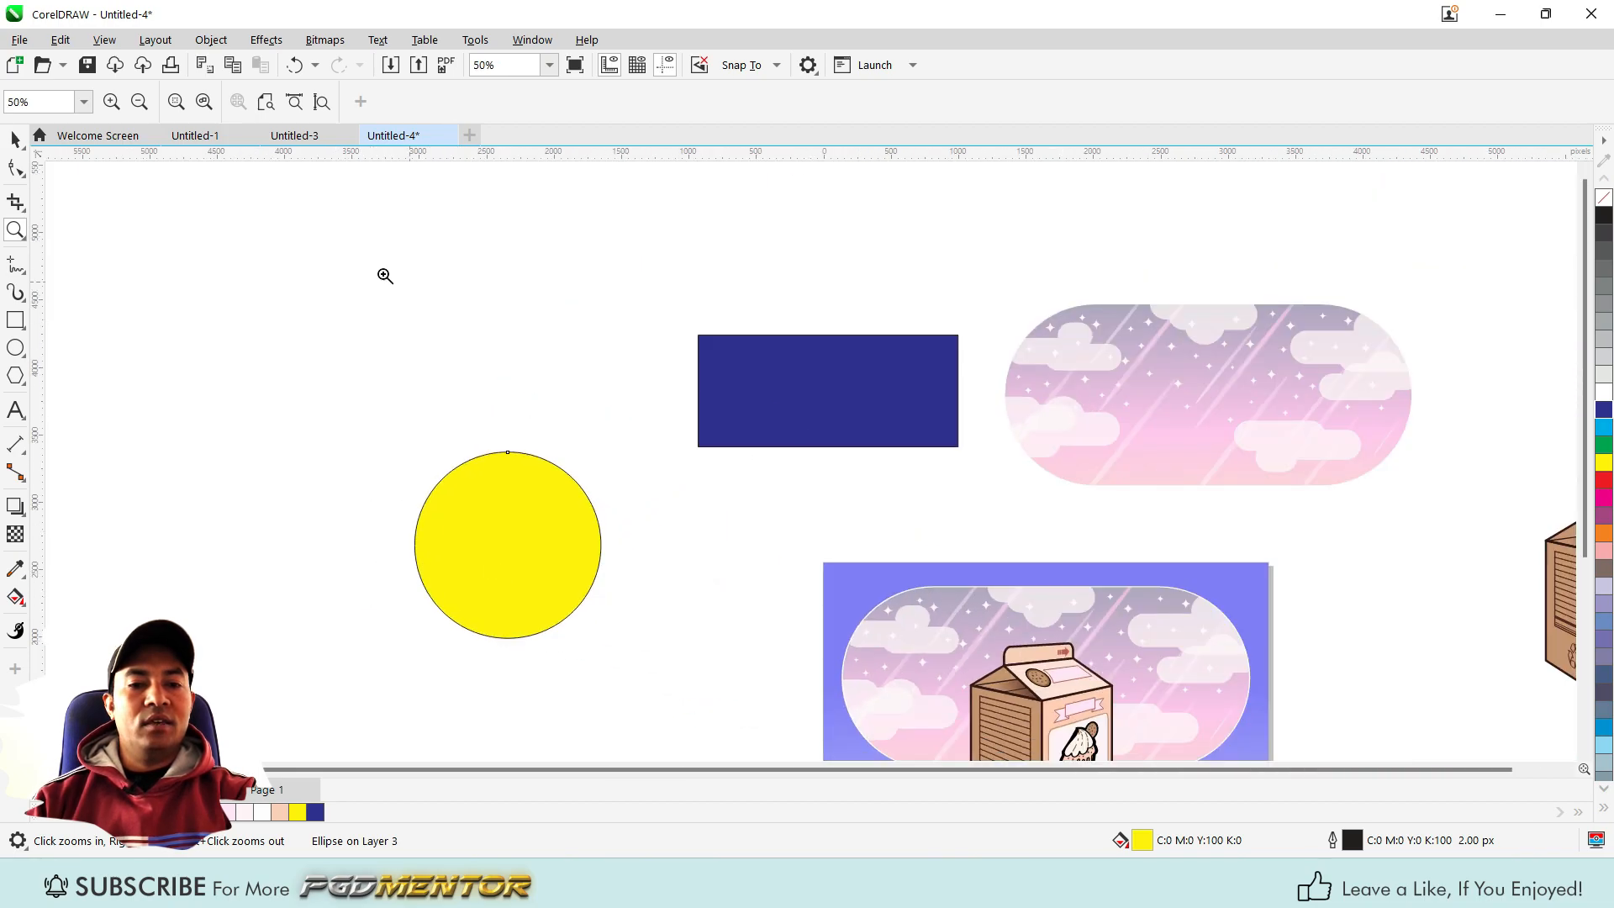
Select the dark blue rectangle, zoom to it as the selected object, and zoom back out to show all the artwork
{"action": "left_click", "coordinate": [858, 415]}
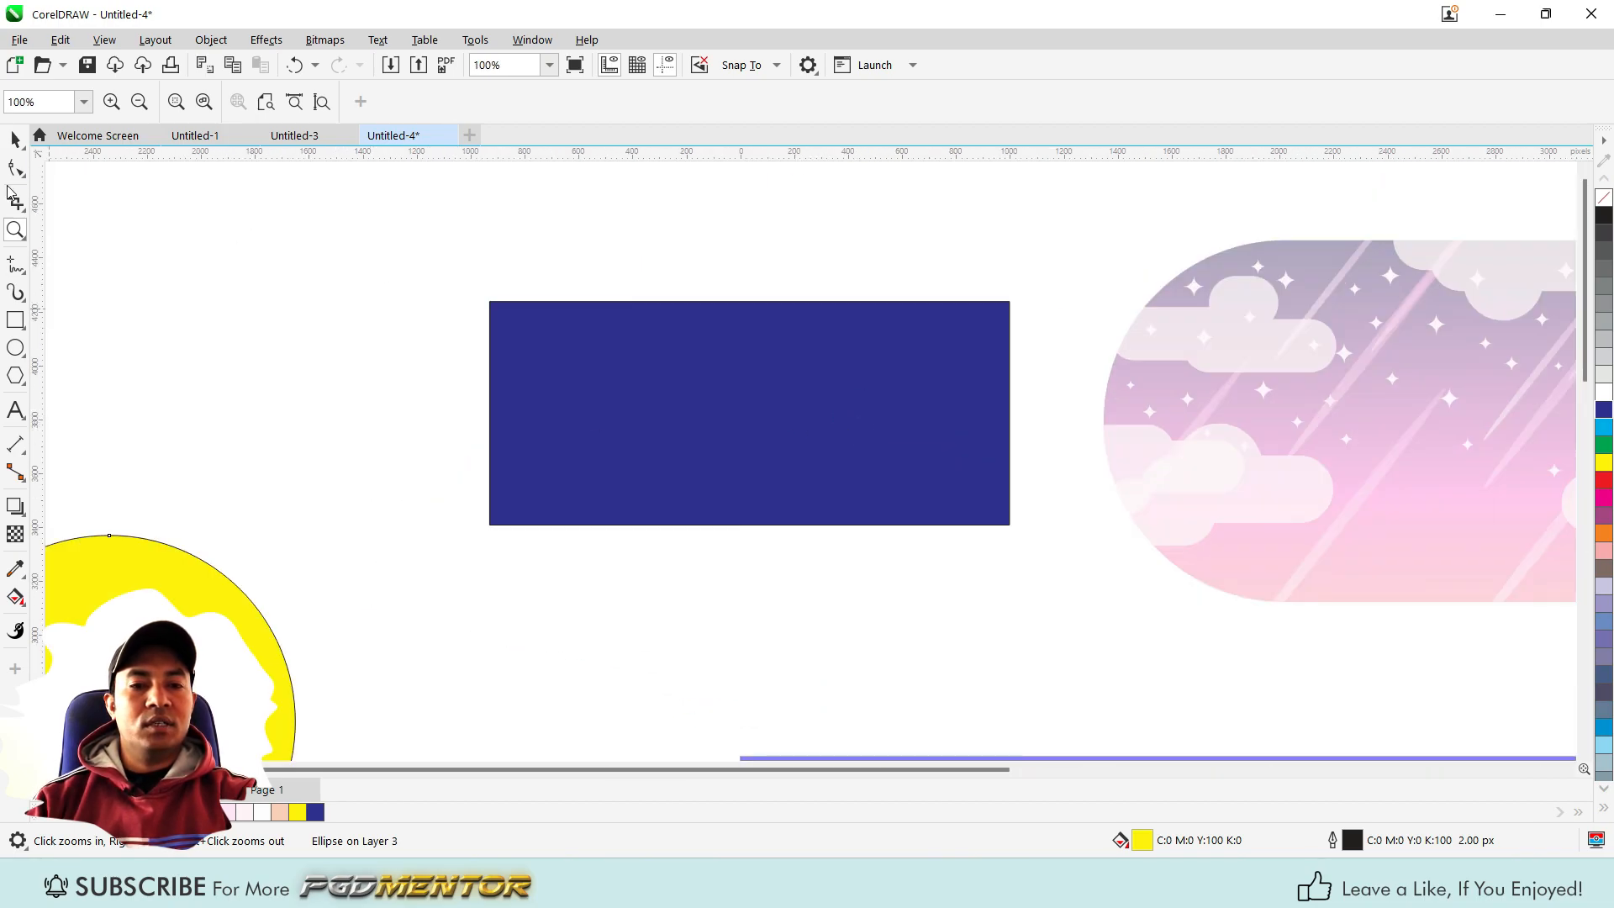
{"action": "left_click", "coordinate": [15, 139]}
{"action": "left_click", "coordinate": [613, 391]}
{"action": "scroll", "coordinate": [645, 384], "scroll_direction": "down", "scroll_amount": 2}
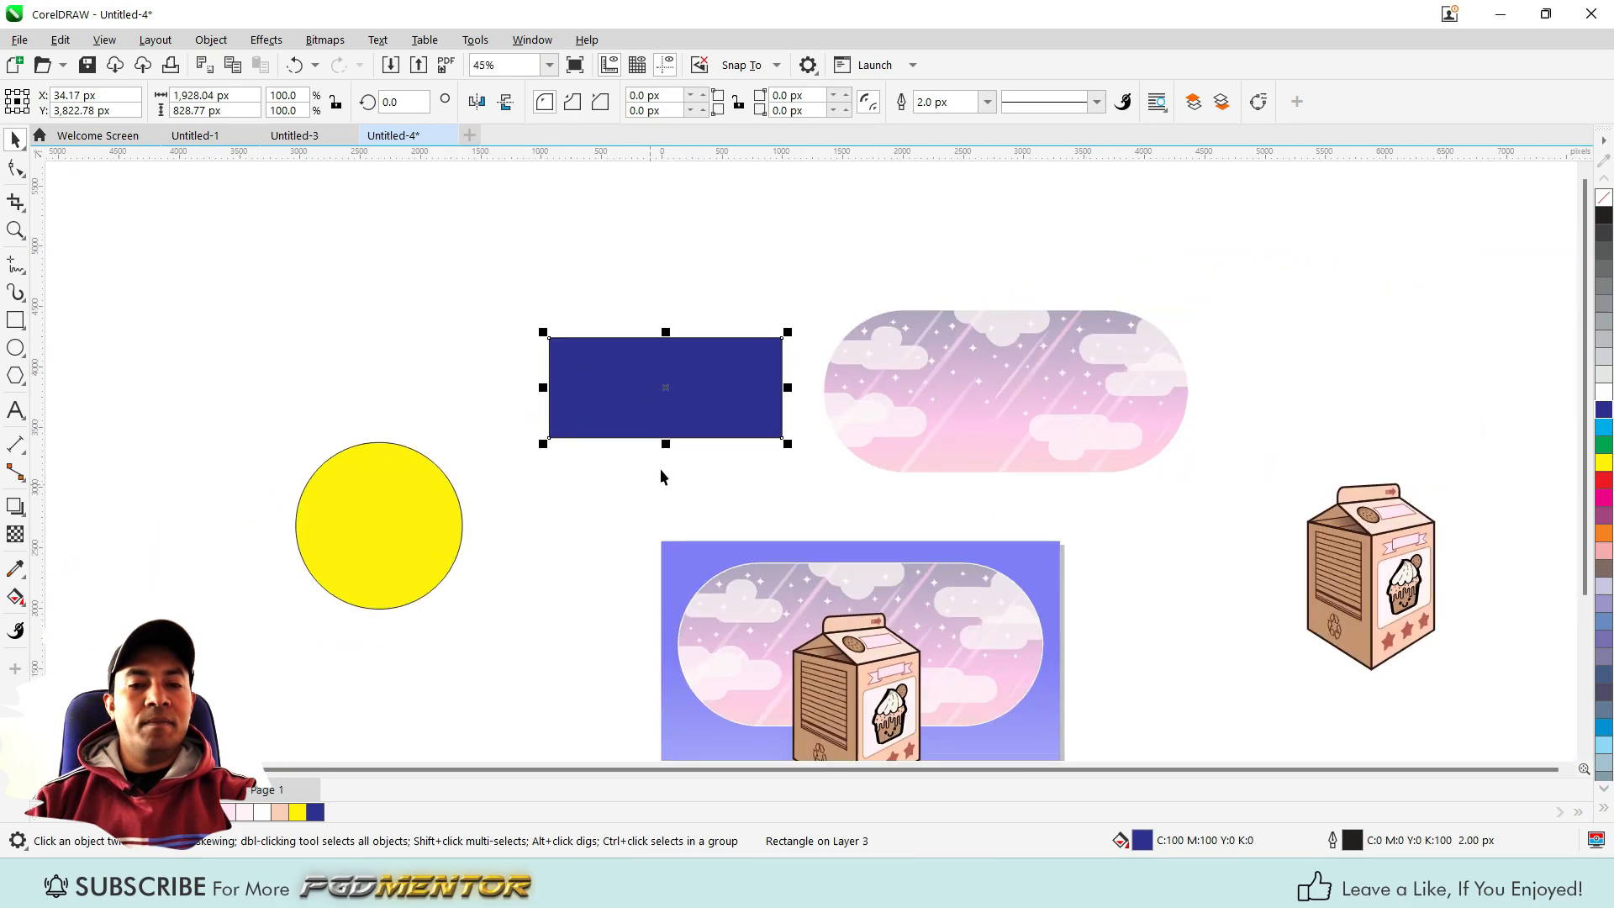
{"action": "scroll", "coordinate": [659, 588], "scroll_direction": "down", "scroll_amount": 2}
{"action": "scroll", "coordinate": [656, 547], "scroll_direction": "up", "scroll_amount": 2}
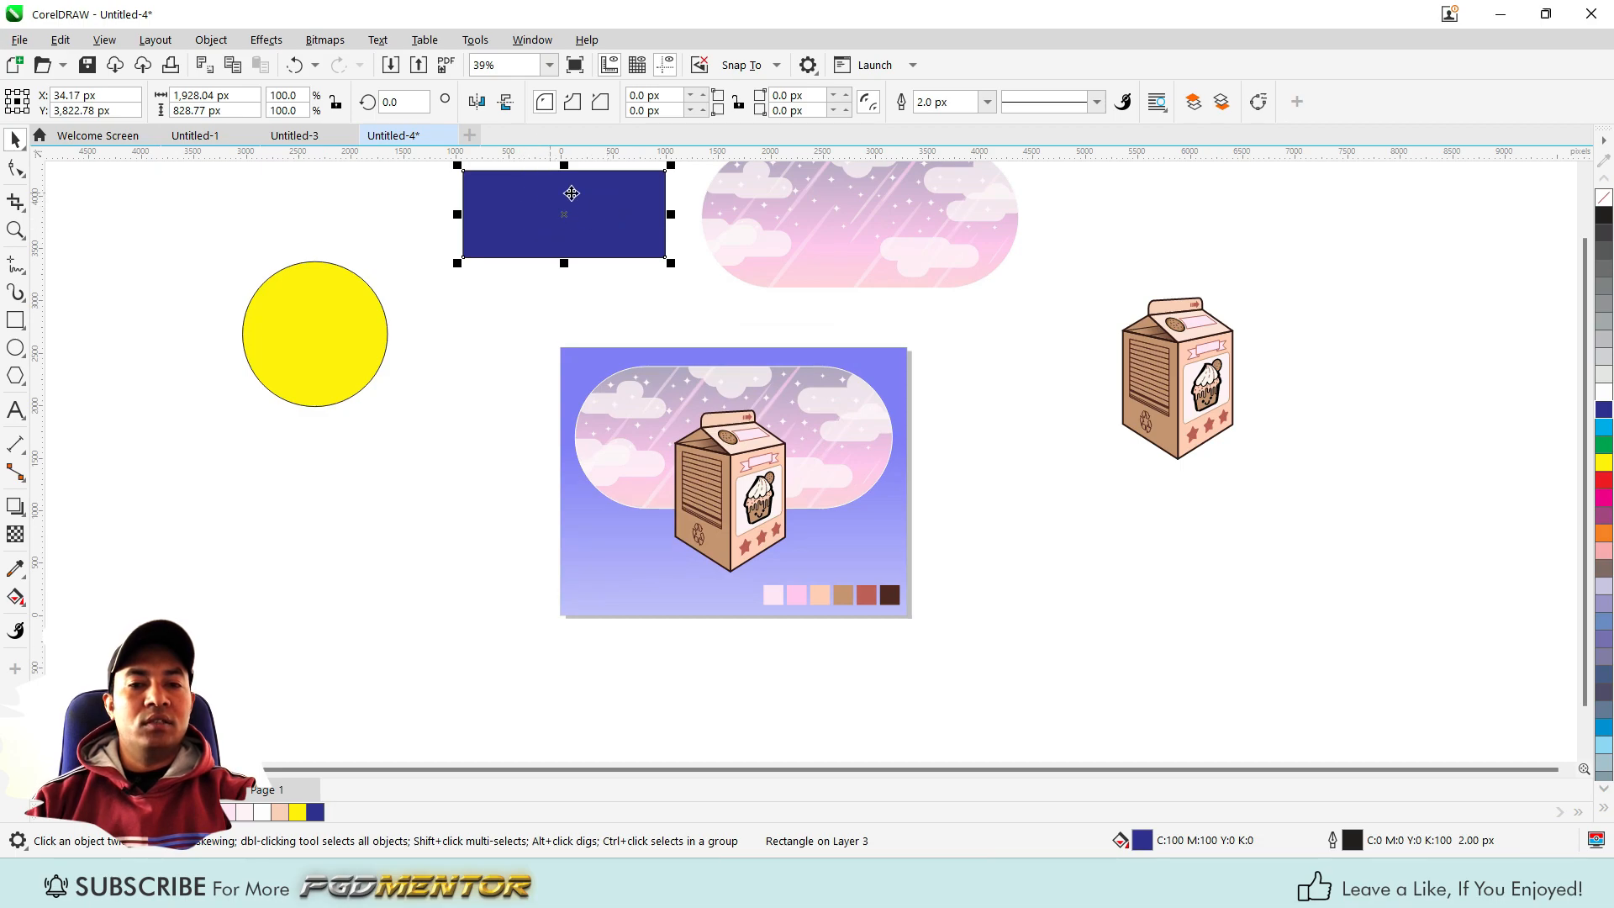
{"action": "left_click", "coordinate": [15, 229]}
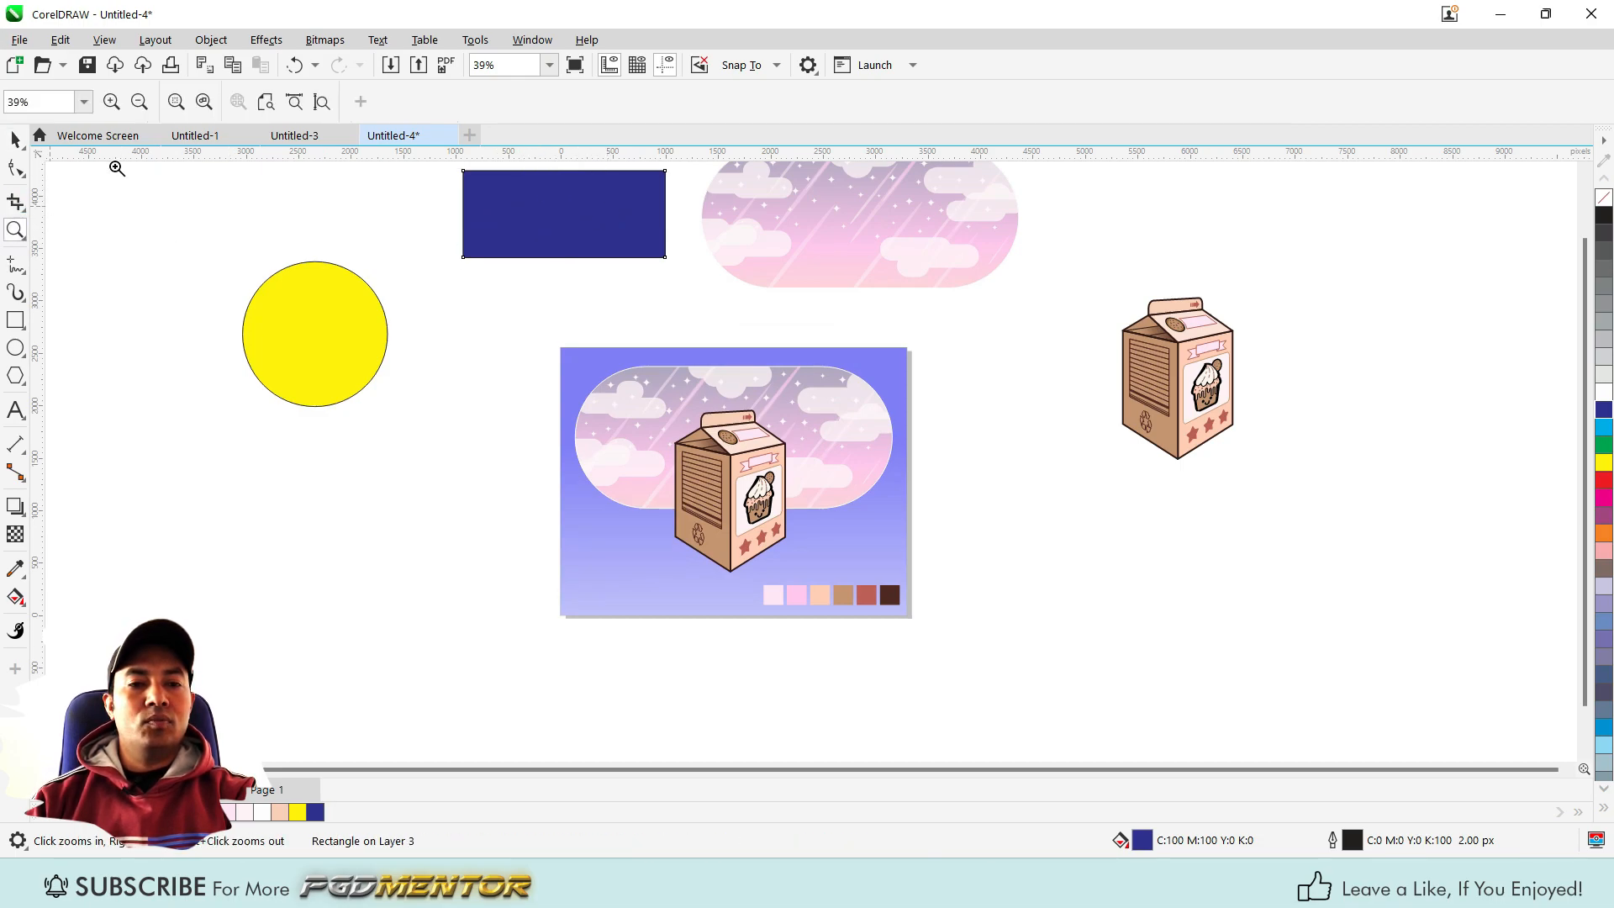
{"action": "left_click", "coordinate": [176, 102]}
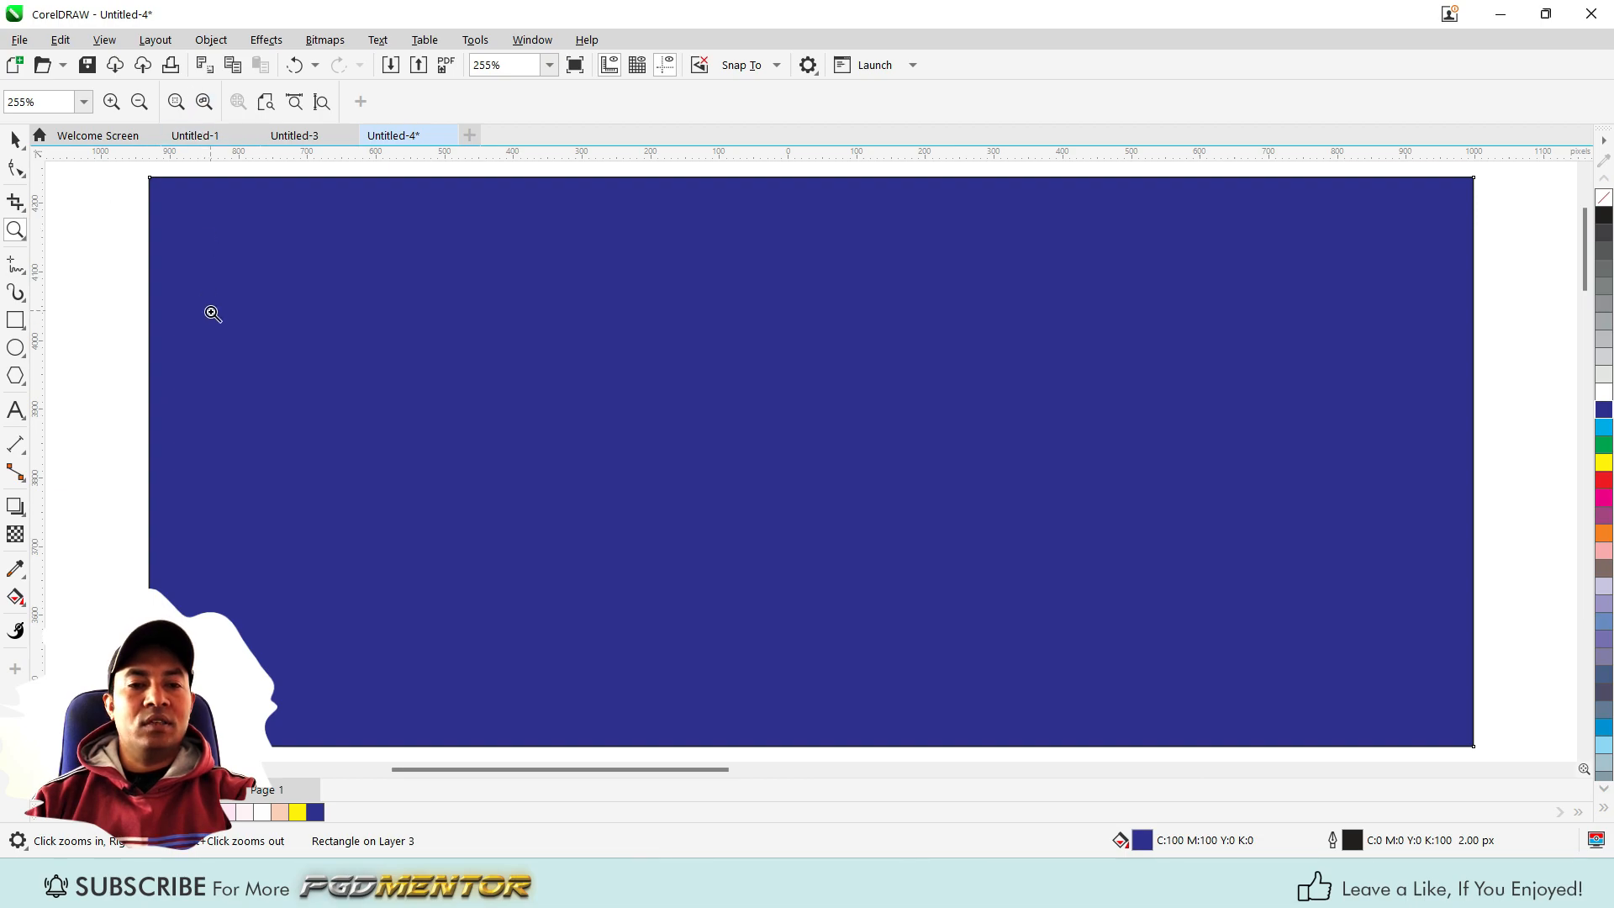
{"action": "scroll", "coordinate": [335, 465], "scroll_direction": "down", "scroll_amount": 1}
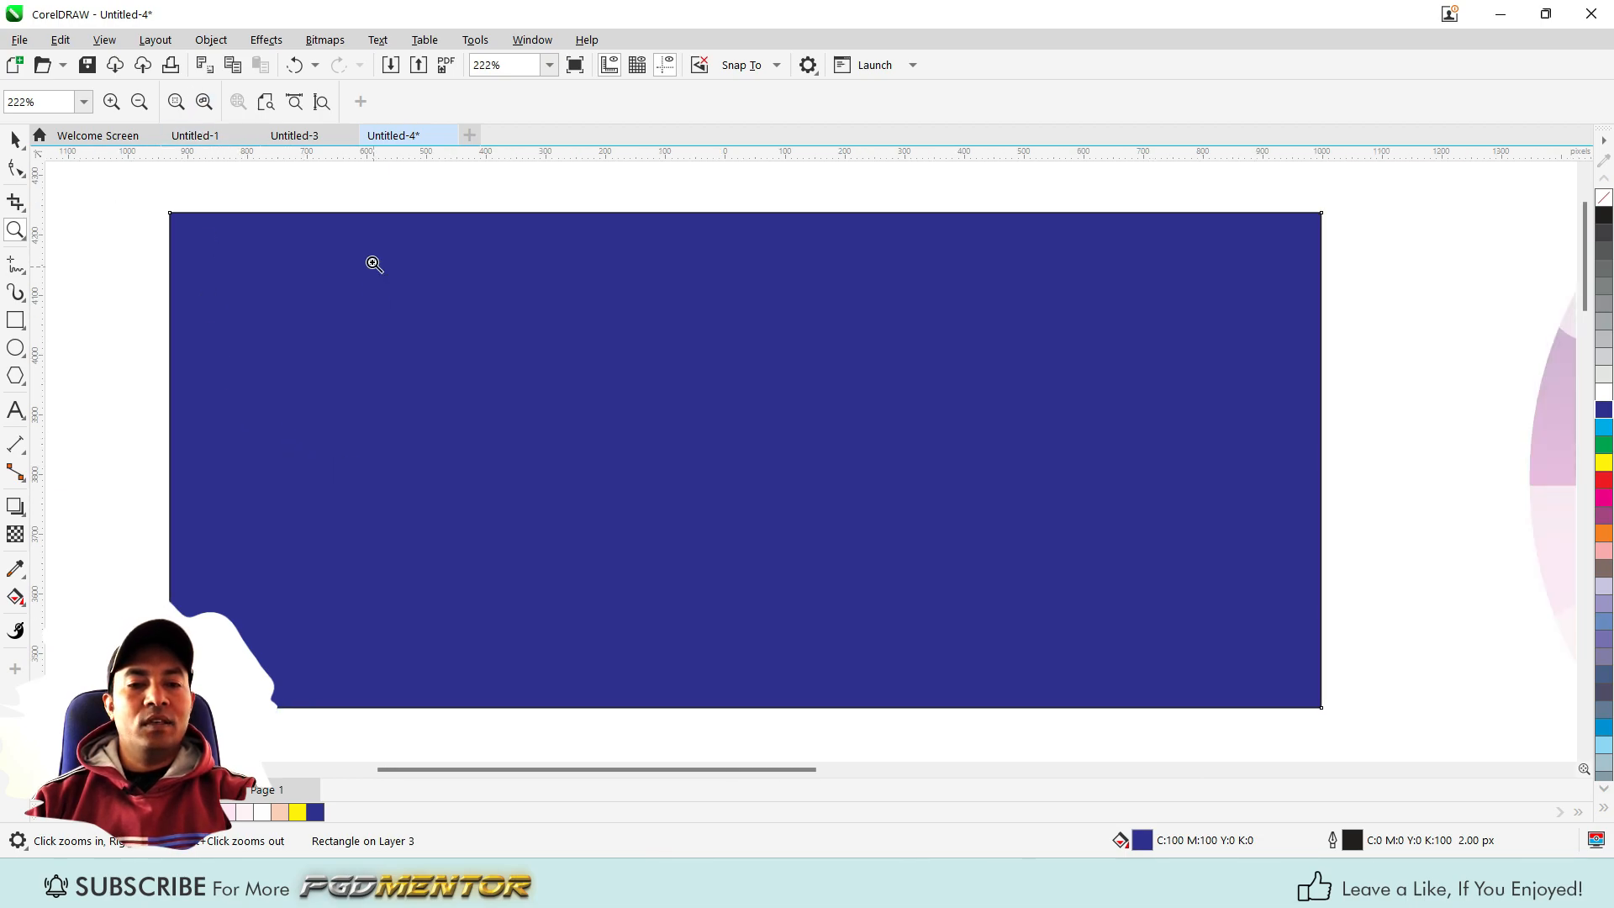
{"action": "scroll", "coordinate": [371, 260], "scroll_direction": "down", "scroll_amount": 5}
{"action": "scroll", "coordinate": [361, 260], "scroll_direction": "down", "scroll_amount": 6}
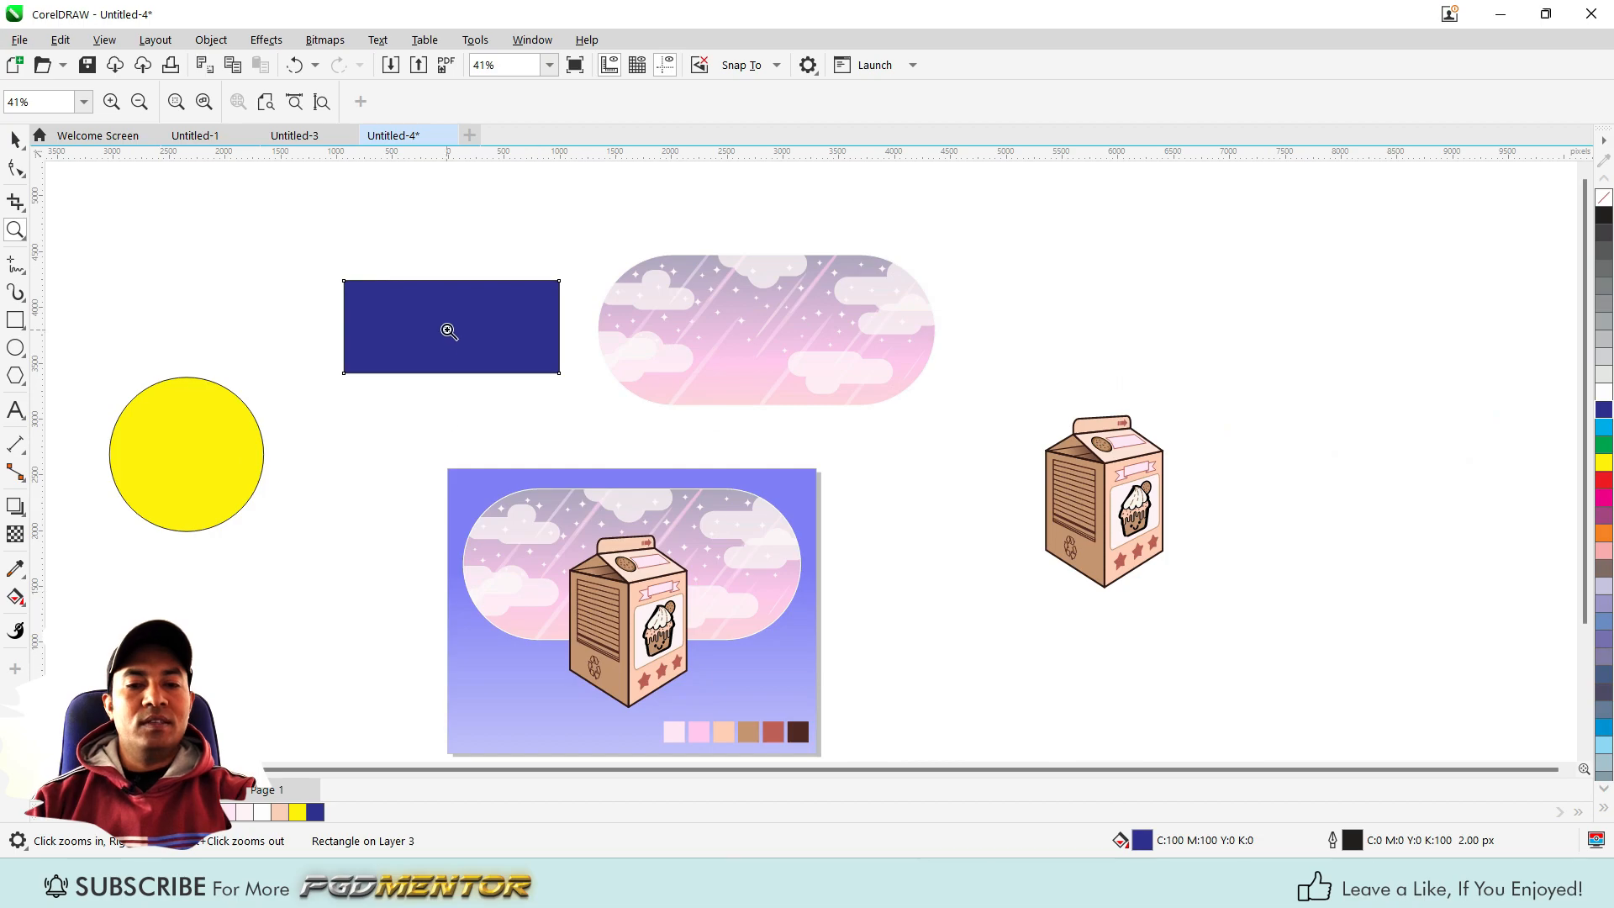
Select the blue rectangle, the sky panel copy and the yellow circle in turn, finishing with the carton copy outside the page
{"action": "left_click", "coordinate": [15, 138]}
{"action": "left_click", "coordinate": [418, 313]}
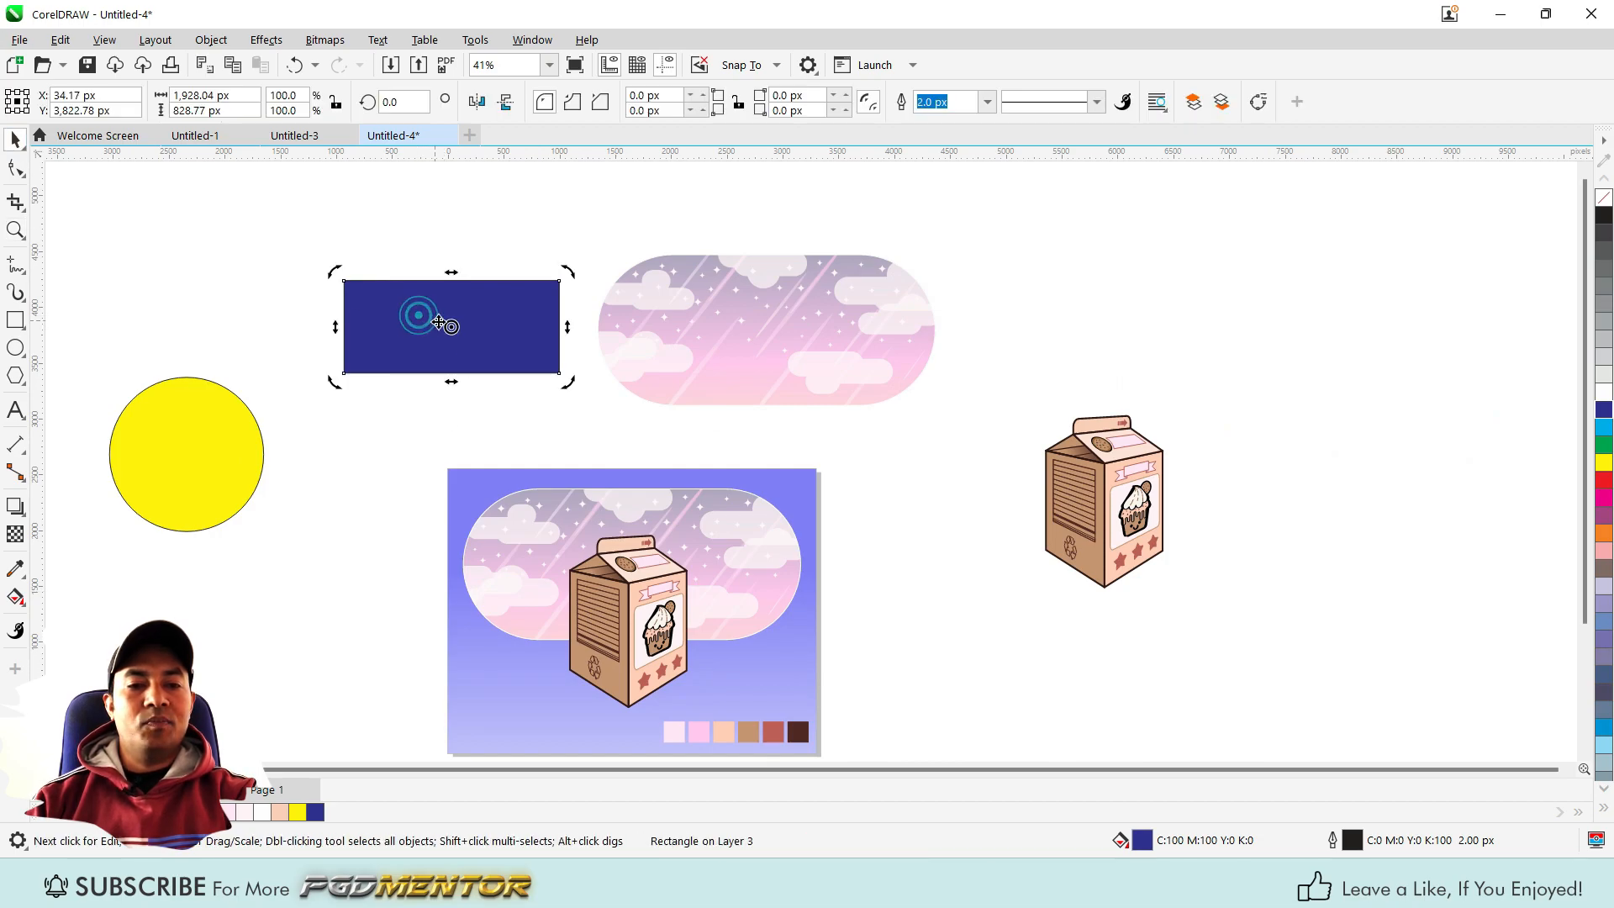
{"action": "left_click", "coordinate": [745, 357]}
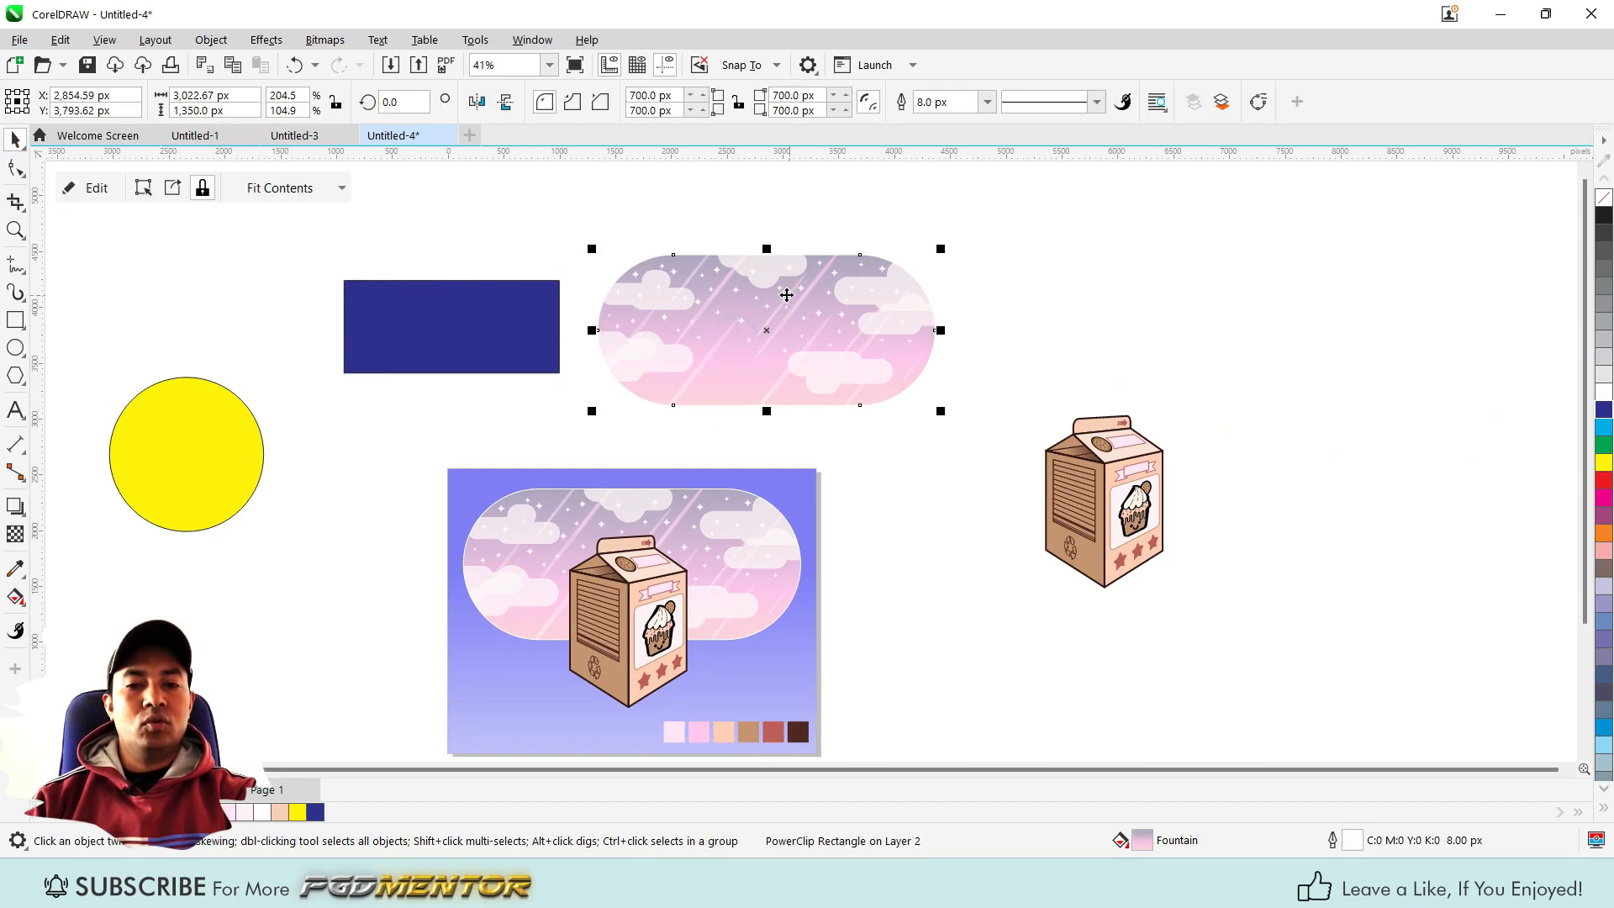
{"action": "left_click", "coordinate": [1118, 517]}
{"action": "left_click", "coordinate": [181, 436]}
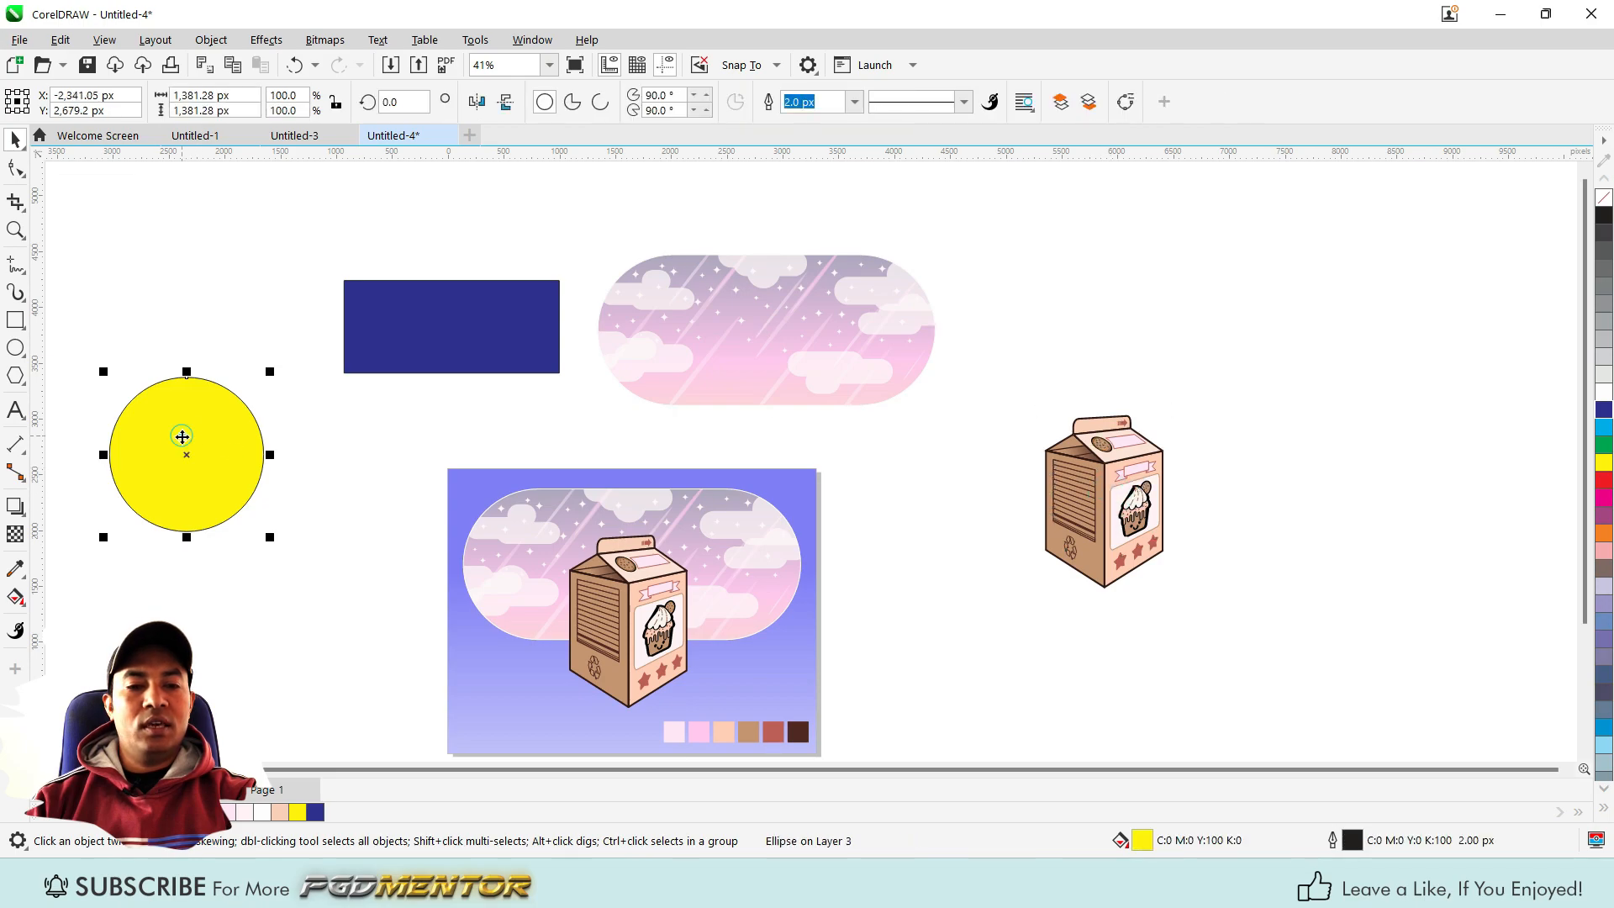
{"action": "left_click", "coordinate": [1118, 509]}
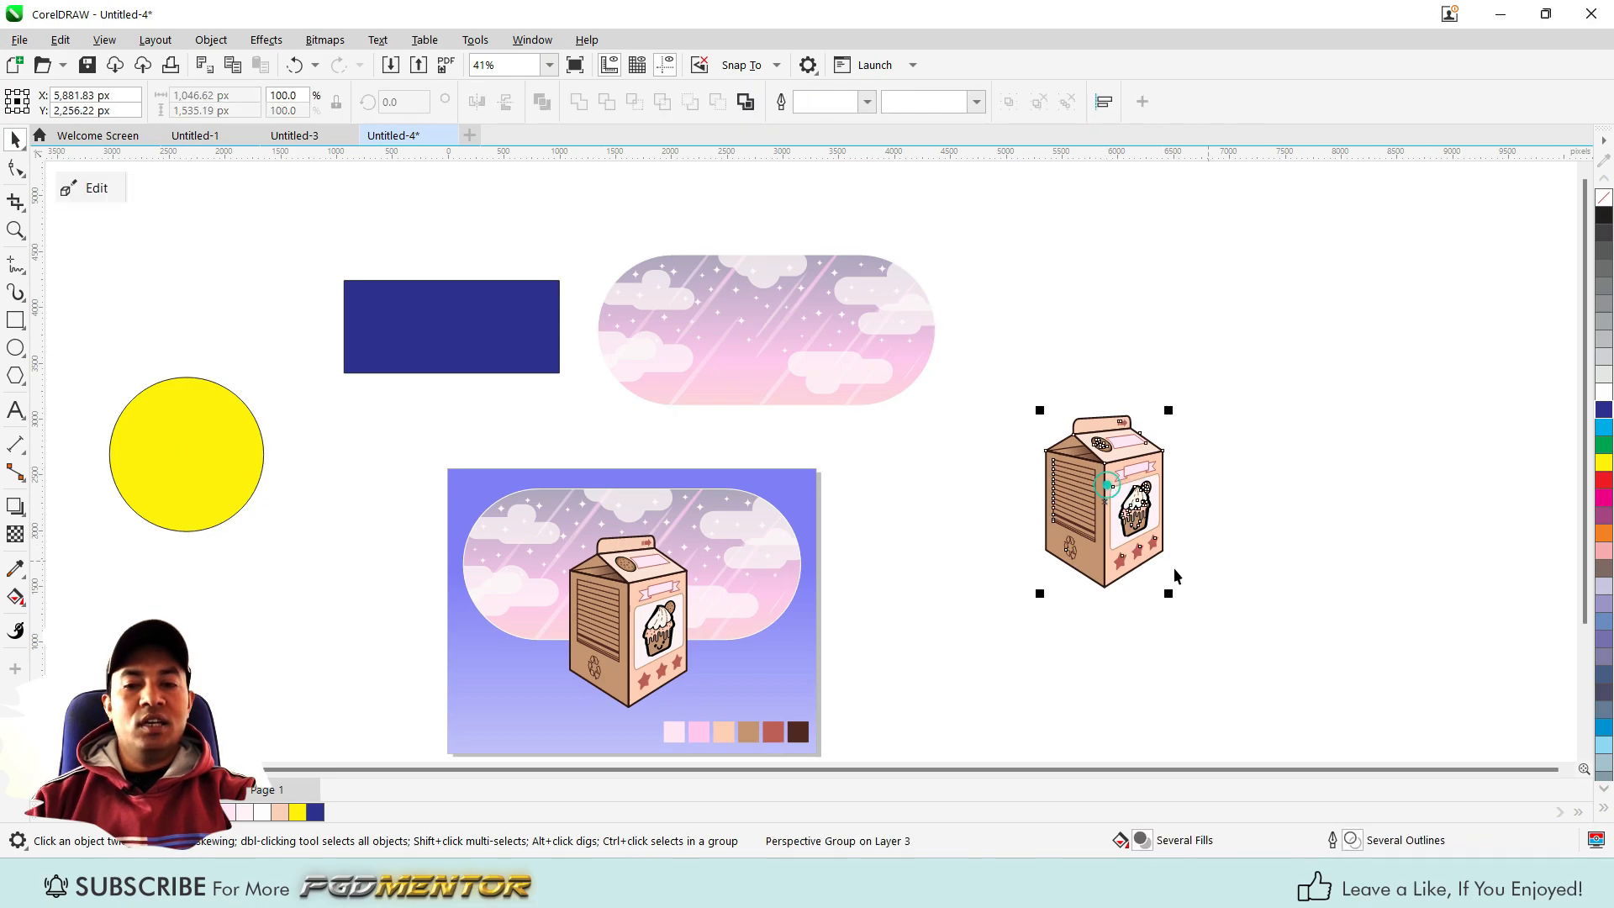
Select the sky panel copy above the page, zoom to it as the selected object, and zoom back out to the surrounding artwork
{"action": "left_click", "coordinate": [703, 313]}
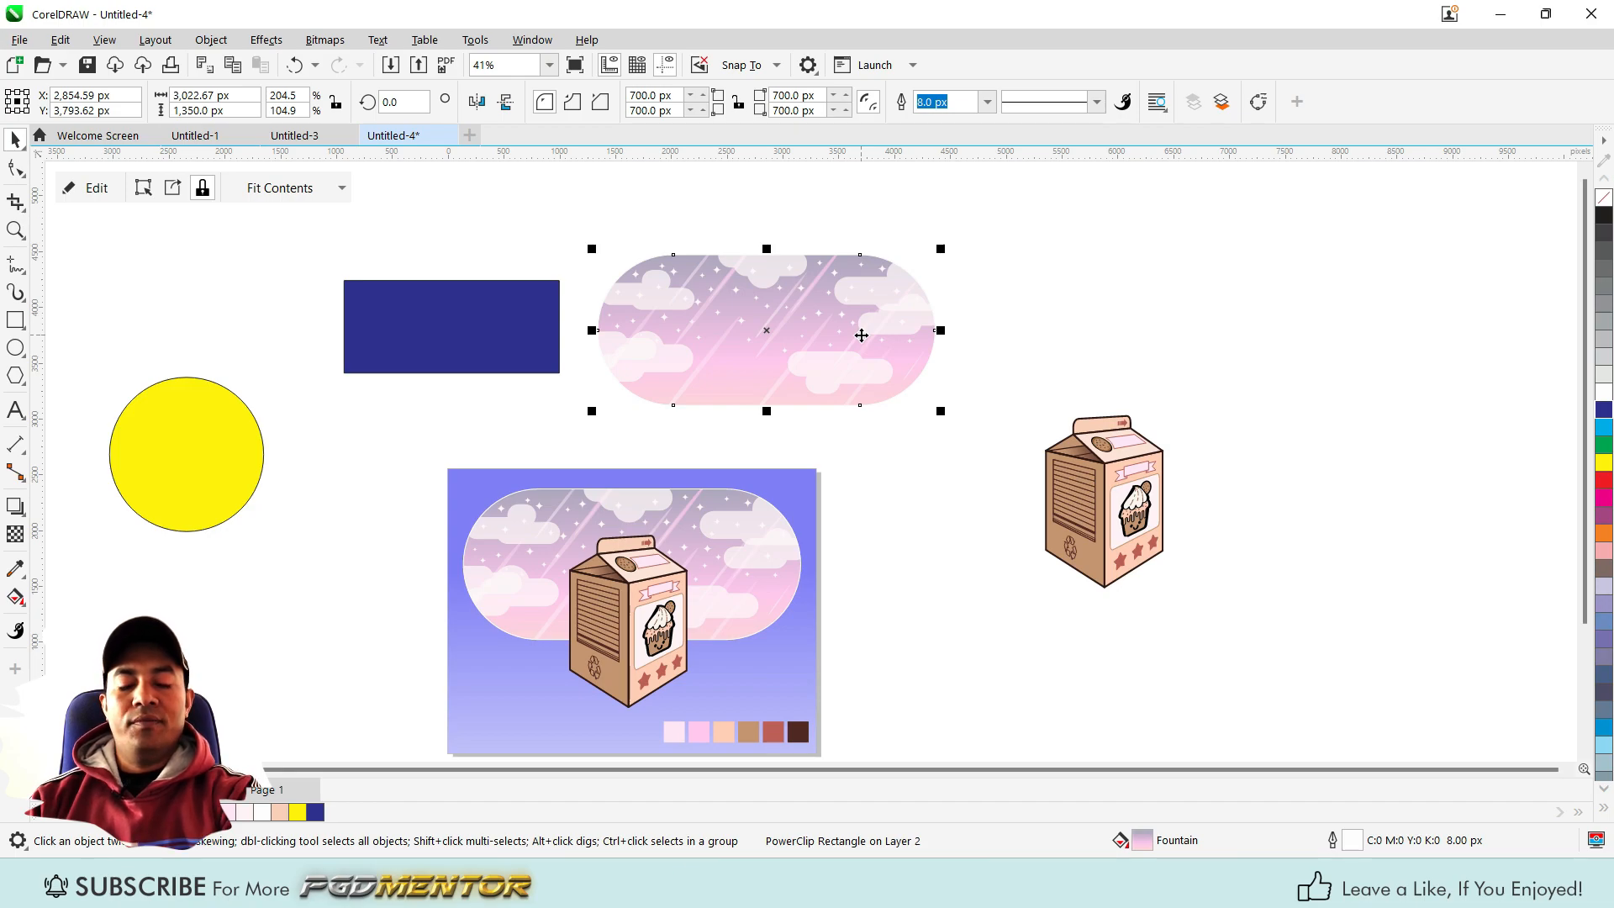
{"action": "key", "text": "shift+F2"}
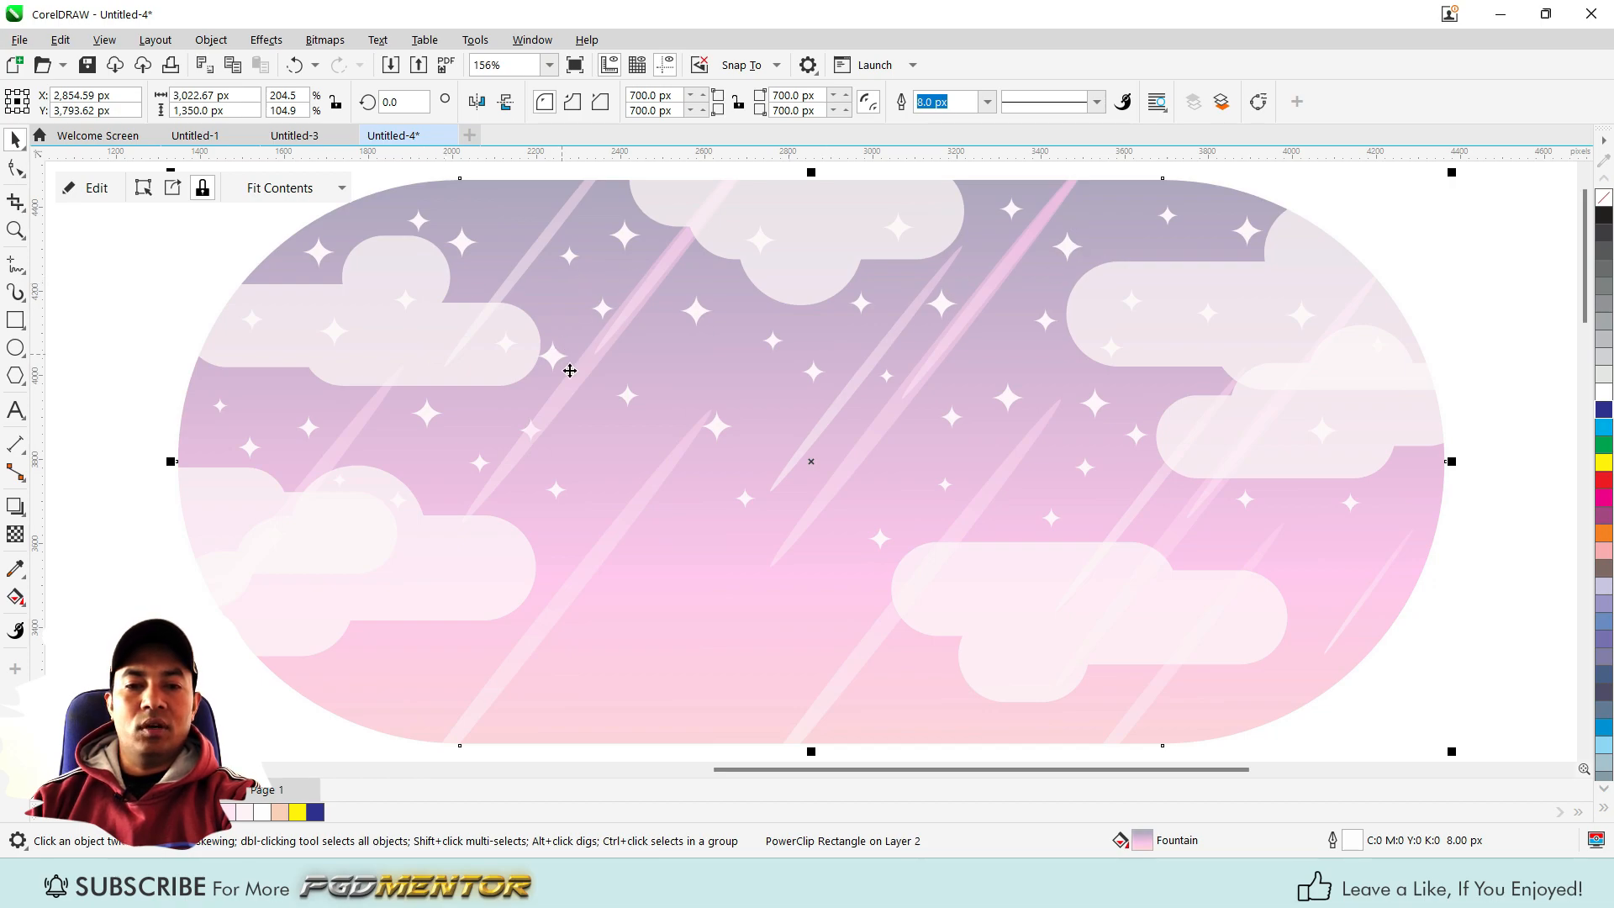
{"action": "scroll", "coordinate": [543, 375], "scroll_direction": "down", "scroll_amount": 4}
Select the milk carton copy outside the page, zoom to it as the selected object, and zoom back out
{"action": "left_click", "coordinate": [1028, 565]}
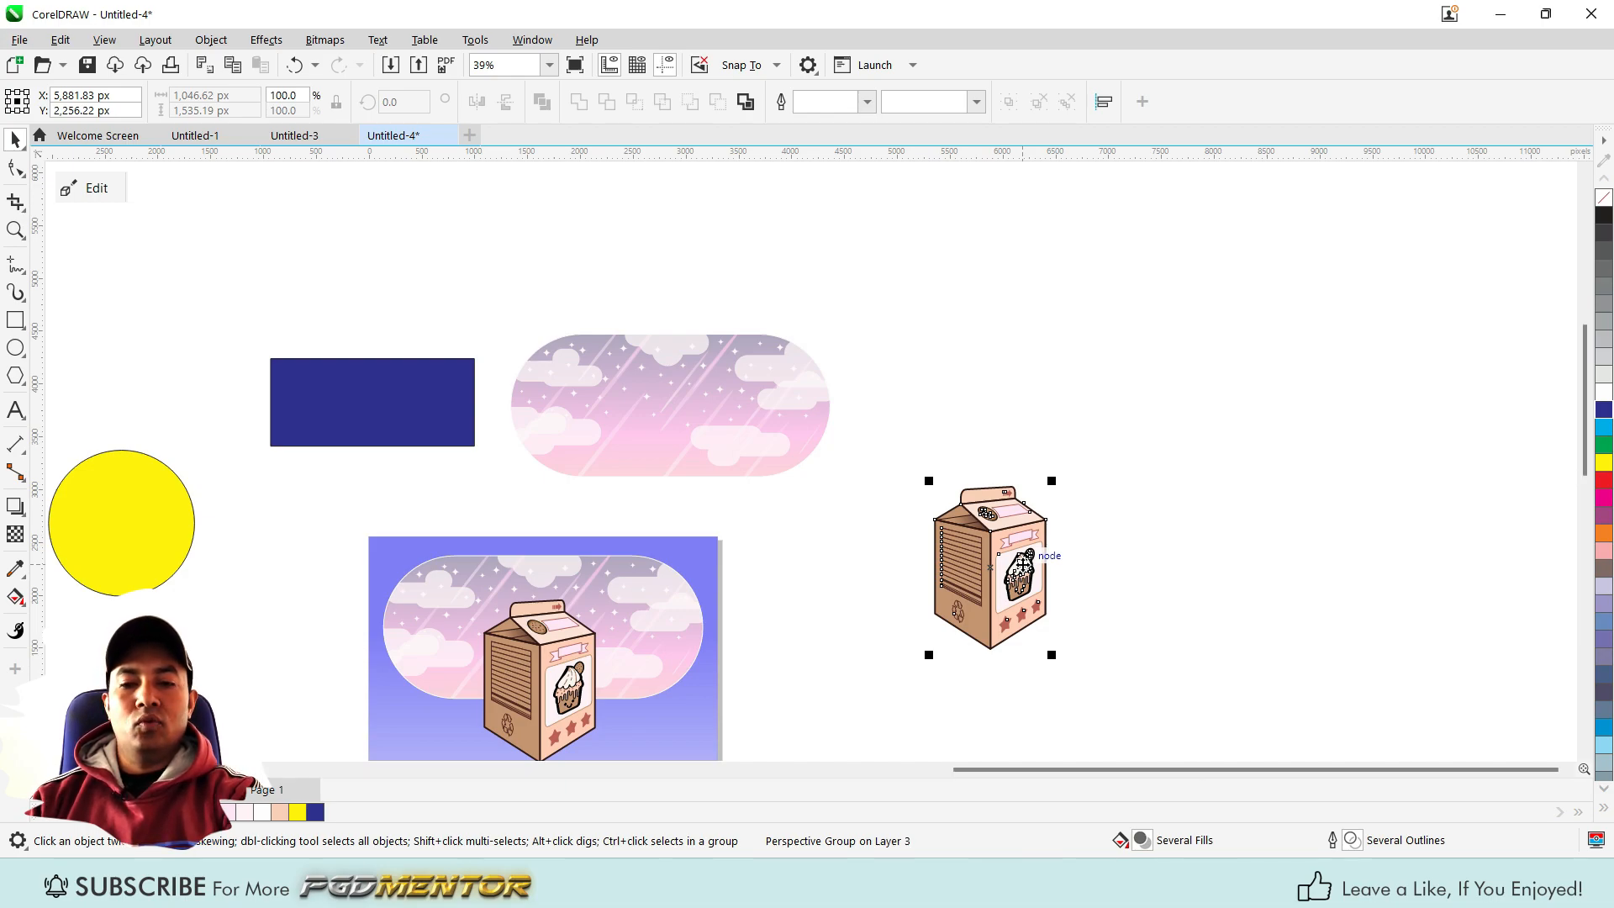
{"action": "key", "text": "shift+F2"}
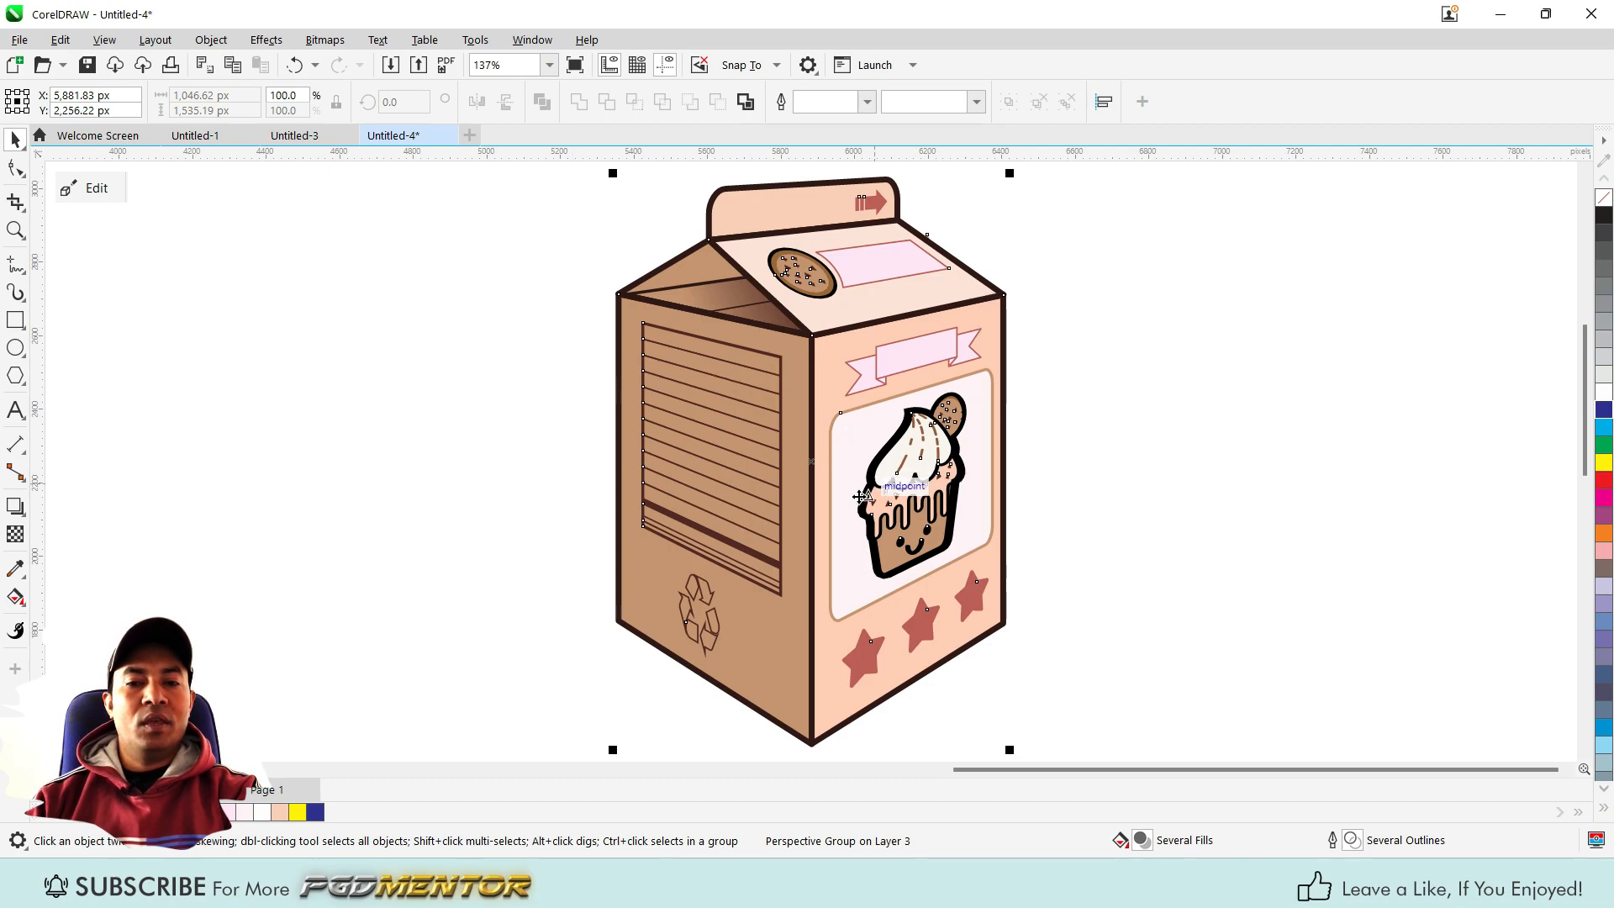
{"action": "scroll", "coordinate": [814, 554], "scroll_direction": "down", "scroll_amount": 1}
{"action": "scroll", "coordinate": [989, 538], "scroll_direction": "down", "scroll_amount": 4}
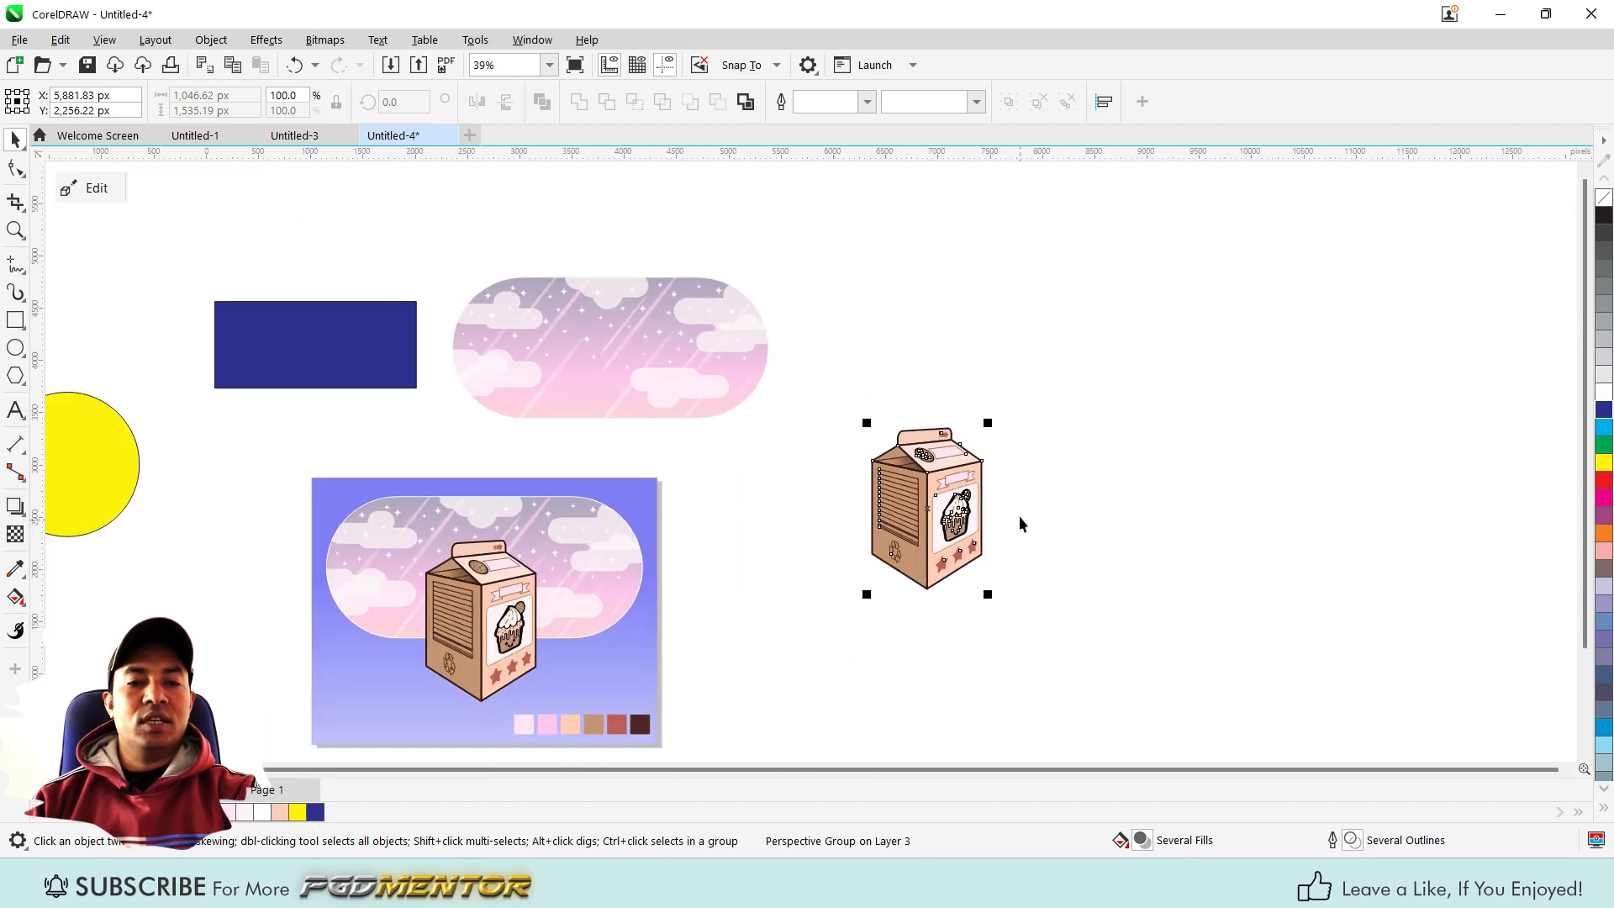
Fit all objects in the view with the Zoom tool, and return to the Pick tool
{"action": "left_click", "coordinate": [16, 230]}
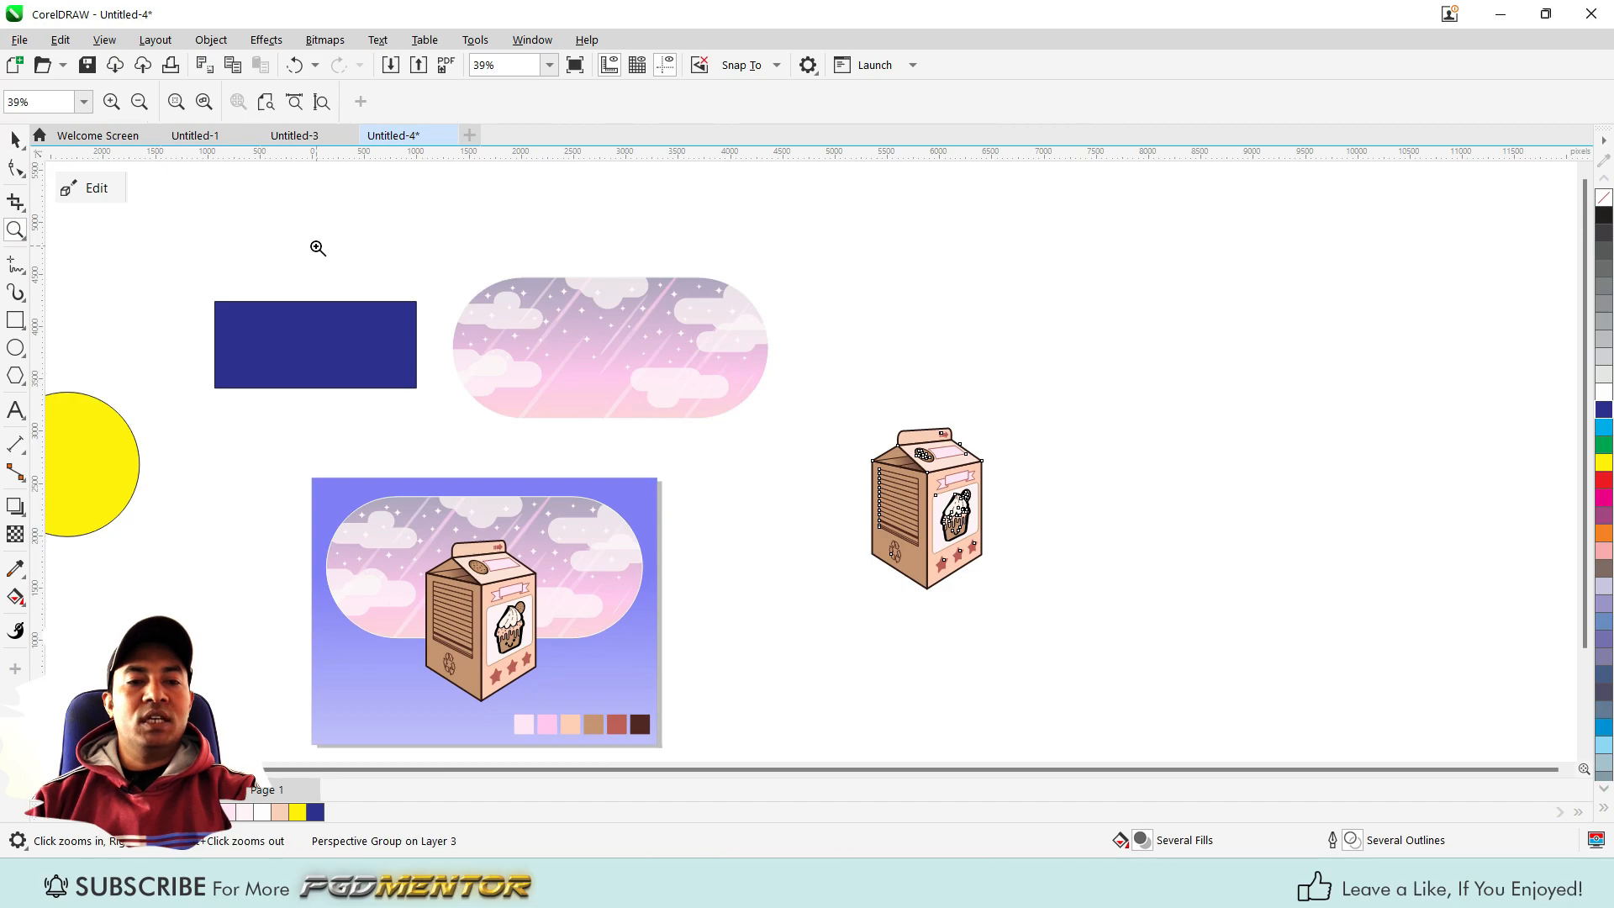
{"action": "left_click", "coordinate": [204, 102]}
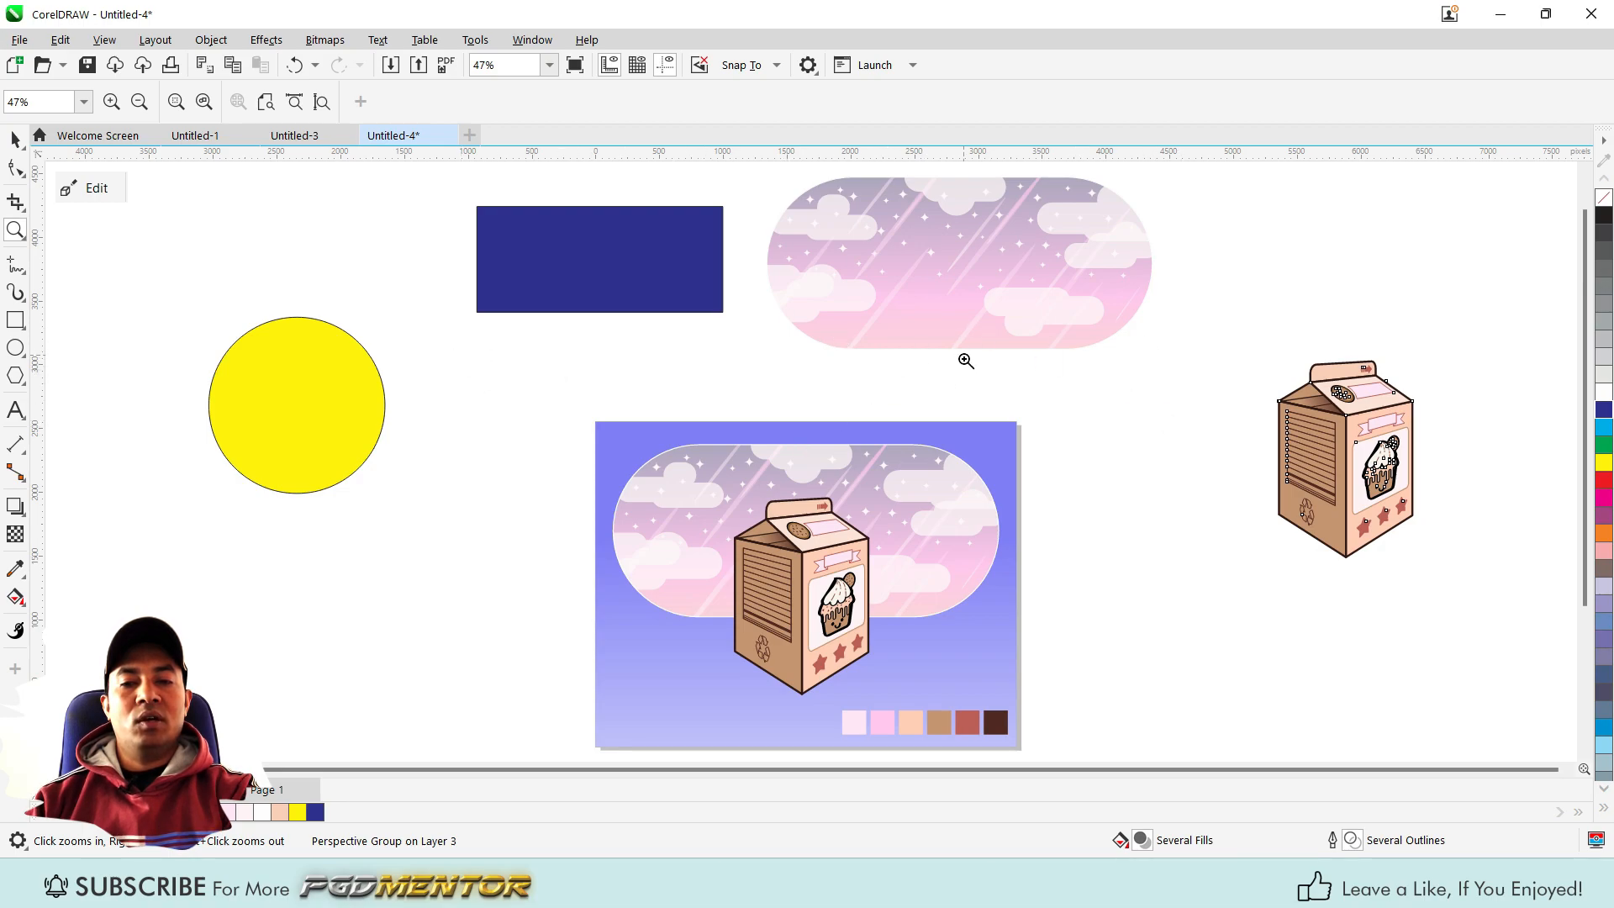
{"action": "left_click", "coordinate": [7, 138]}
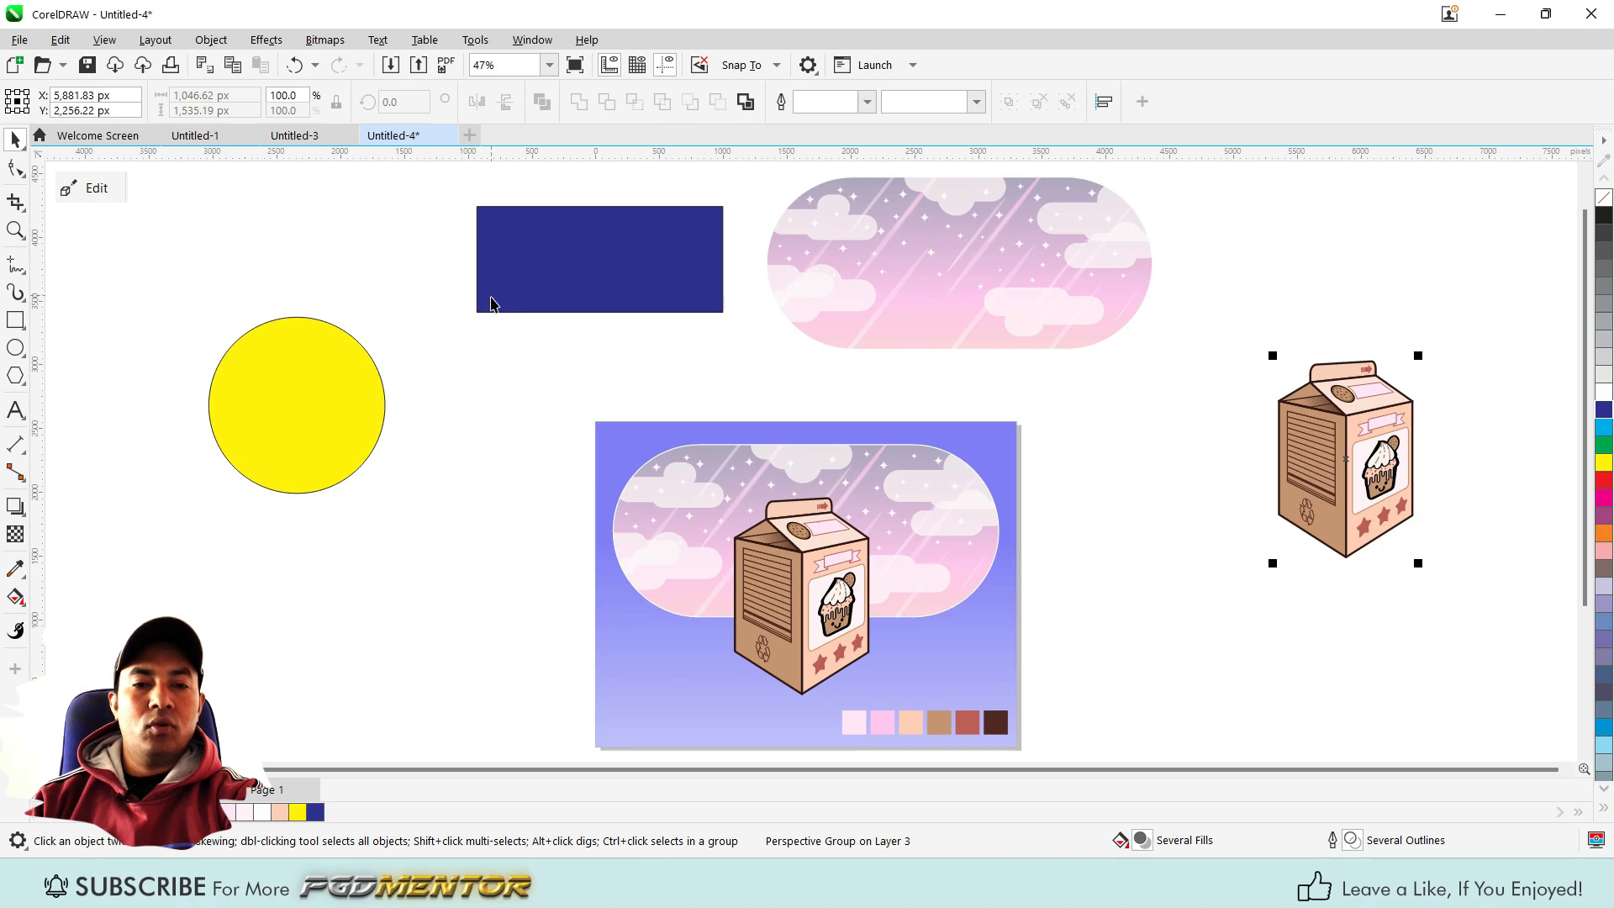
Zoom out and in to the carton on the page, and fit all objects in the view again
{"action": "scroll", "coordinate": [492, 307], "scroll_direction": "down", "scroll_amount": 5}
{"action": "scroll", "coordinate": [674, 530], "scroll_direction": "up", "scroll_amount": 3}
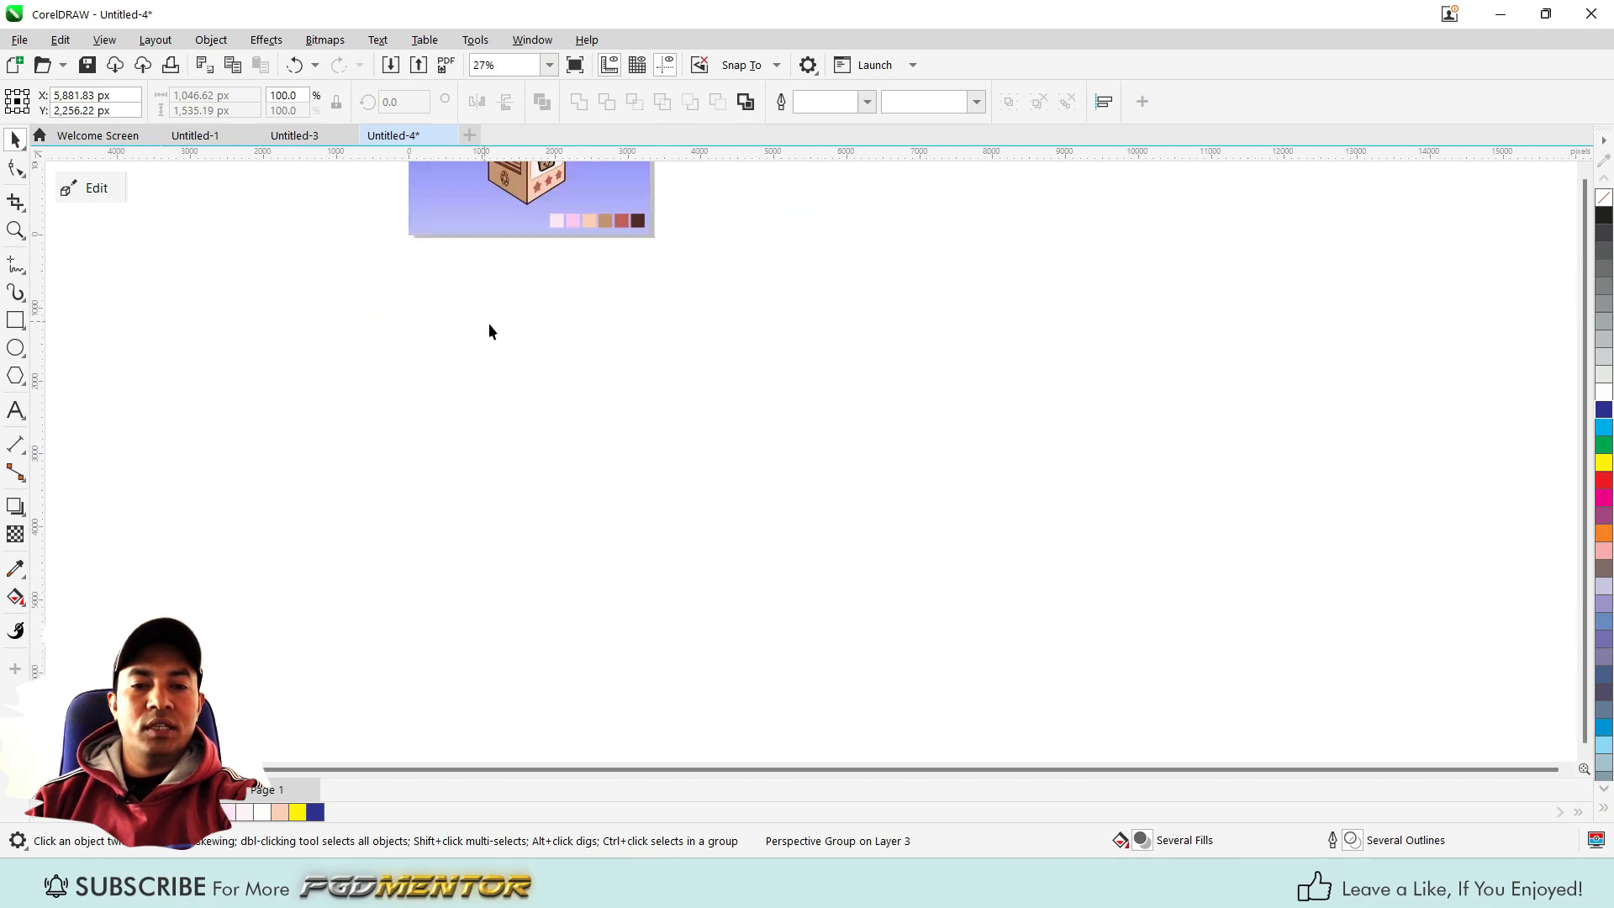
{"action": "scroll", "coordinate": [523, 290], "scroll_direction": "up", "scroll_amount": 3}
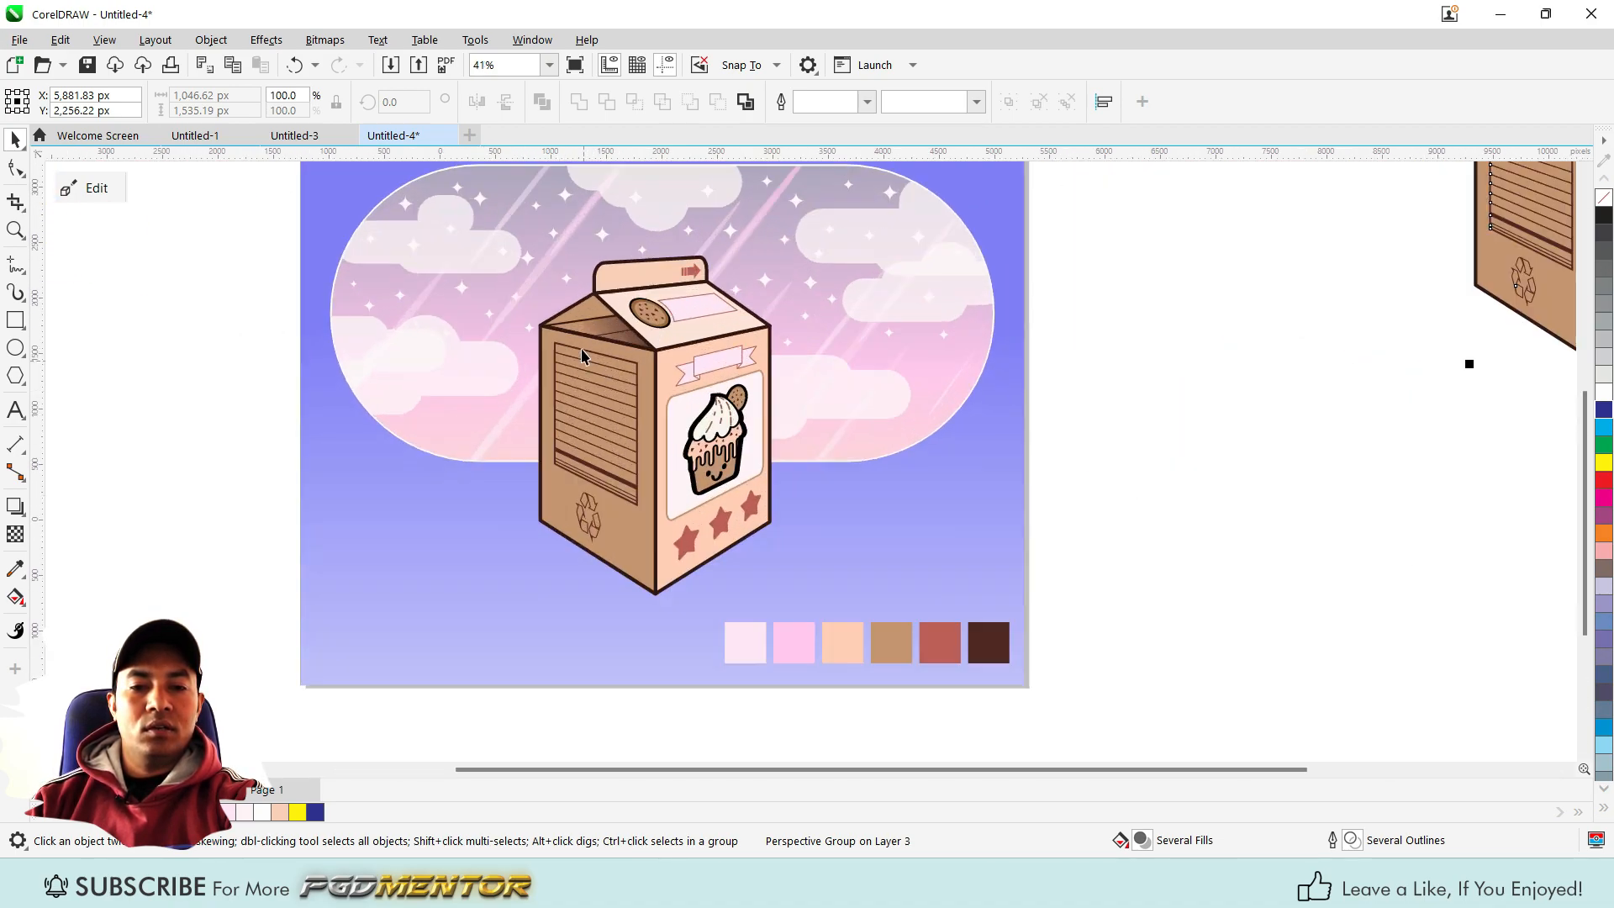
{"action": "scroll", "coordinate": [583, 355], "scroll_direction": "up", "scroll_amount": 1}
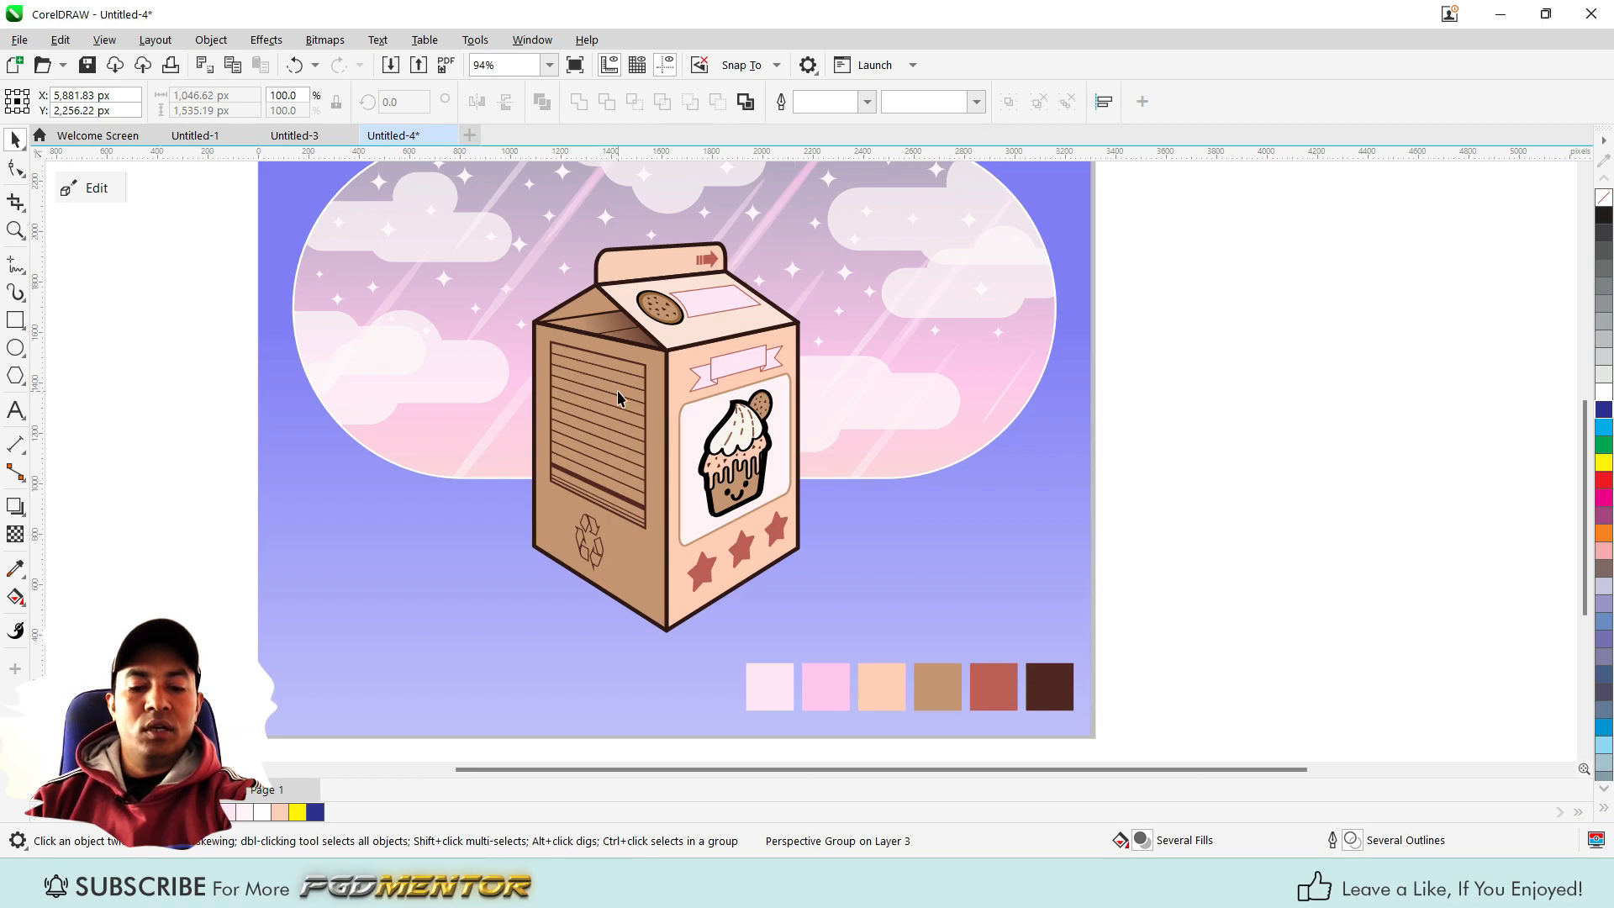
{"action": "key", "text": "F3"}
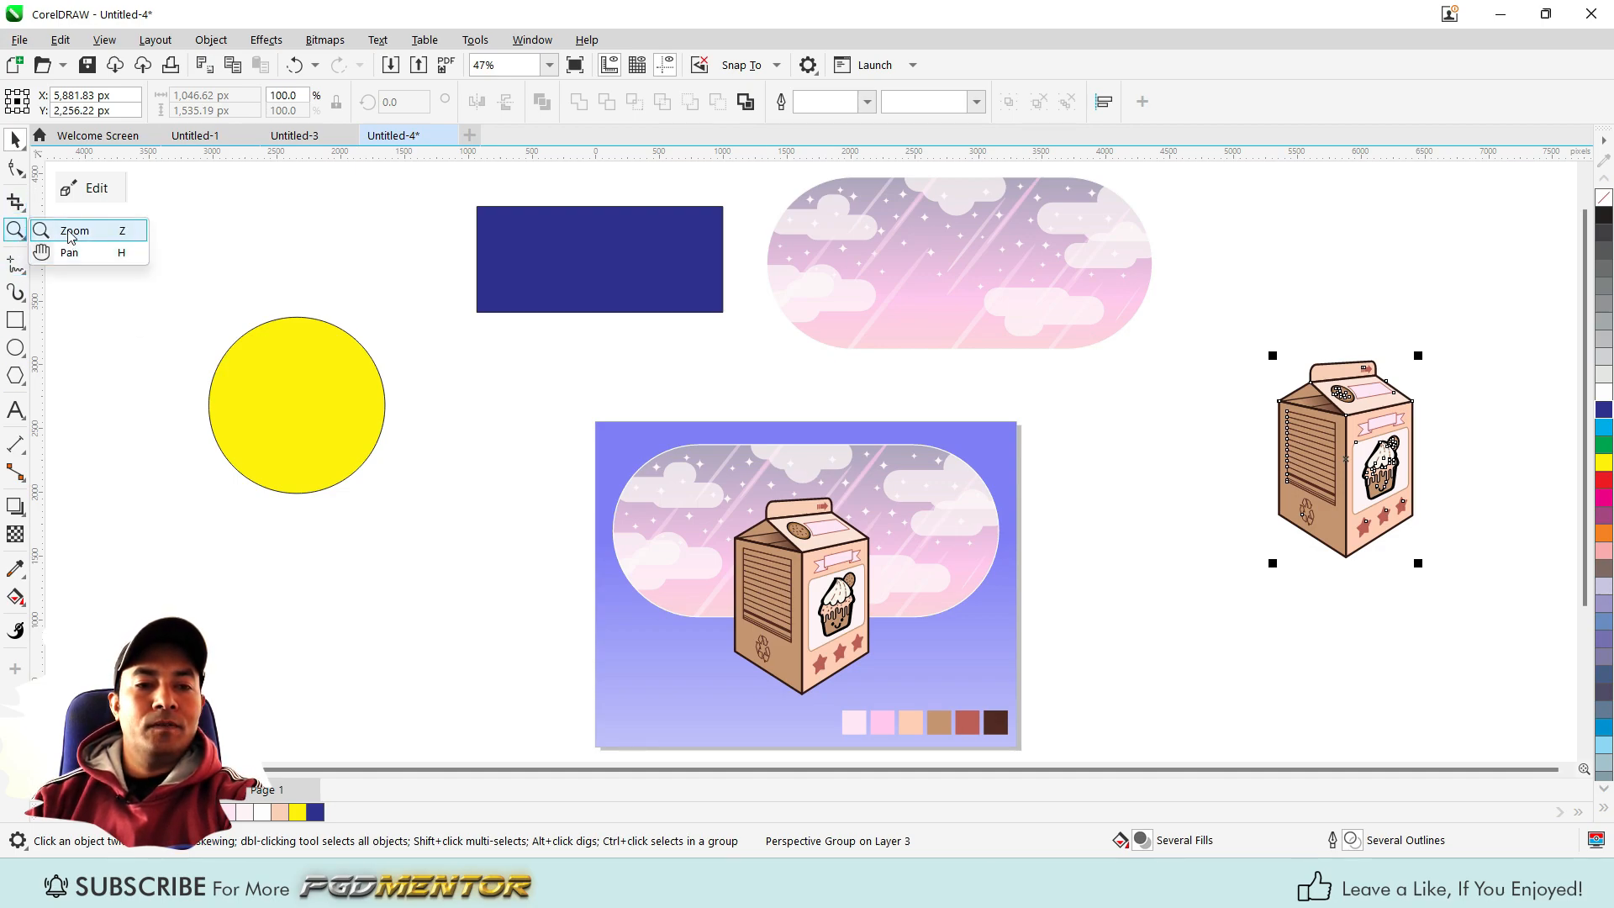
Zoom to the page with the Zoom tool, zoom out to the surrounding objects, and return the view to the full page
{"action": "left_click", "coordinate": [16, 232]}
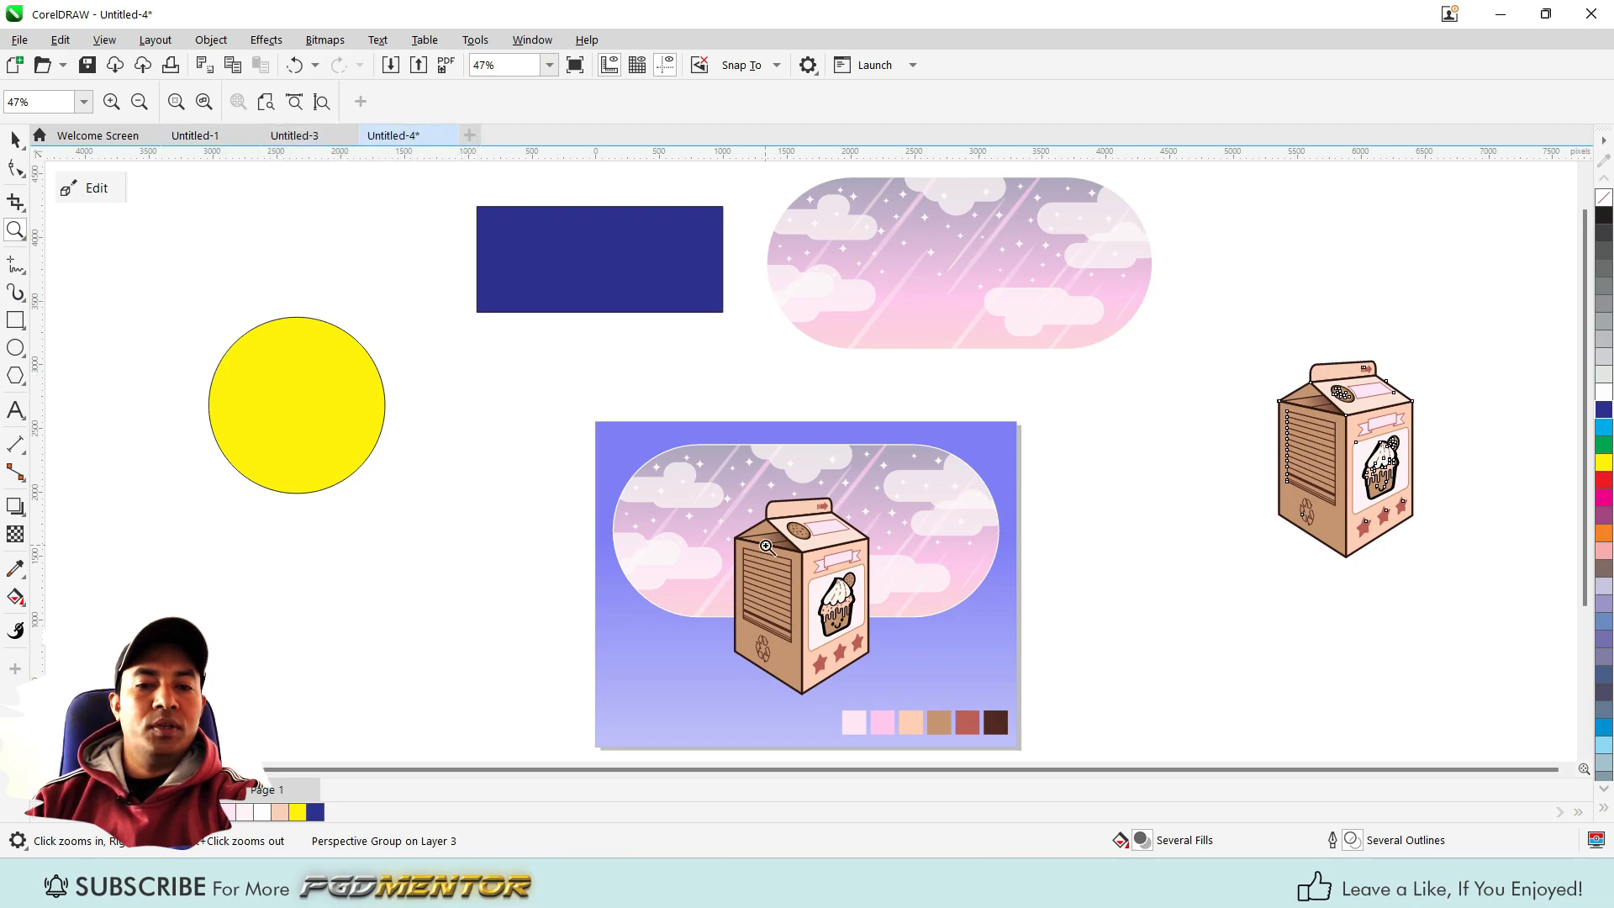
{"action": "left_click", "coordinate": [267, 102]}
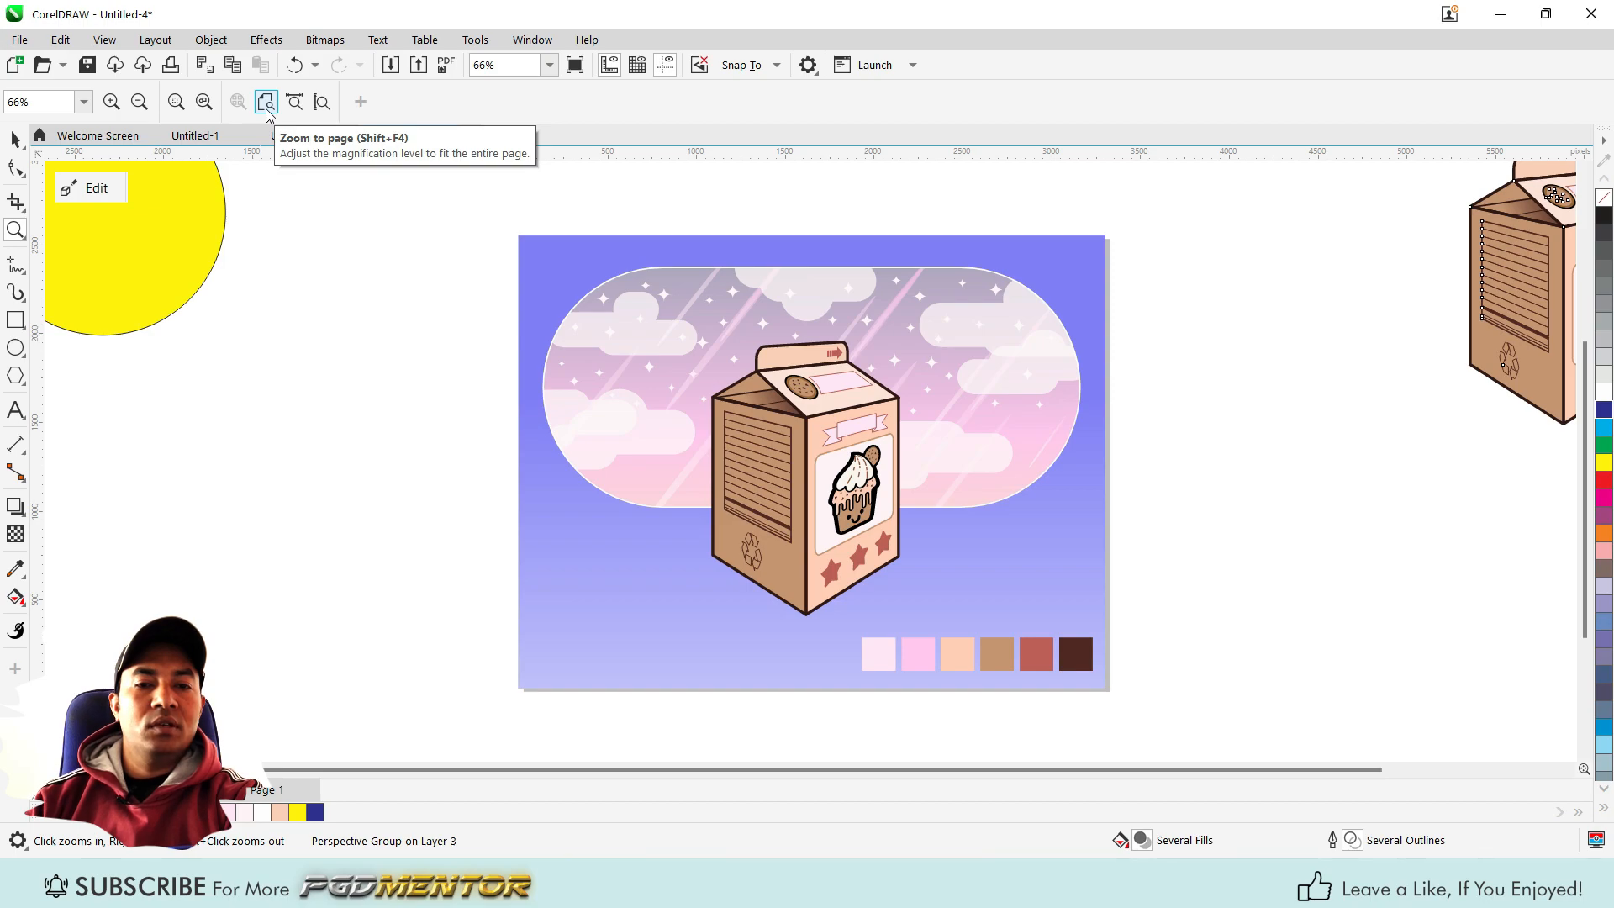
{"action": "scroll", "coordinate": [716, 341], "scroll_direction": "down", "scroll_amount": 3}
{"action": "scroll", "coordinate": [694, 631], "scroll_direction": "down", "scroll_amount": 2}
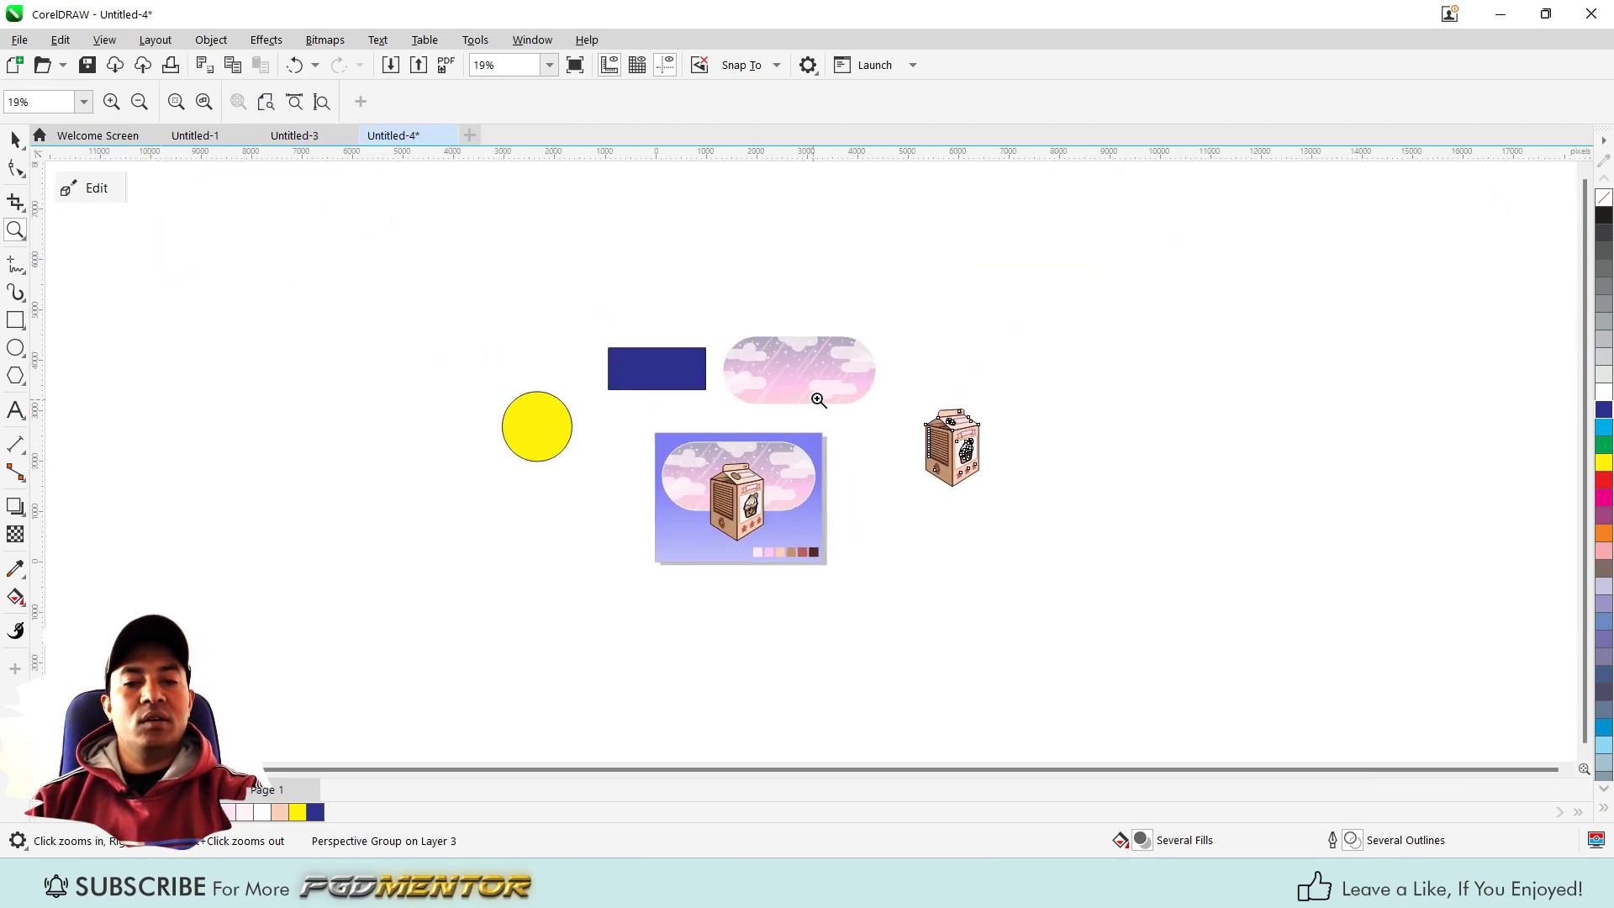
{"action": "scroll", "coordinate": [818, 401], "scroll_direction": "up", "scroll_amount": 2}
{"action": "scroll", "coordinate": [633, 459], "scroll_direction": "up", "scroll_amount": 1}
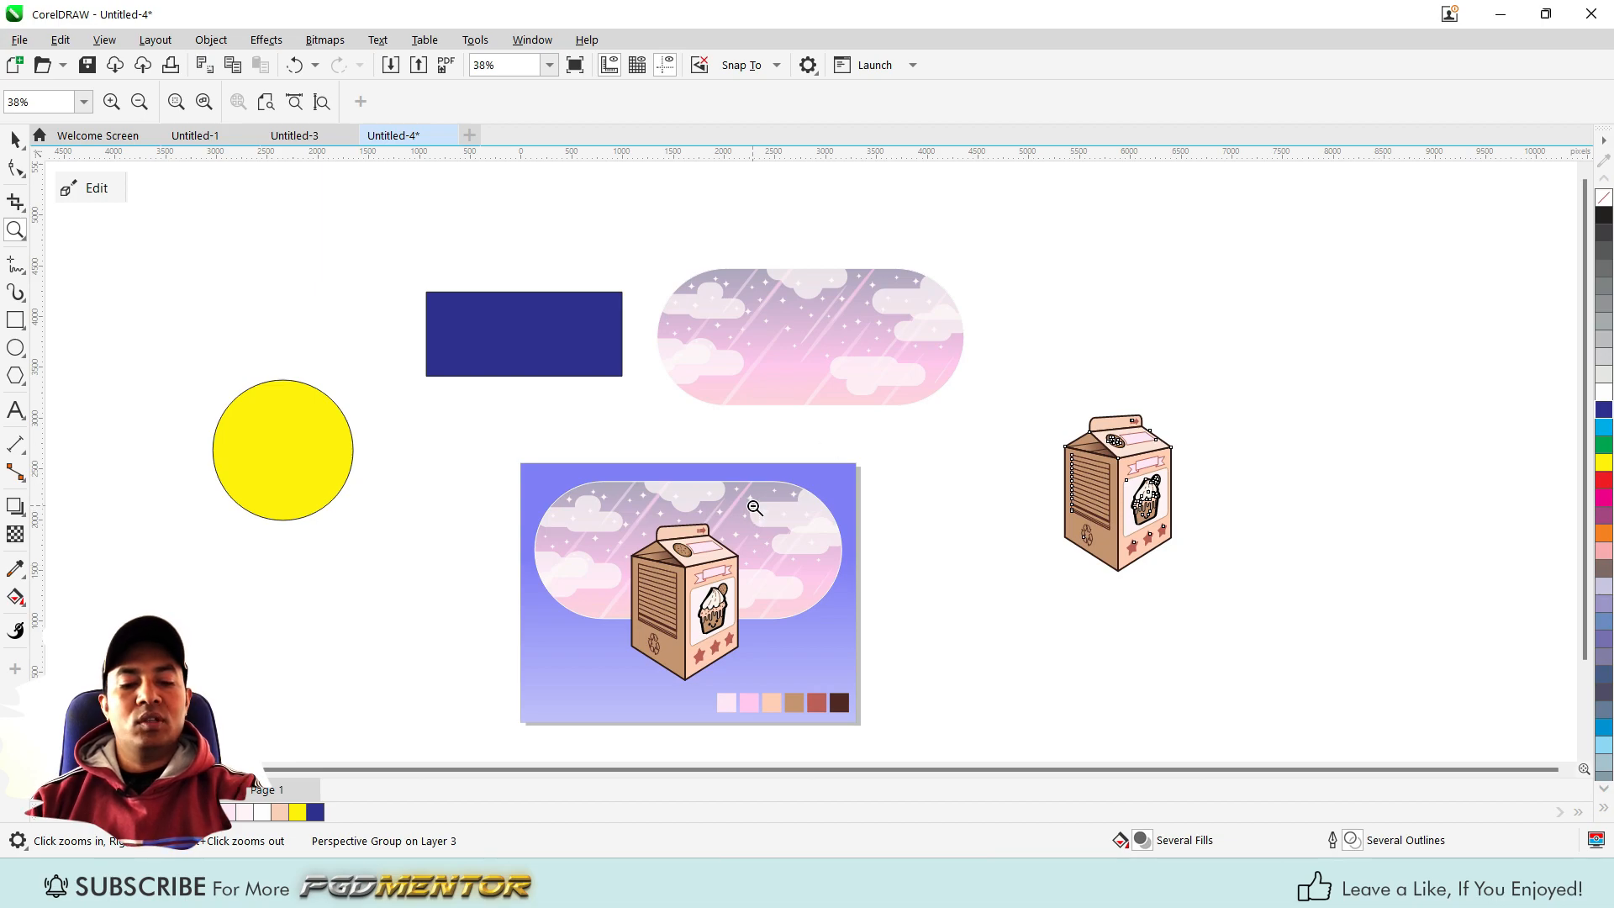
{"action": "scroll", "coordinate": [757, 509], "scroll_direction": "up", "scroll_amount": 2}
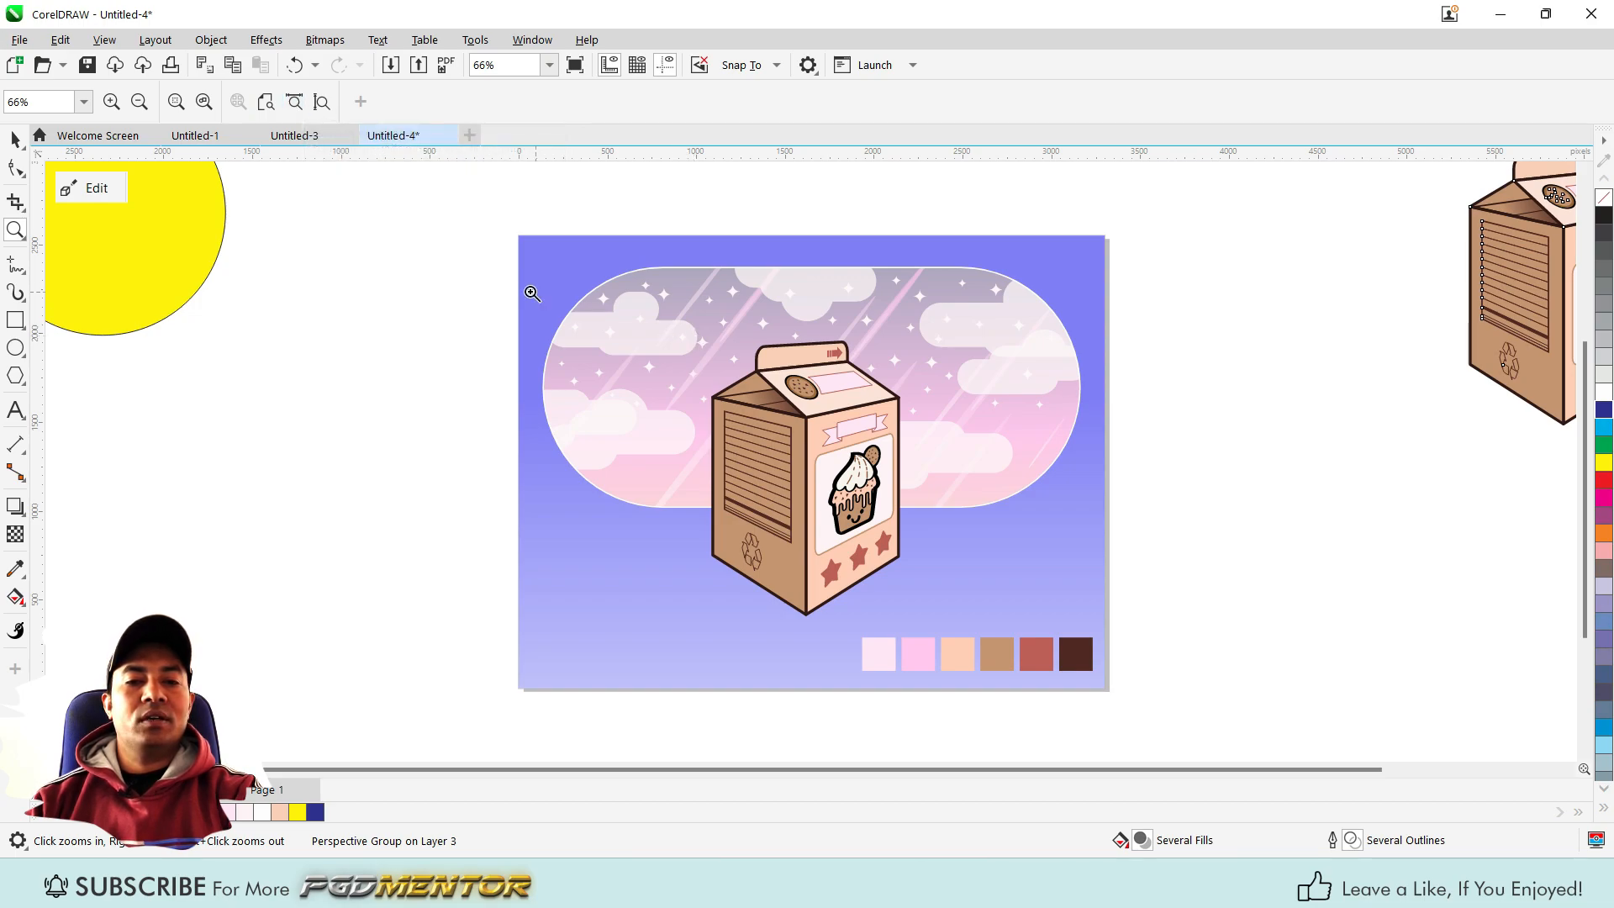
Fit the view to the page width and to the page height, ending zoomed out over all the artwork
{"action": "left_click", "coordinate": [294, 102]}
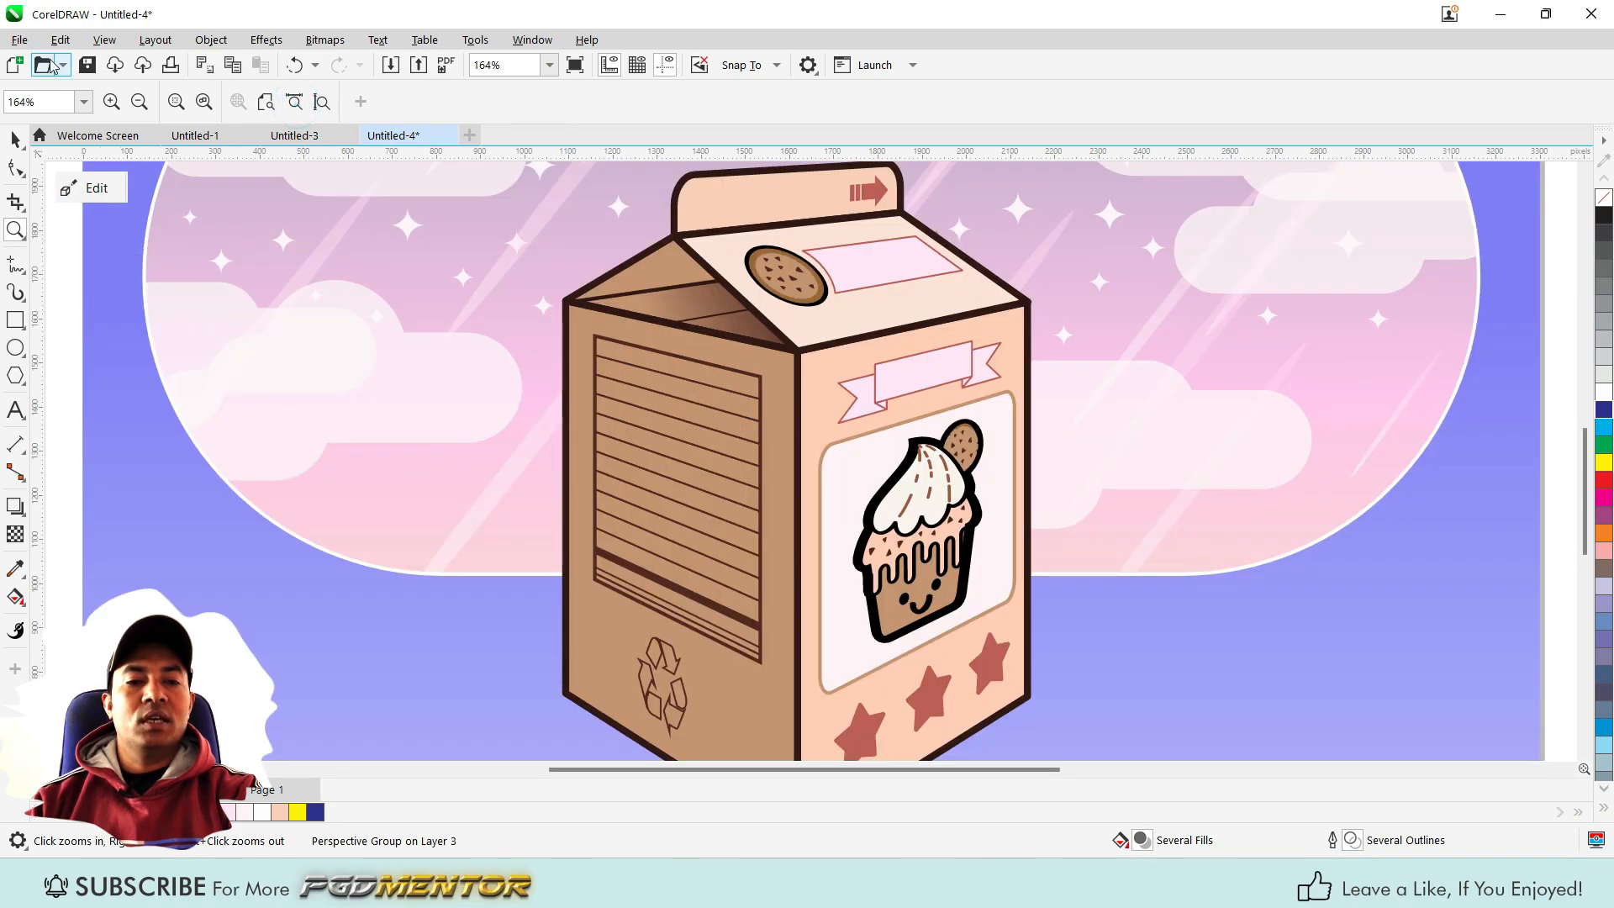
{"action": "left_click", "coordinate": [82, 102]}
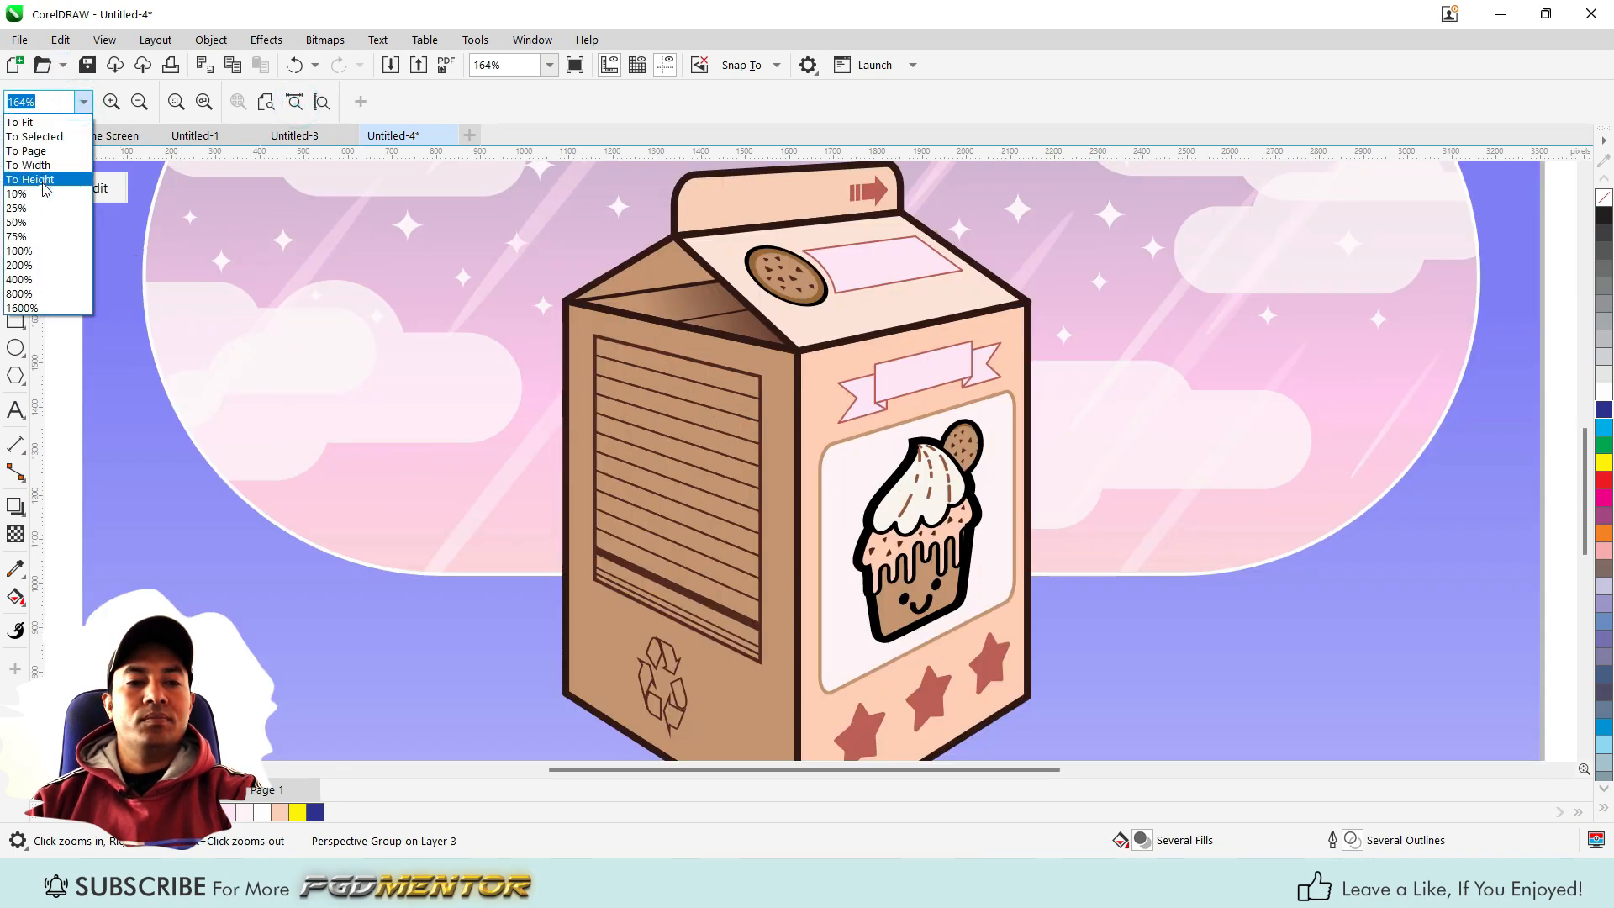
{"action": "left_click", "coordinate": [296, 101]}
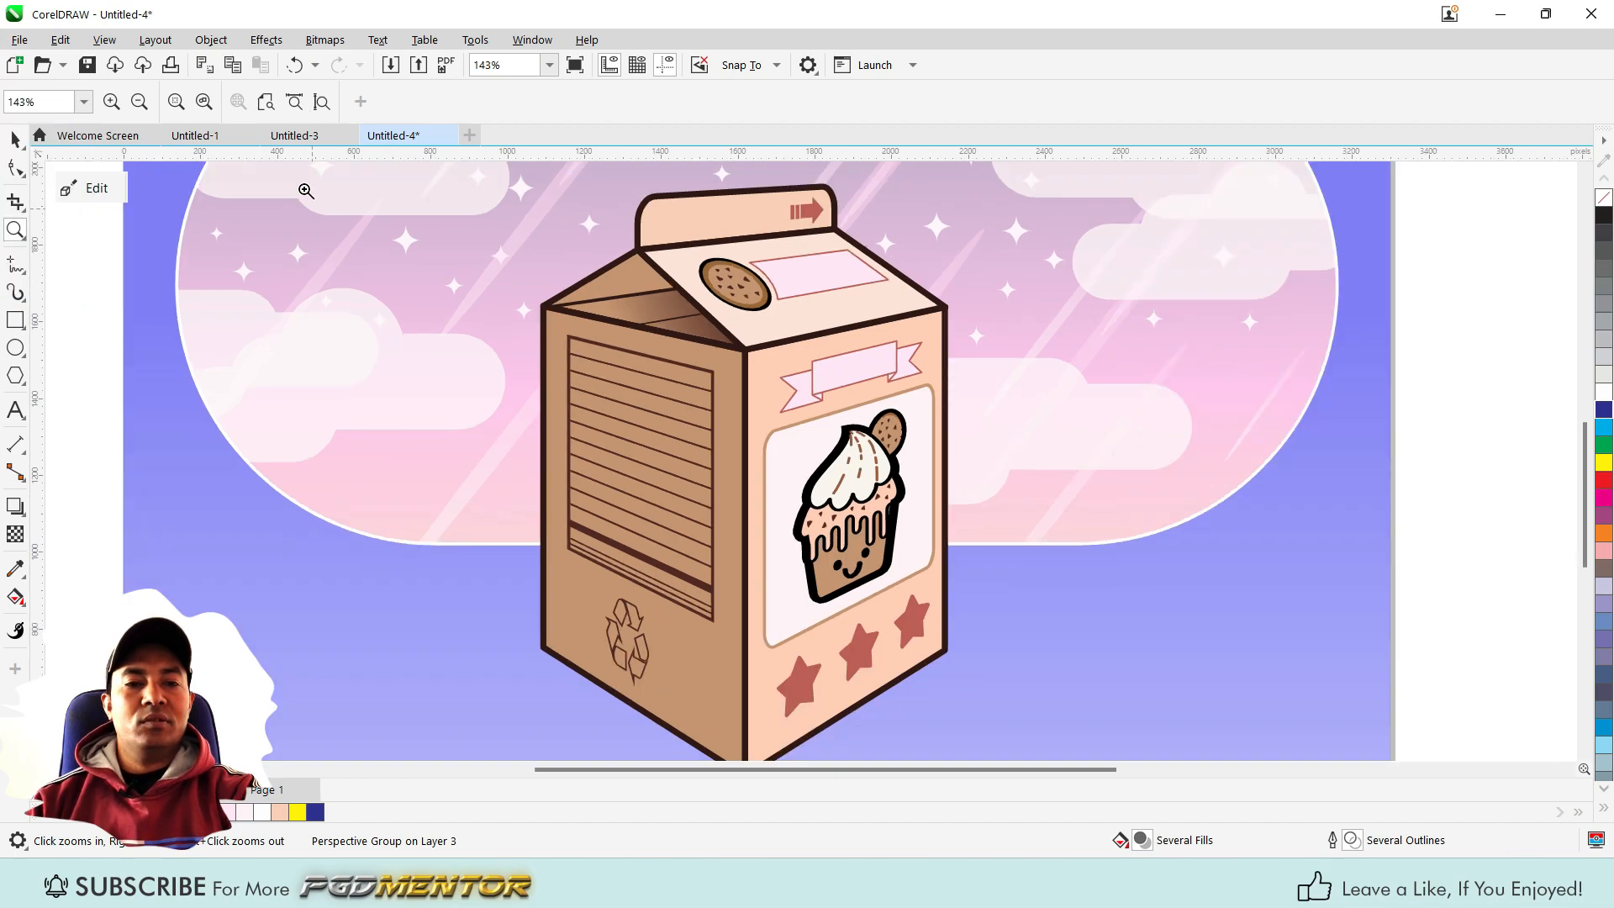
{"action": "left_click", "coordinate": [296, 102]}
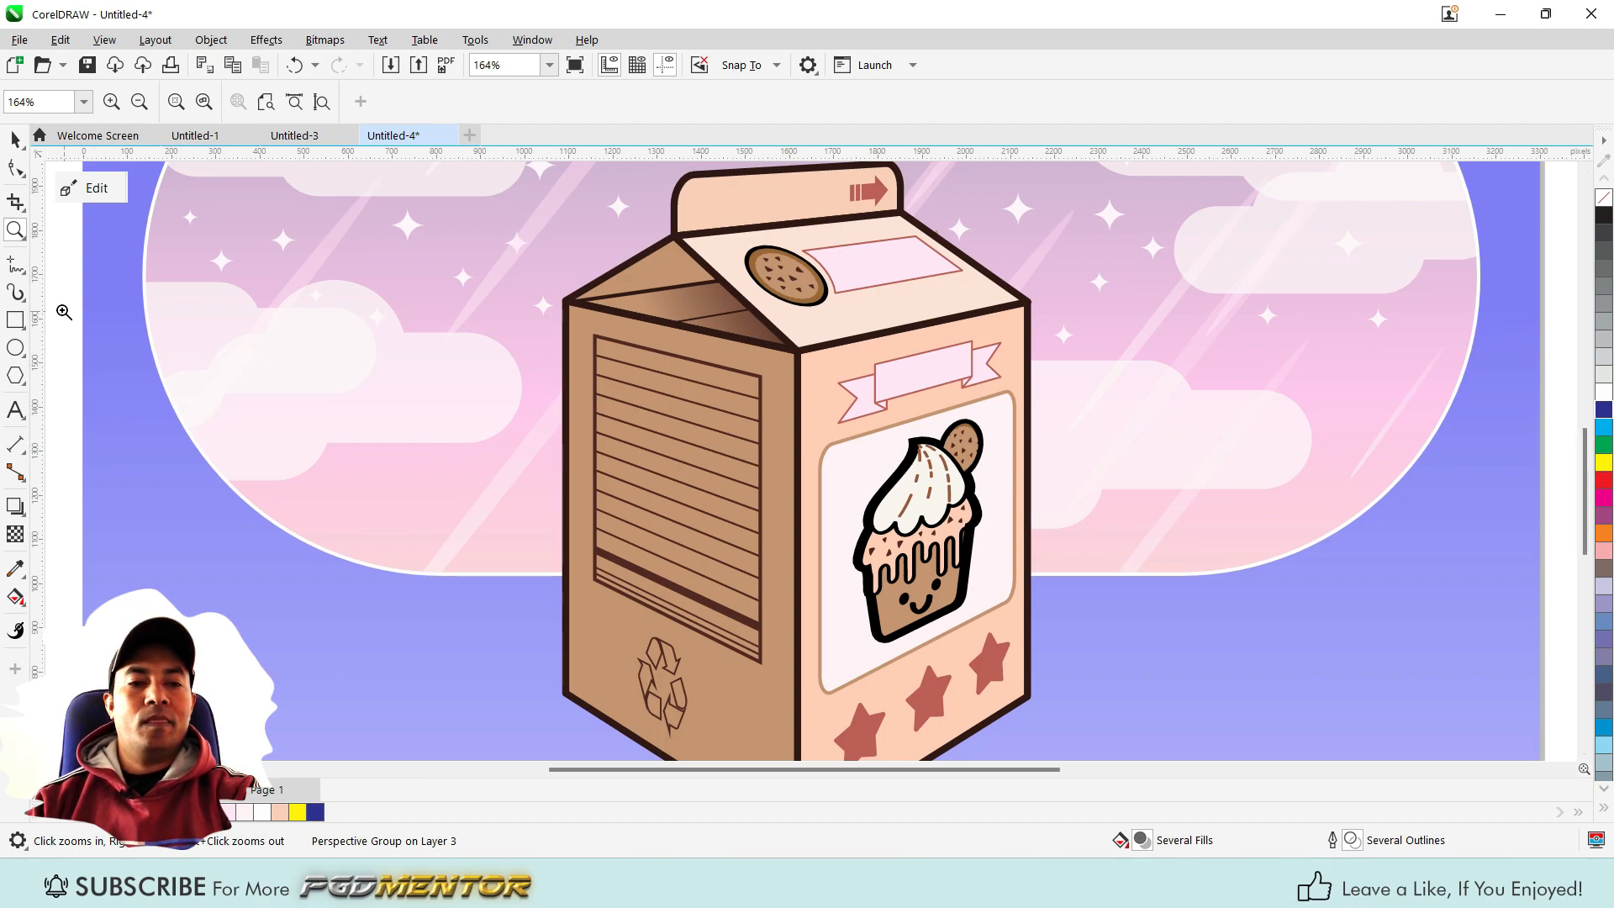
{"action": "left_click", "coordinate": [322, 103]}
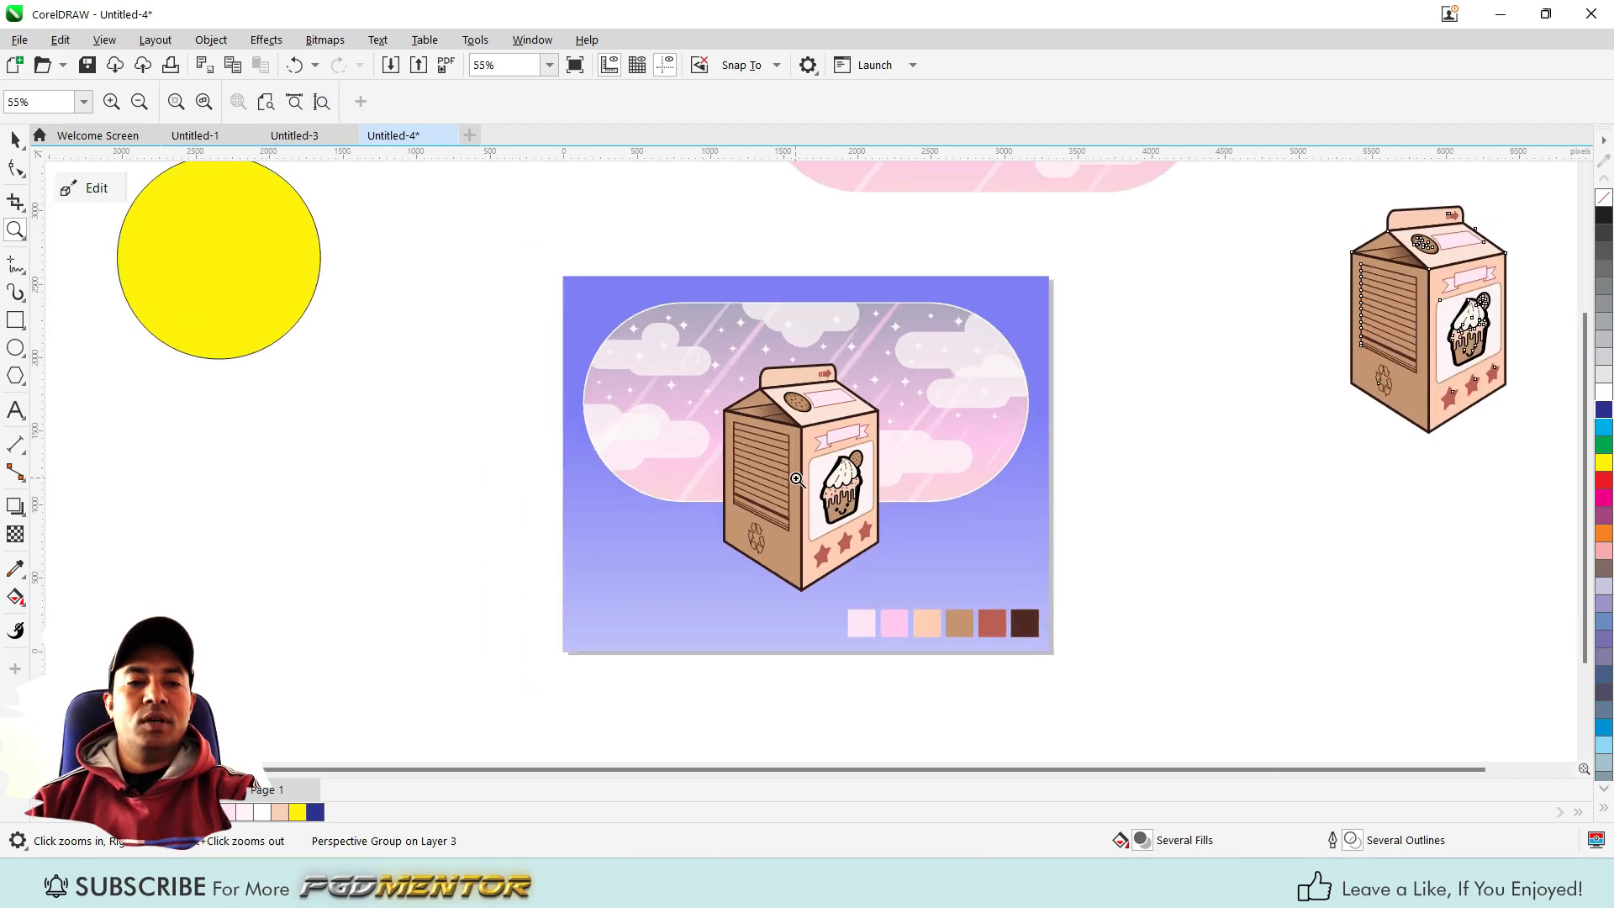
{"action": "scroll", "coordinate": [748, 521], "scroll_direction": "down", "scroll_amount": 3}
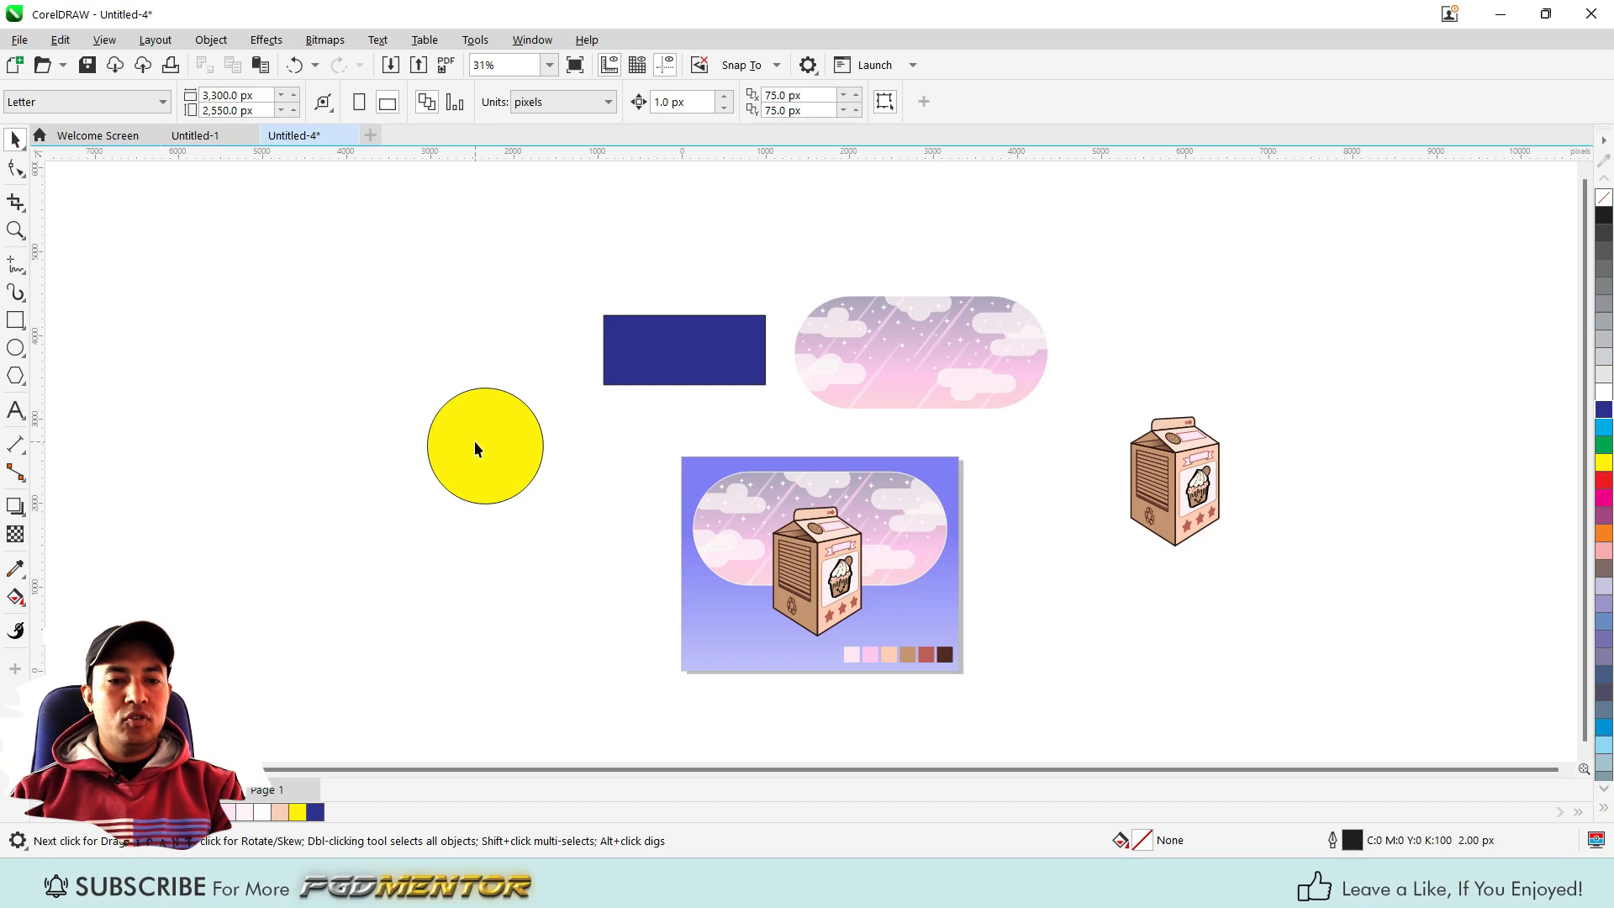
Zoom in and out repeatedly around the yellow circle to demonstrate zooming centred on the pointer
{"action": "scroll", "coordinate": [474, 442], "scroll_direction": "up", "scroll_amount": 1}
{"action": "scroll", "coordinate": [473, 425], "scroll_direction": "up", "scroll_amount": 2}
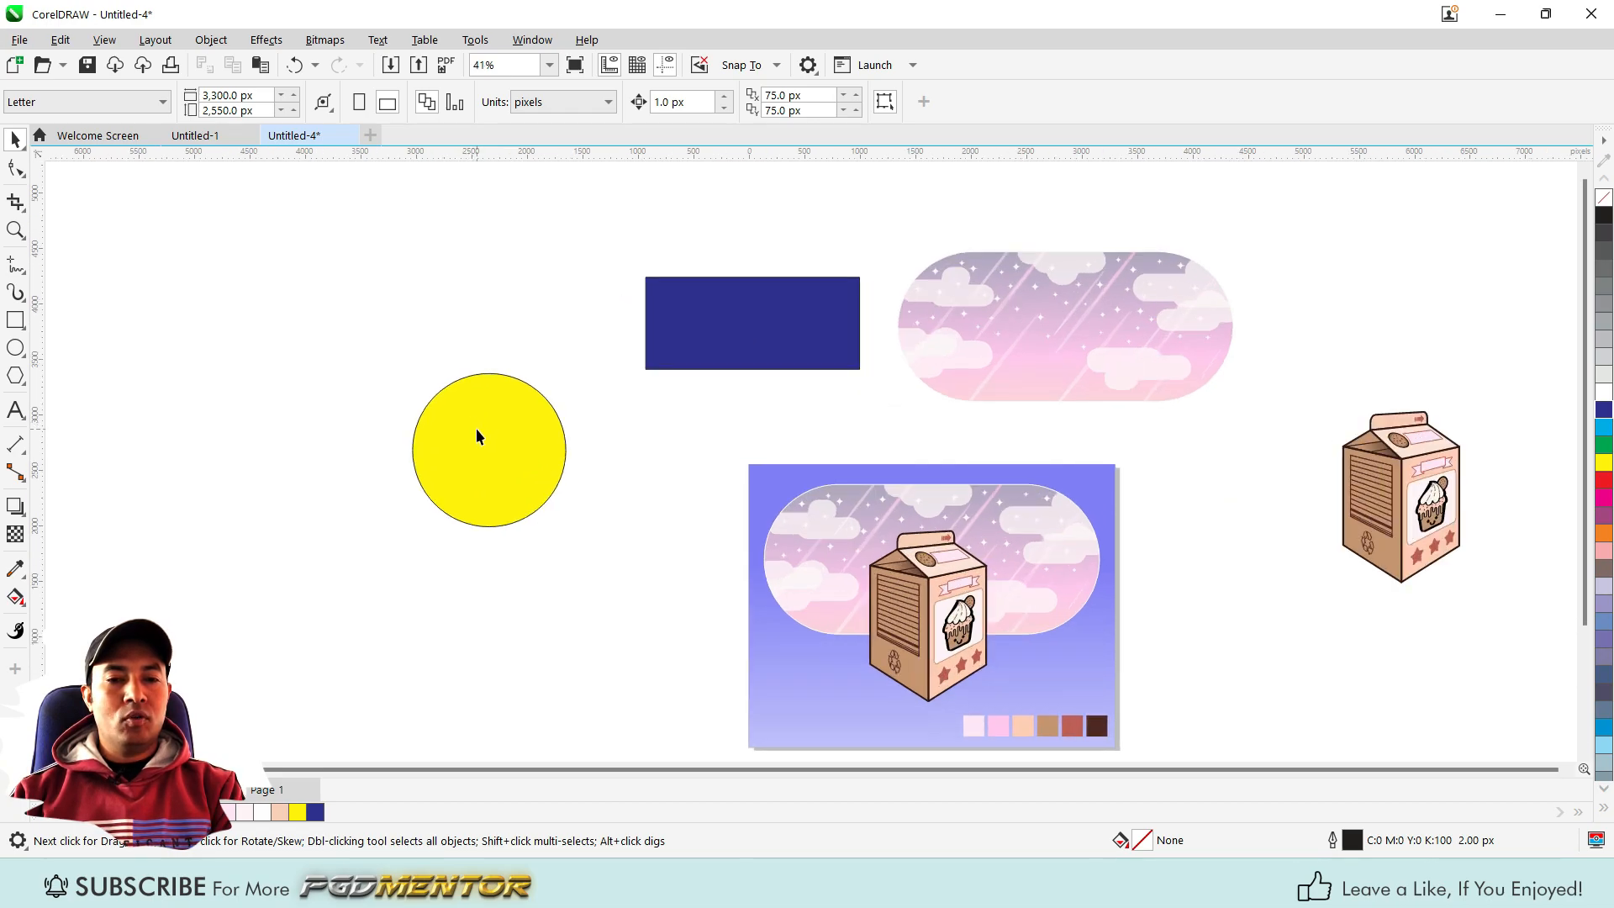
{"action": "scroll", "coordinate": [483, 429], "scroll_direction": "down", "scroll_amount": 2}
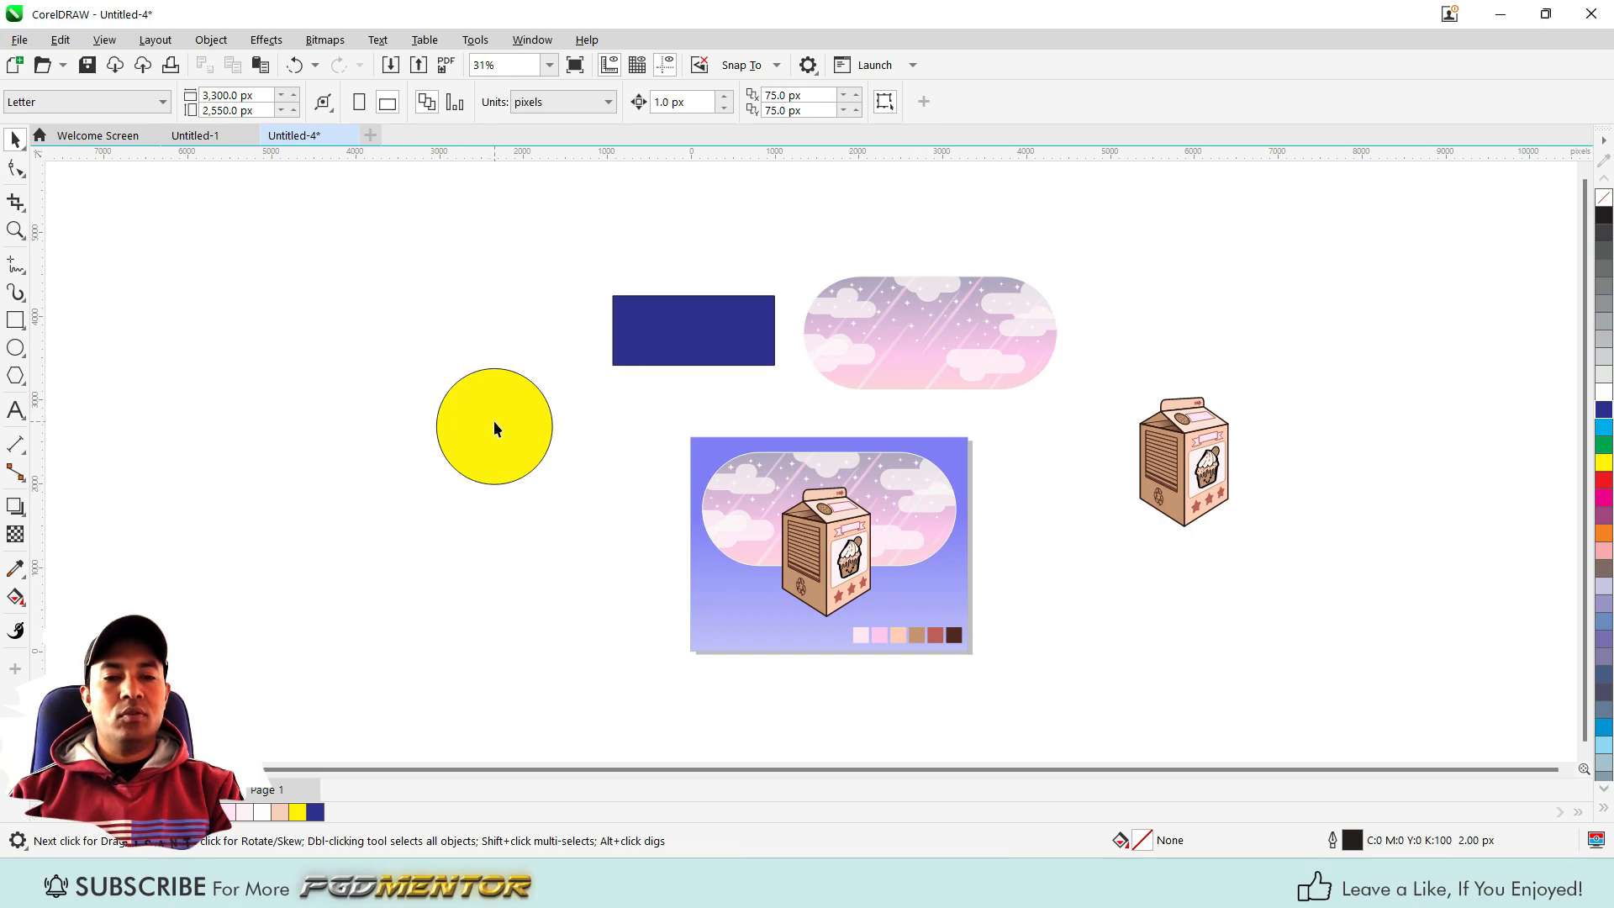
{"action": "scroll", "coordinate": [494, 429], "scroll_direction": "up", "scroll_amount": 1}
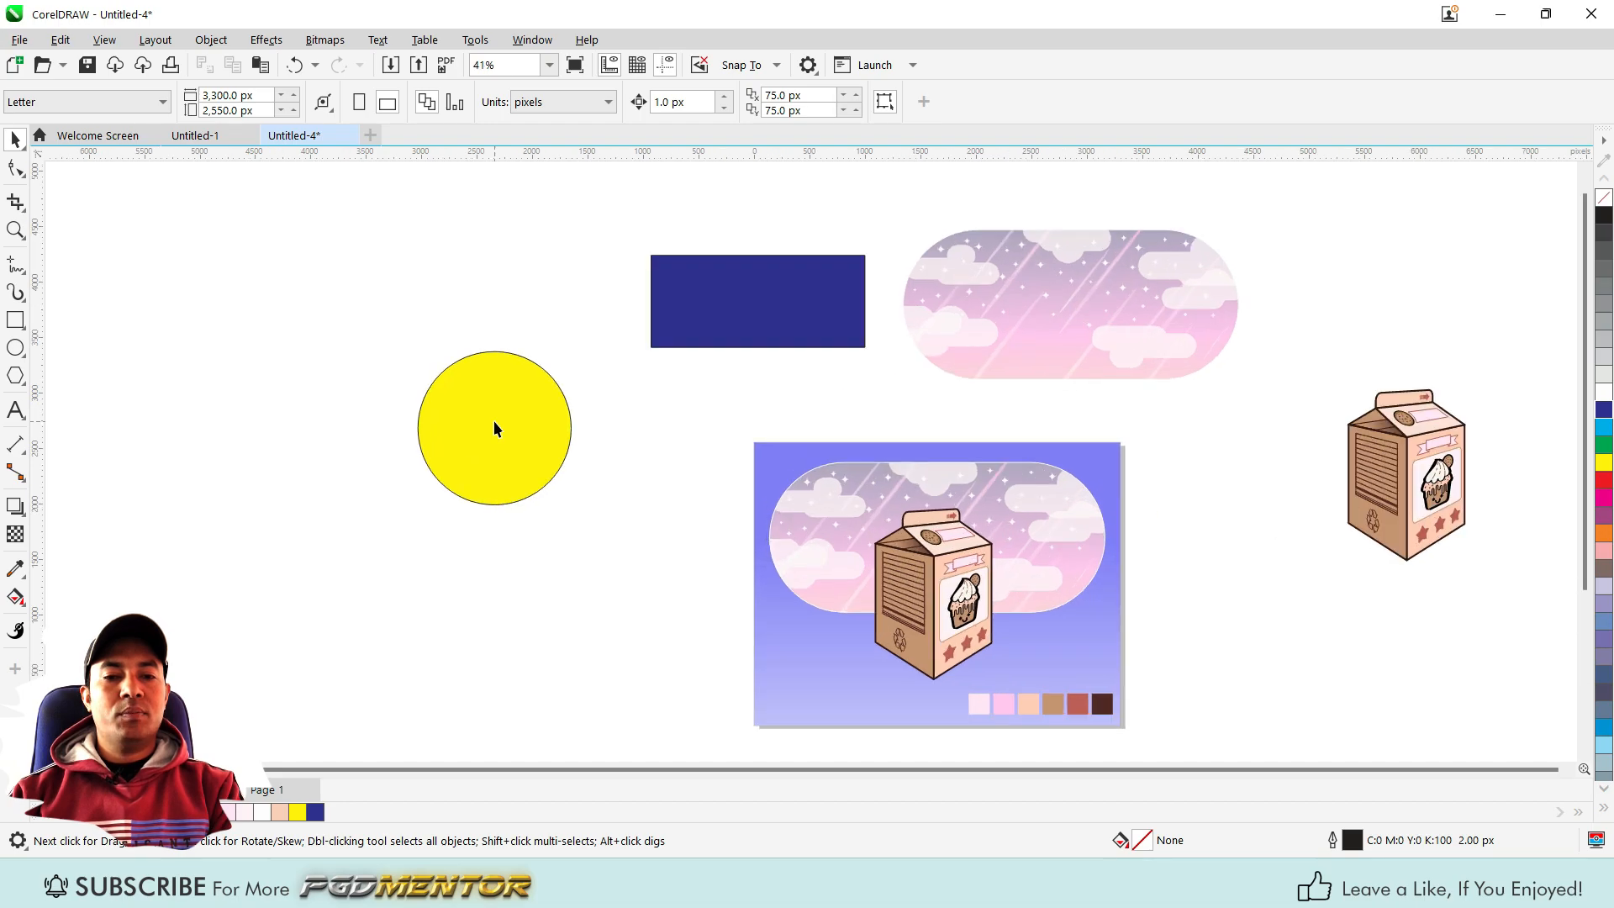
{"action": "scroll", "coordinate": [494, 429], "scroll_direction": "up", "scroll_amount": 1}
{"action": "scroll", "coordinate": [494, 429], "scroll_direction": "up", "scroll_amount": 2}
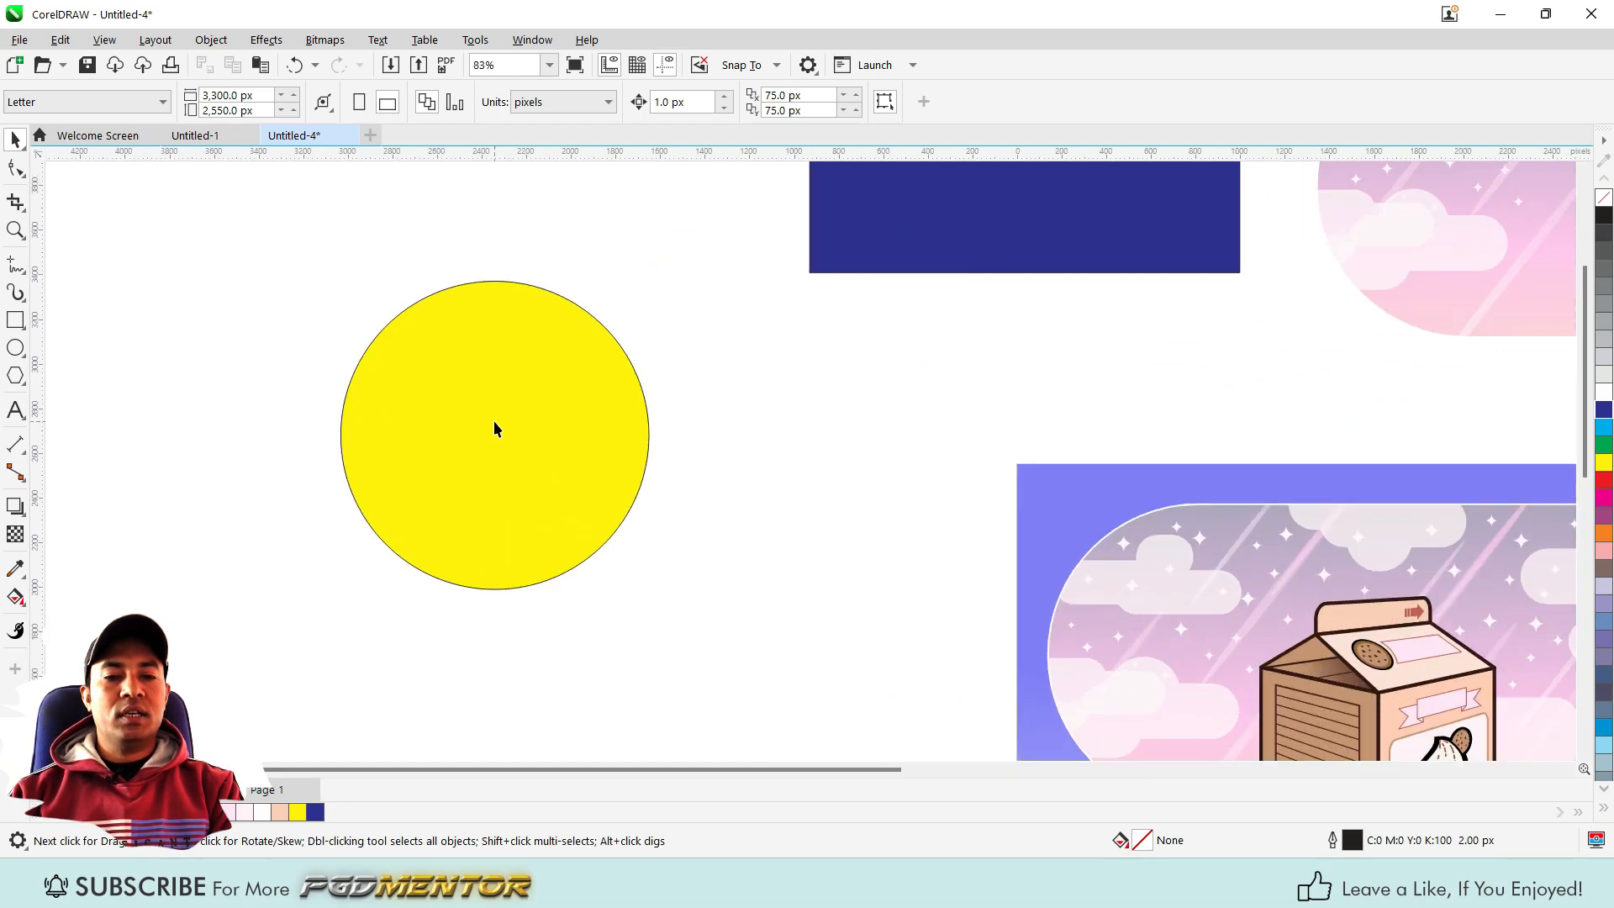
{"action": "scroll", "coordinate": [495, 428], "scroll_direction": "up", "scroll_amount": 3}
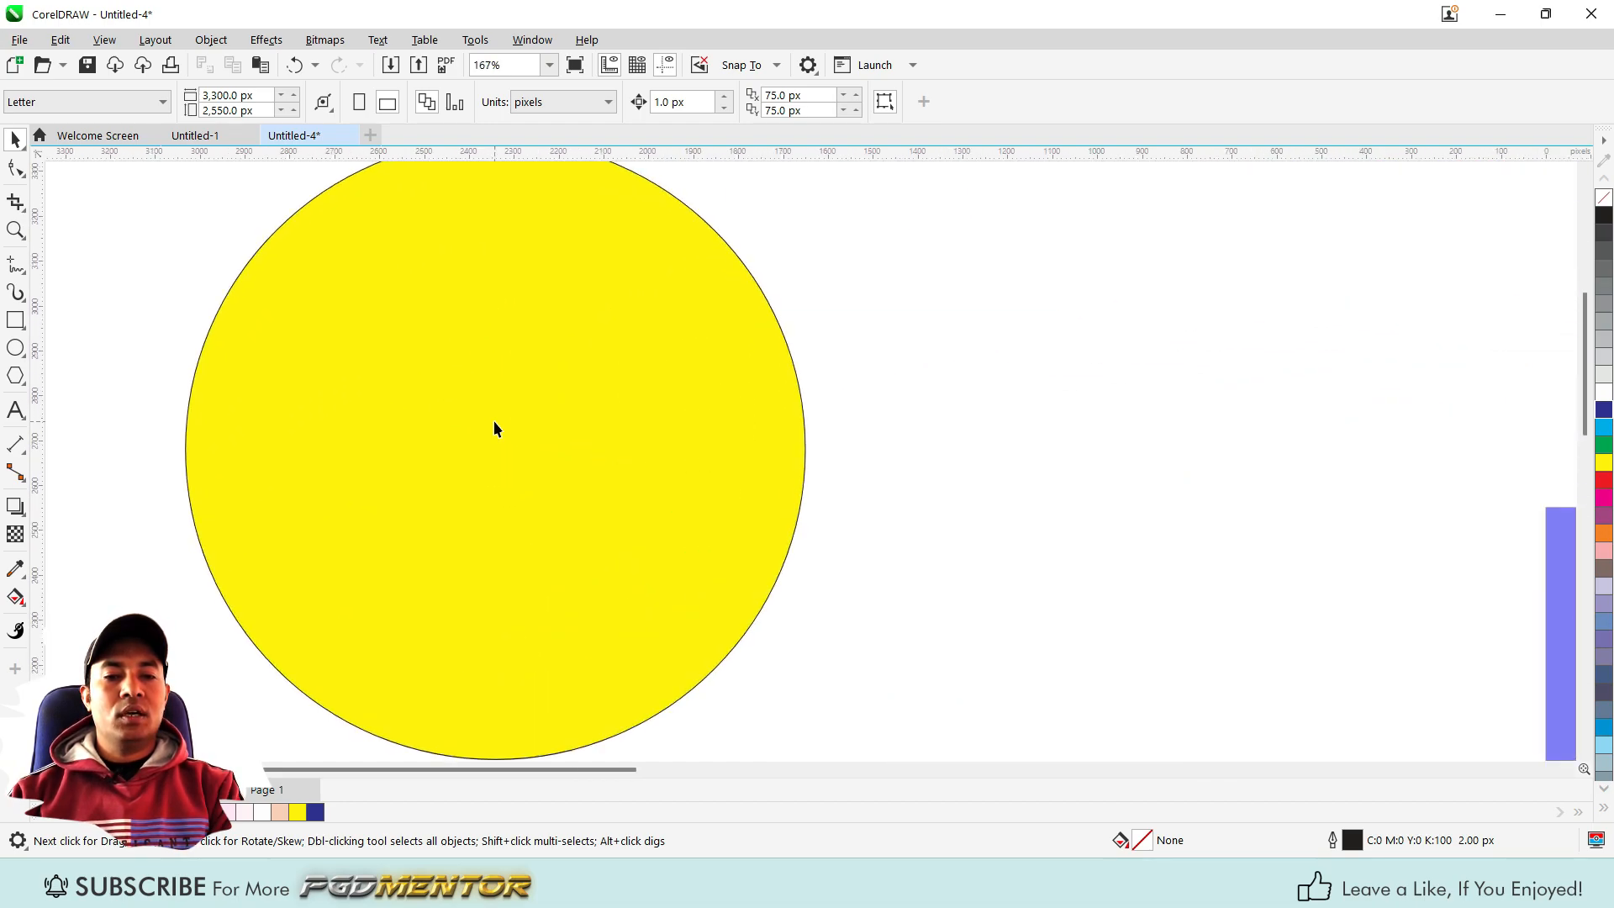
{"action": "scroll", "coordinate": [494, 429], "scroll_direction": "down", "scroll_amount": 2}
{"action": "scroll", "coordinate": [494, 428], "scroll_direction": "down", "scroll_amount": 6}
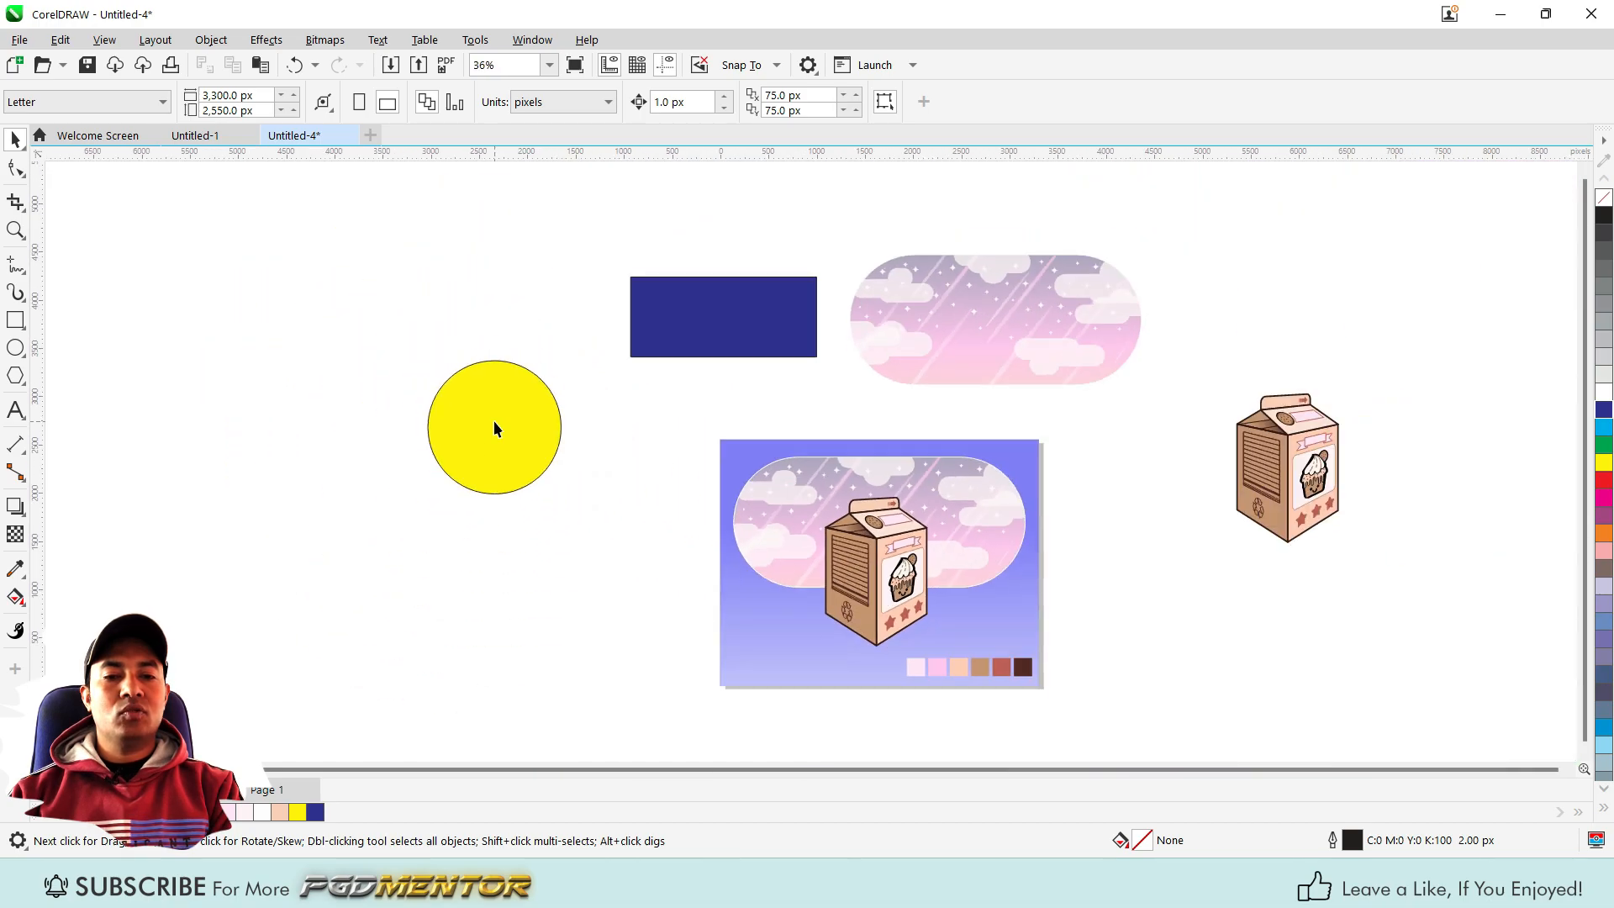
{"action": "scroll", "coordinate": [492, 427], "scroll_direction": "up", "scroll_amount": 3}
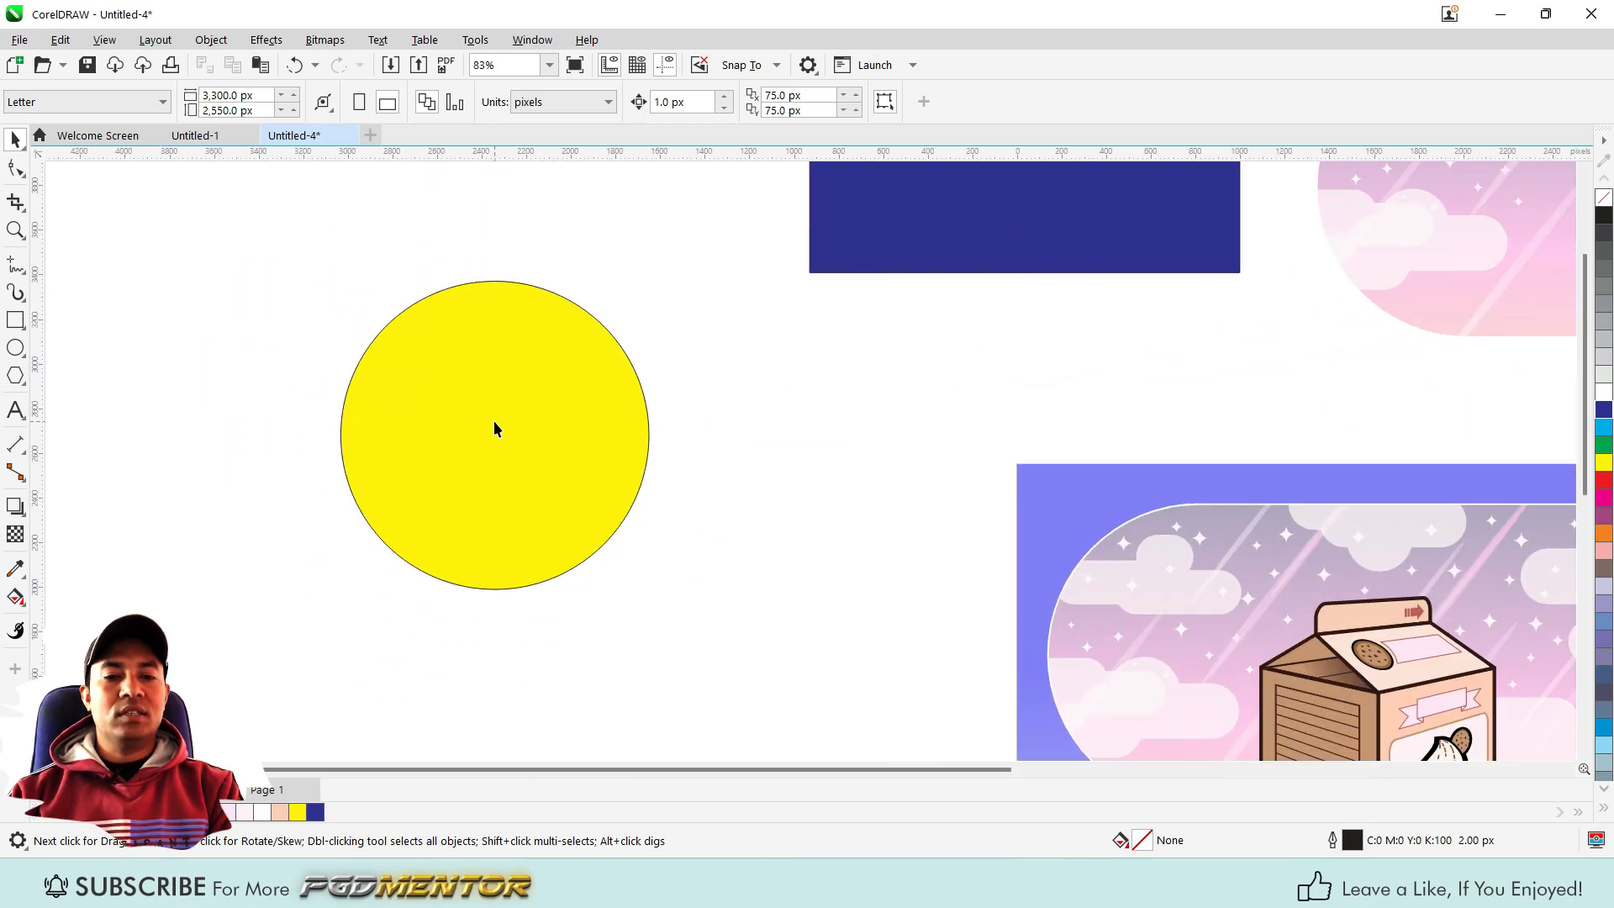
{"action": "scroll", "coordinate": [491, 427], "scroll_direction": "down", "scroll_amount": 2}
{"action": "scroll", "coordinate": [496, 418], "scroll_direction": "up", "scroll_amount": 3}
{"action": "scroll", "coordinate": [501, 421], "scroll_direction": "down", "scroll_amount": 1}
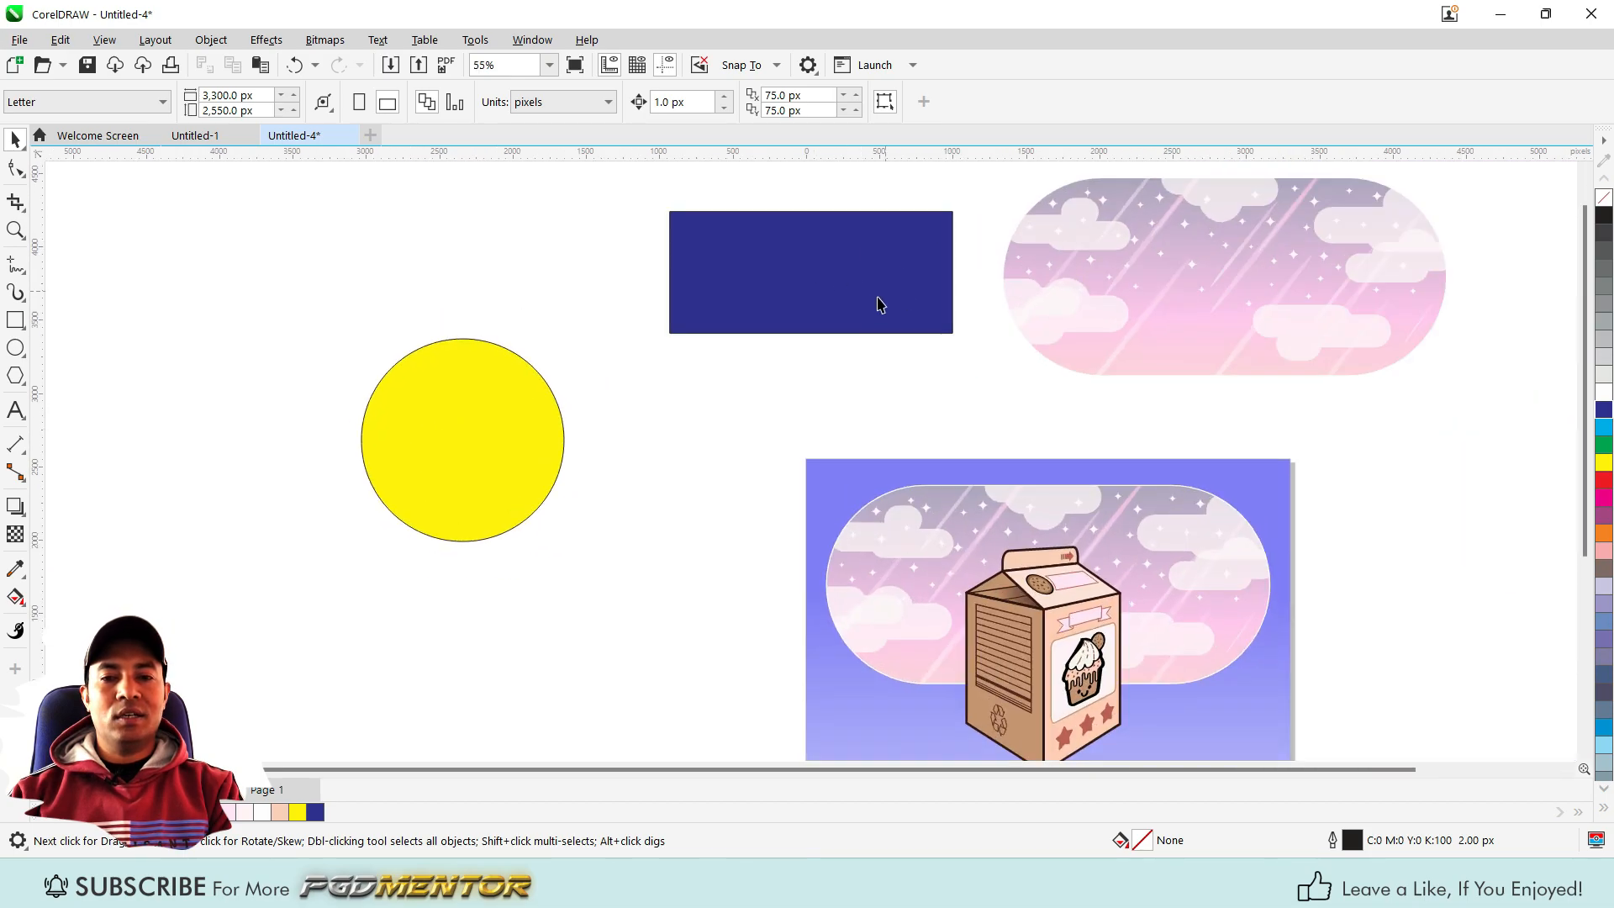
Zoom in and out around the dark blue rectangle and around the sky panel copy above the page
{"action": "scroll", "coordinate": [819, 269], "scroll_direction": "up", "scroll_amount": 3}
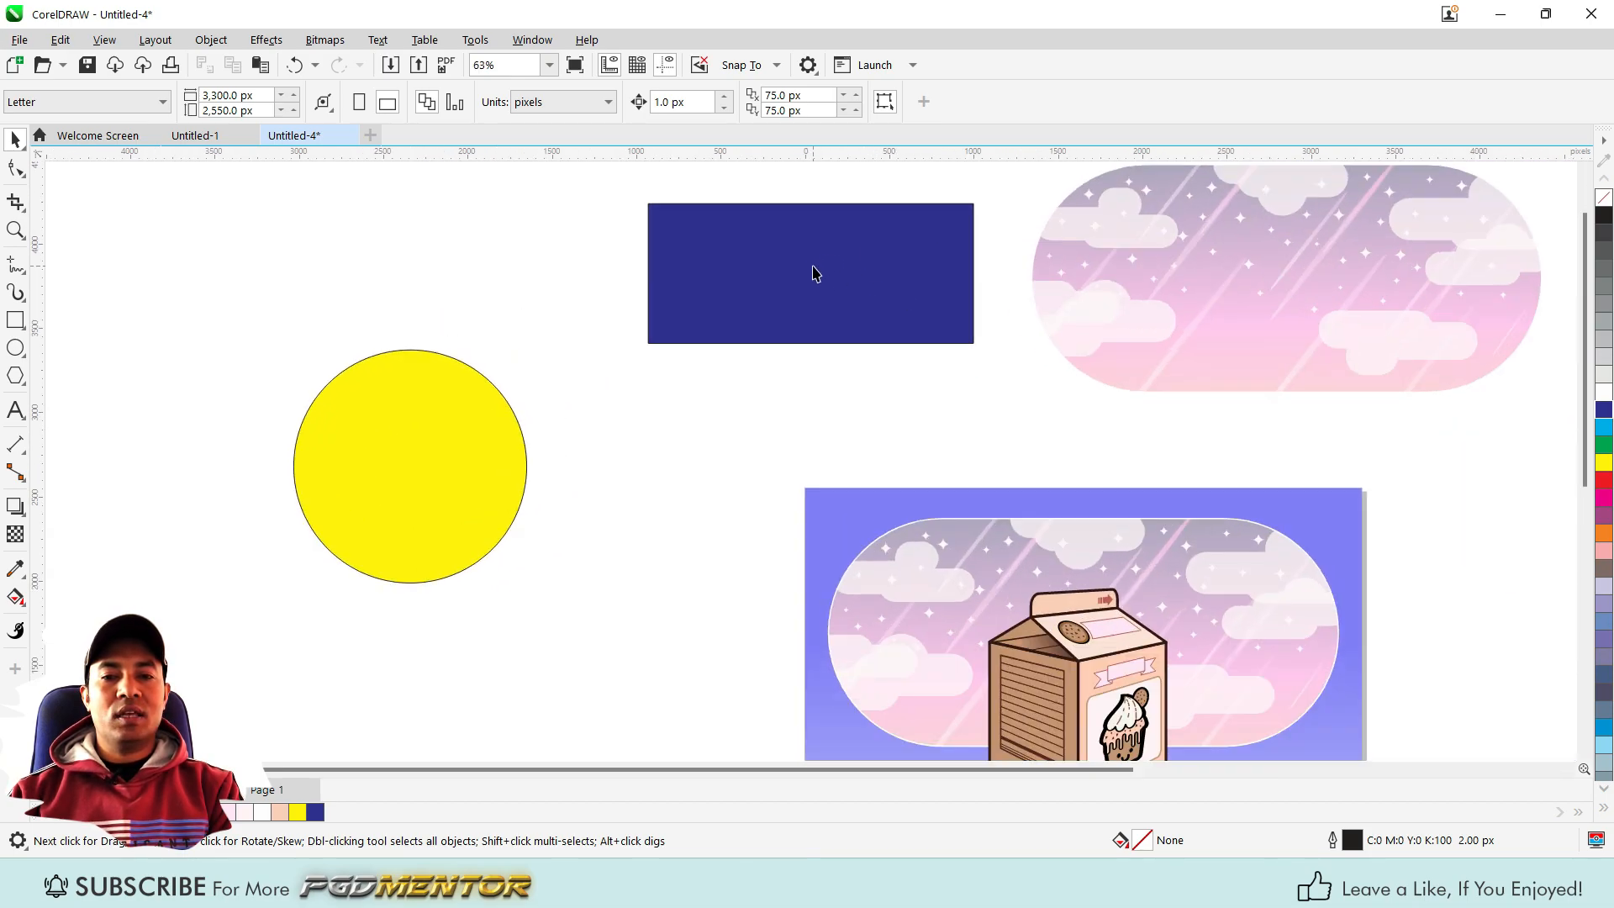
{"action": "scroll", "coordinate": [809, 274], "scroll_direction": "down", "scroll_amount": 4}
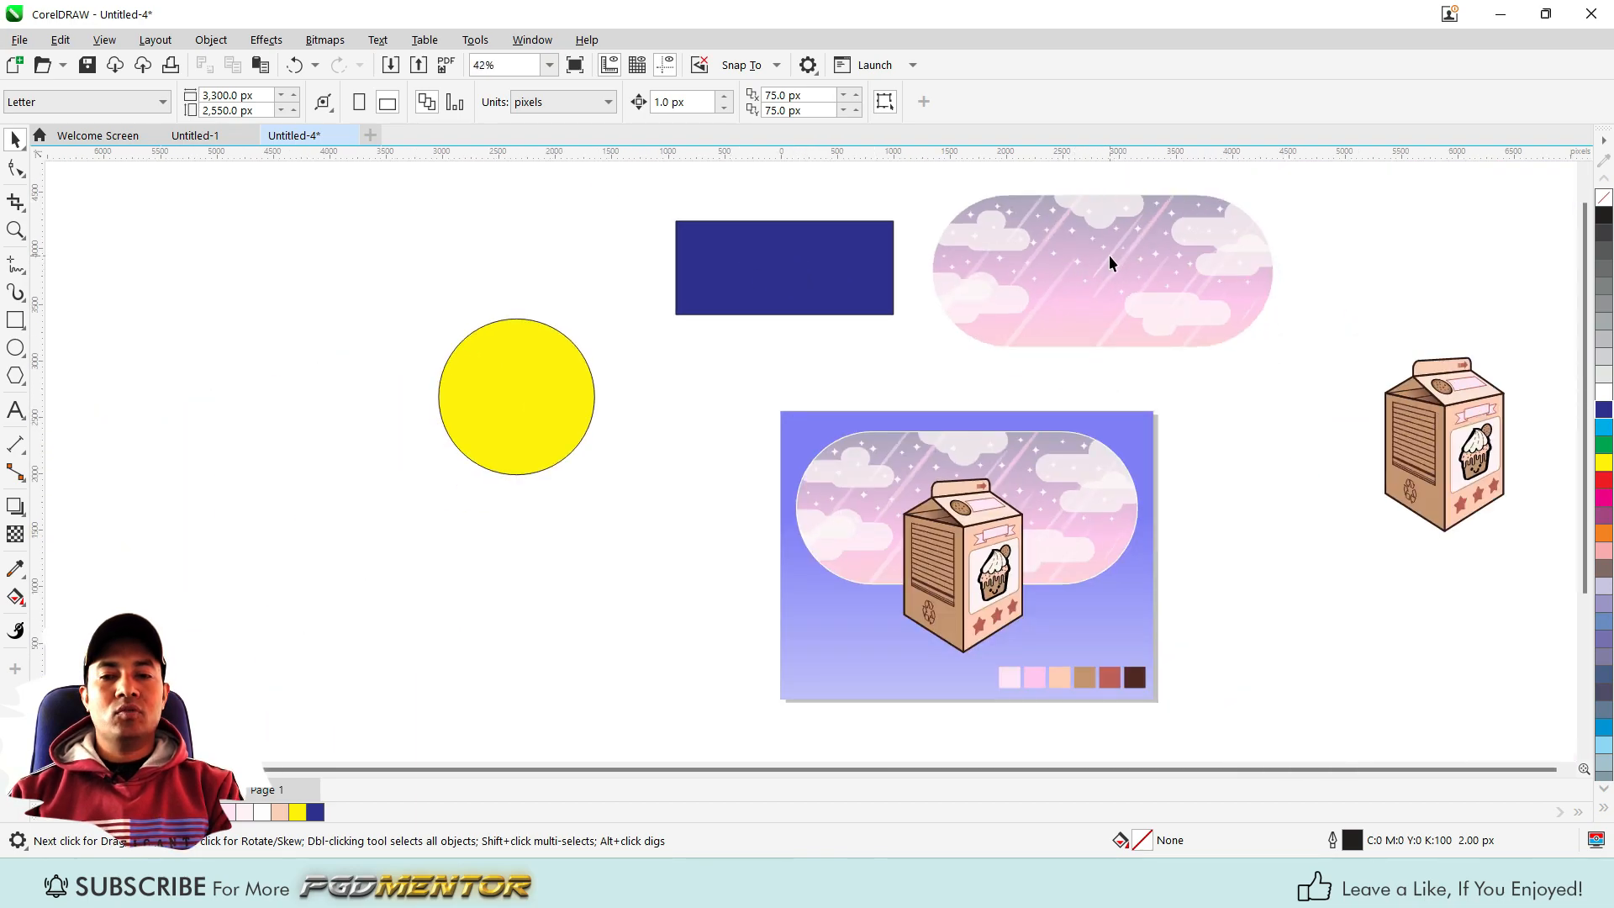
{"action": "scroll", "coordinate": [1109, 255], "scroll_direction": "up", "scroll_amount": 2}
{"action": "scroll", "coordinate": [1127, 252], "scroll_direction": "up", "scroll_amount": 2}
{"action": "scroll", "coordinate": [1089, 249], "scroll_direction": "down", "scroll_amount": 4}
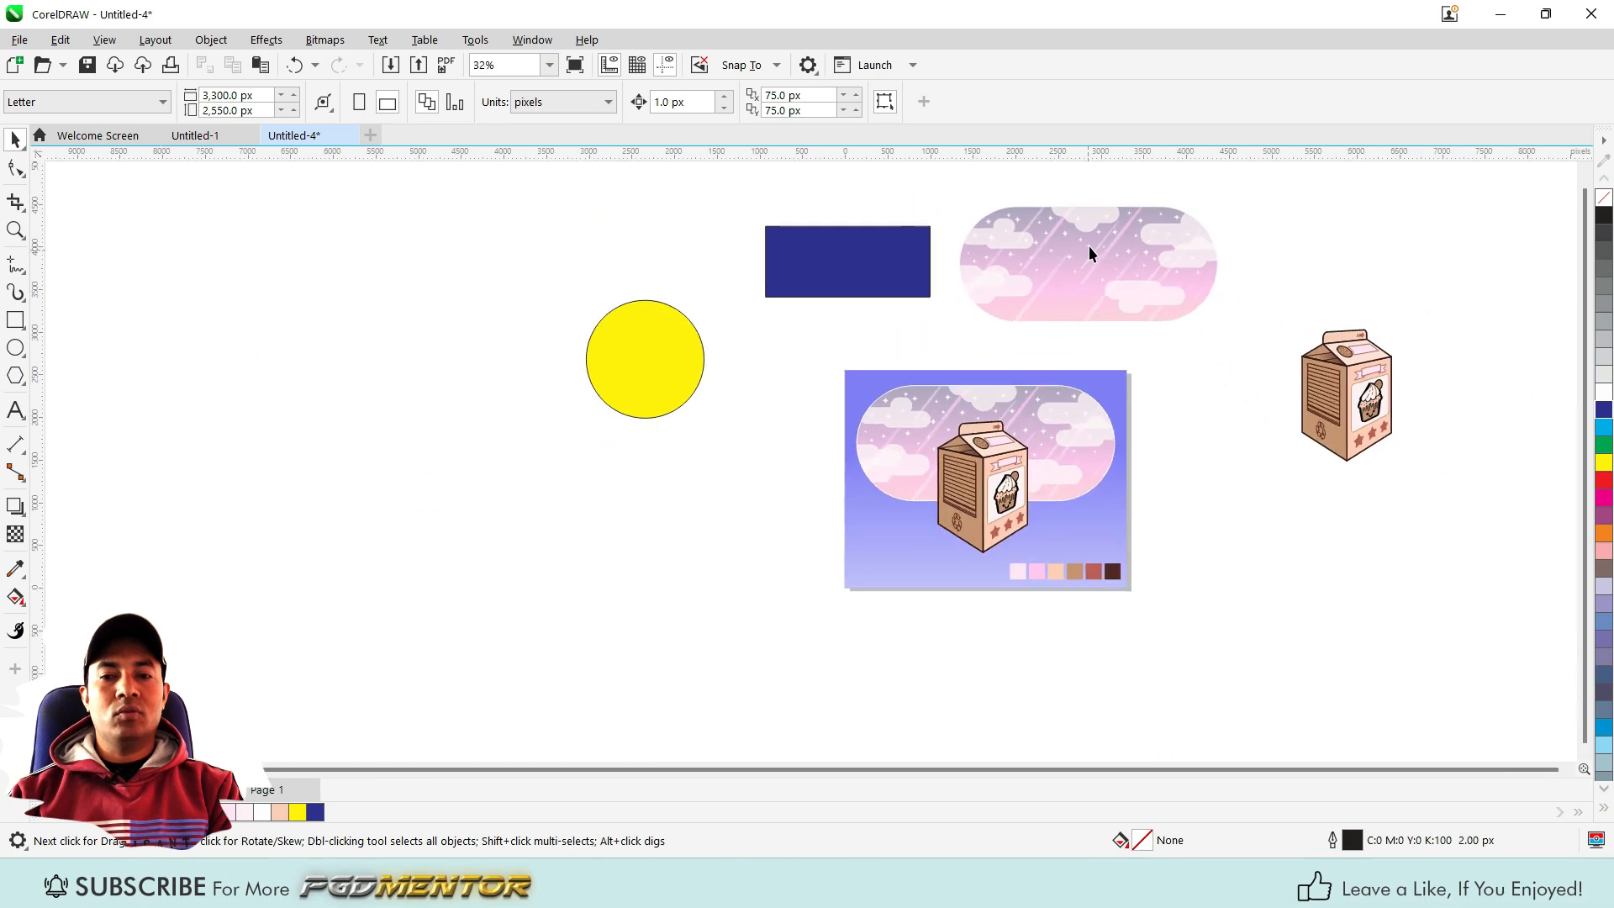
{"action": "scroll", "coordinate": [1093, 243], "scroll_direction": "up", "scroll_amount": 2}
{"action": "scroll", "coordinate": [1103, 242], "scroll_direction": "up", "scroll_amount": 1}
{"action": "scroll", "coordinate": [925, 269], "scroll_direction": "down", "scroll_amount": 4}
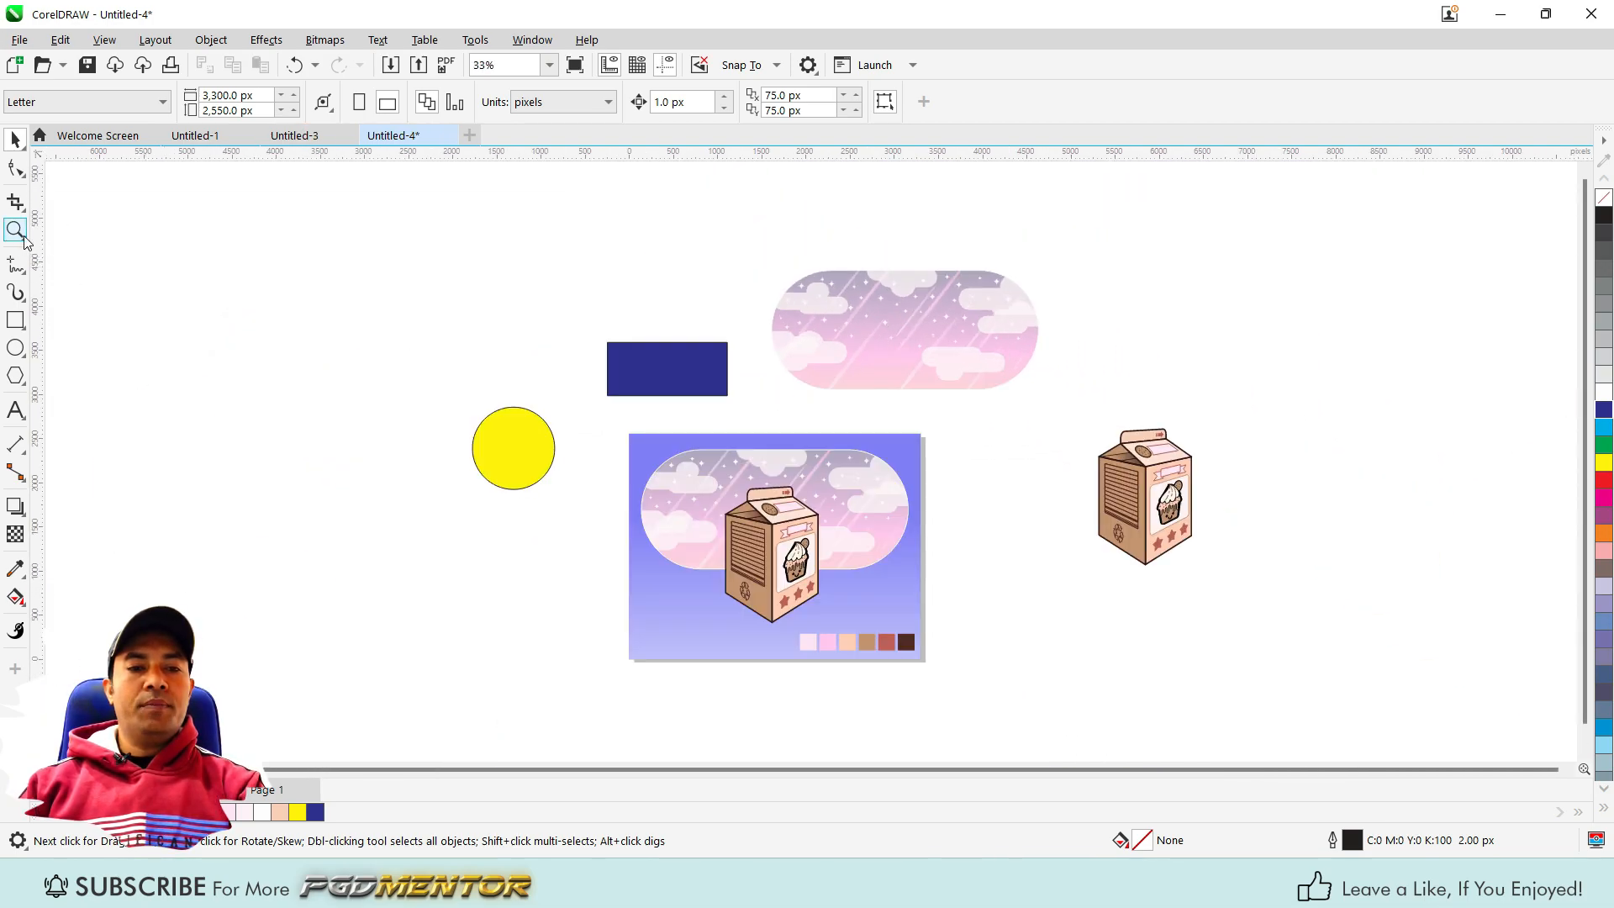
Activate the Pan tool for moving the view across the artwork
{"action": "left_click", "coordinate": [25, 240]}
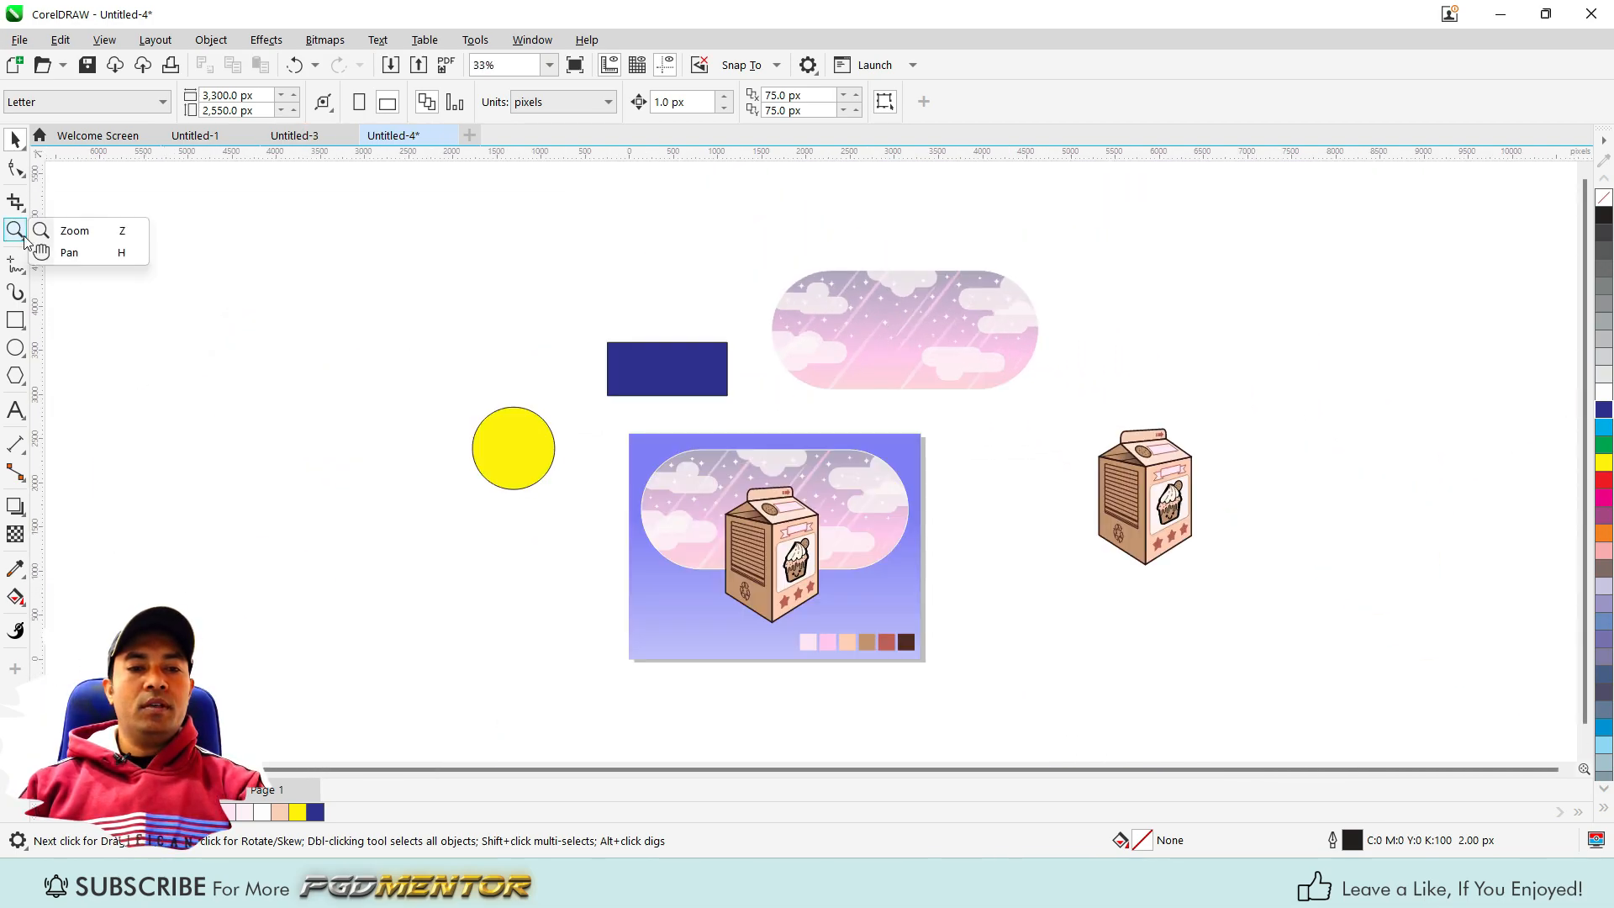
{"action": "left_click", "coordinate": [68, 254]}
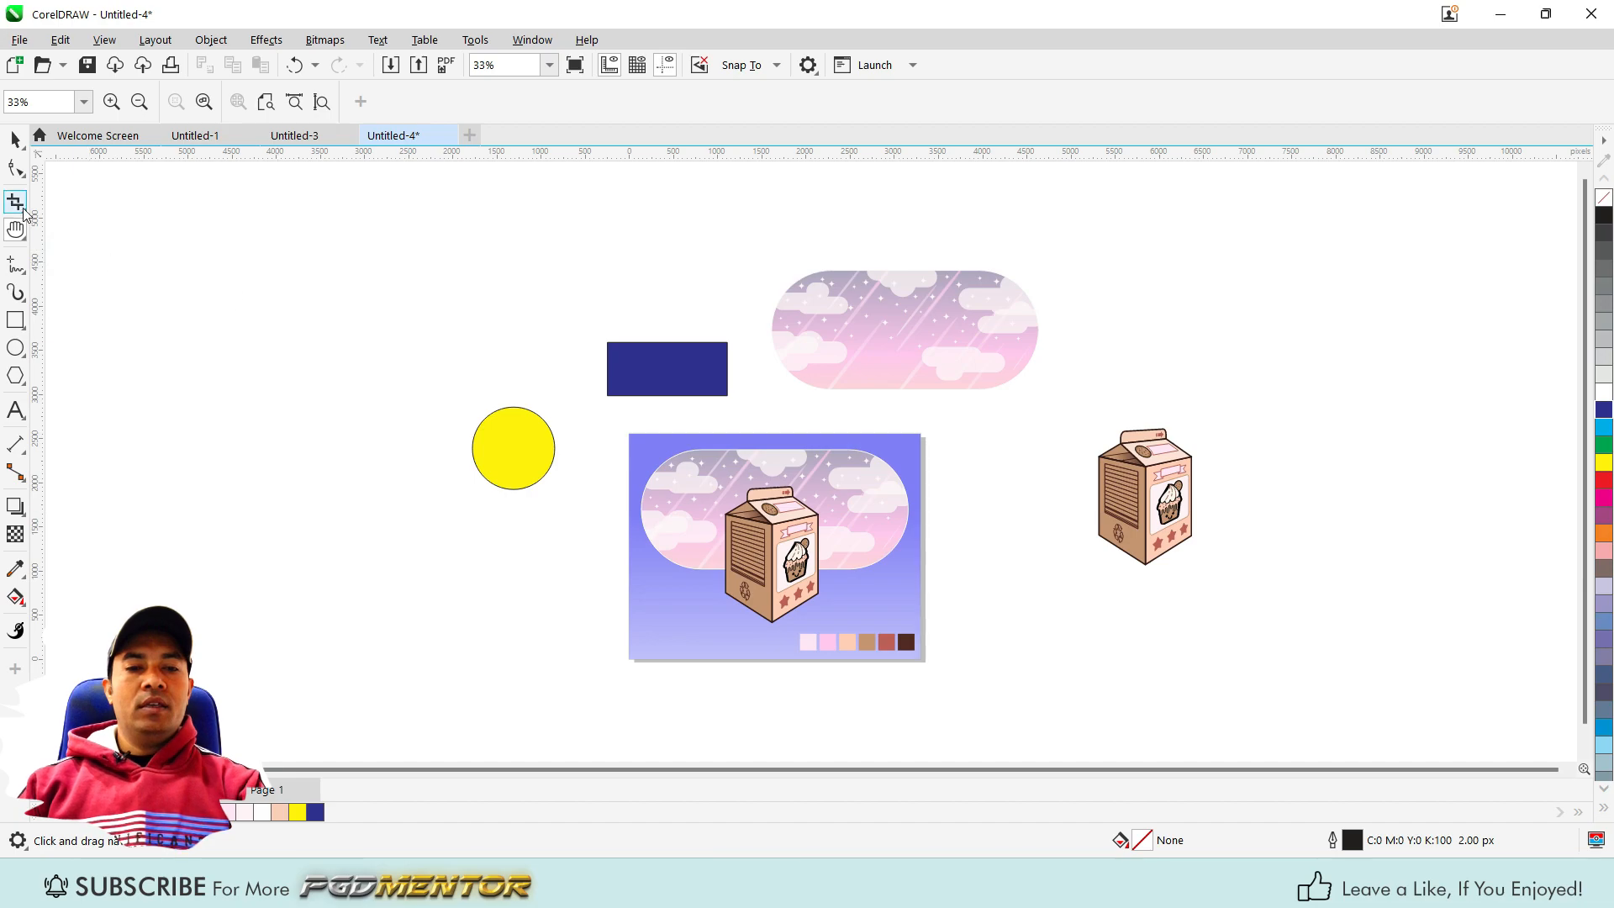